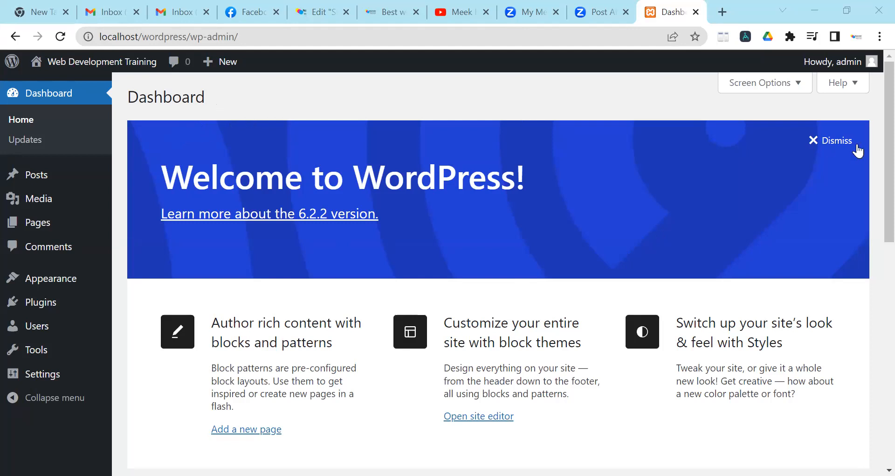
- Dismiss the dashboard's welcome panel and open the theme catalogue for adding a new theme
click(825, 147)
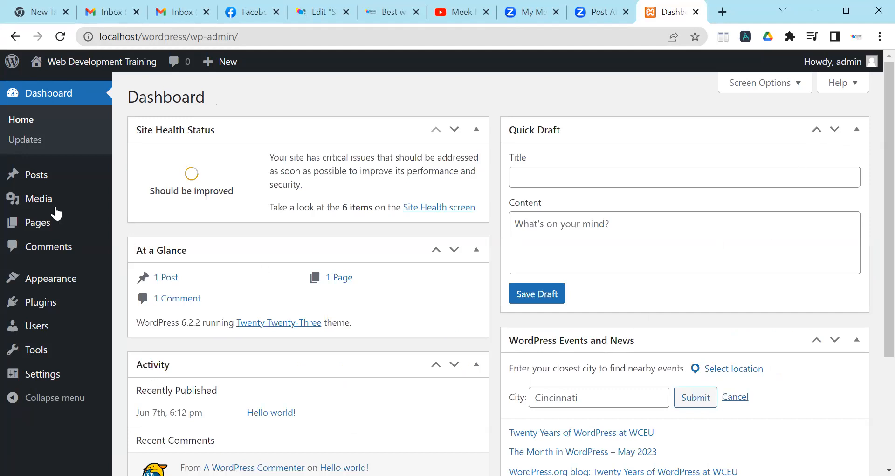
mouse_move(58, 279)
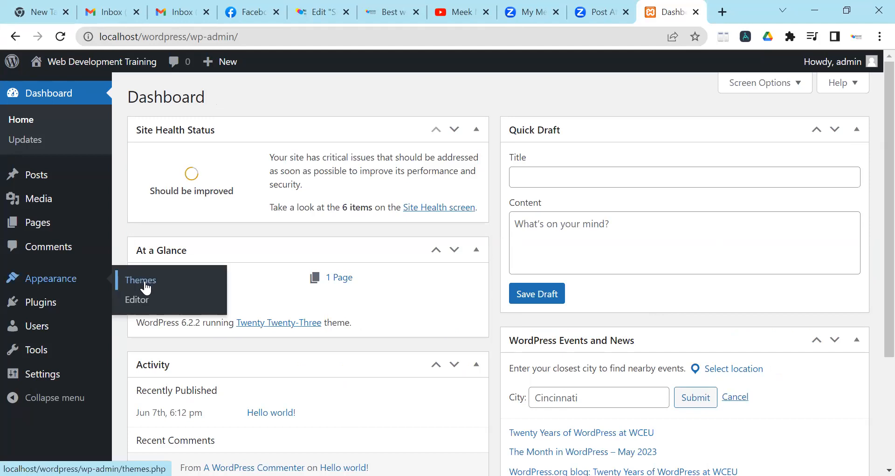
click(145, 284)
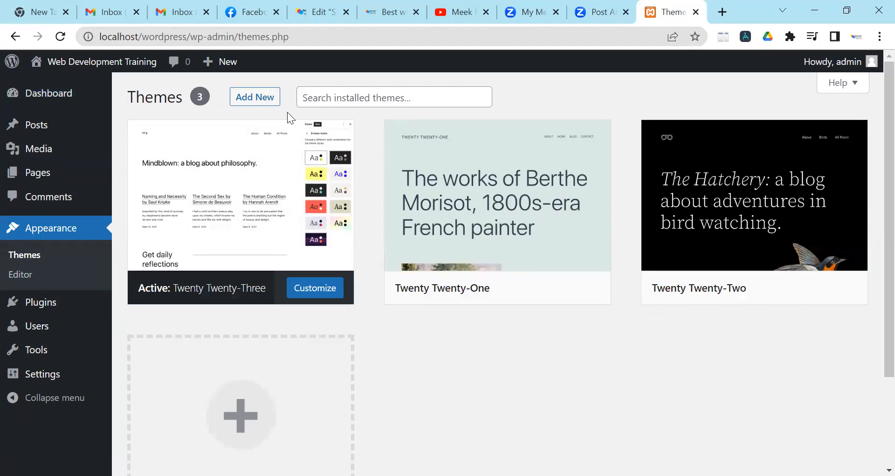
click(250, 100)
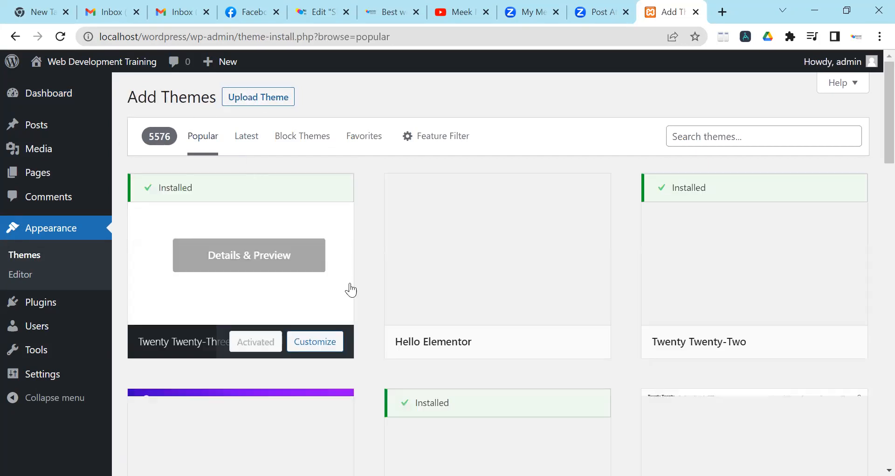
- Find OceanWP among the popular themes and install it
scroll(376, 316, down, 6)
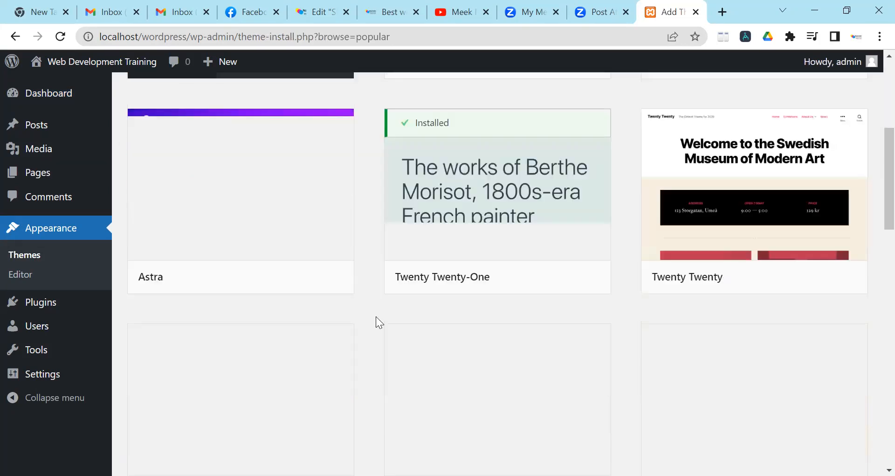
scroll(390, 309, down, 3)
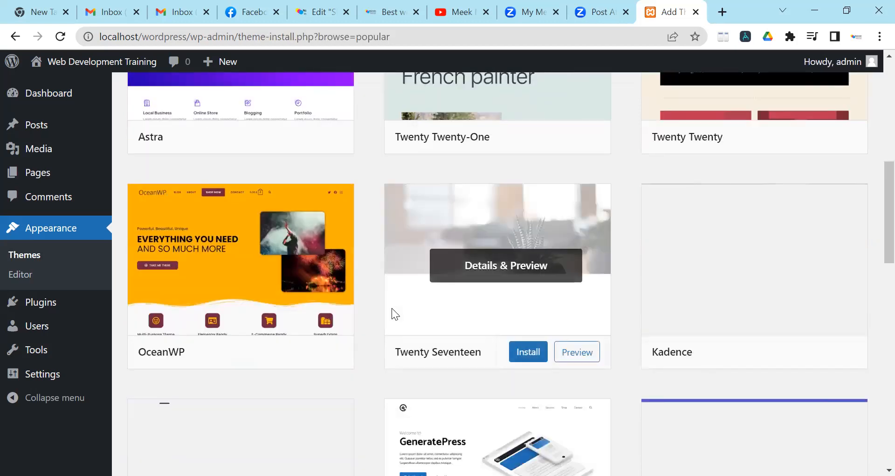
scroll(392, 309, up, 1)
scroll(299, 322, down, 1)
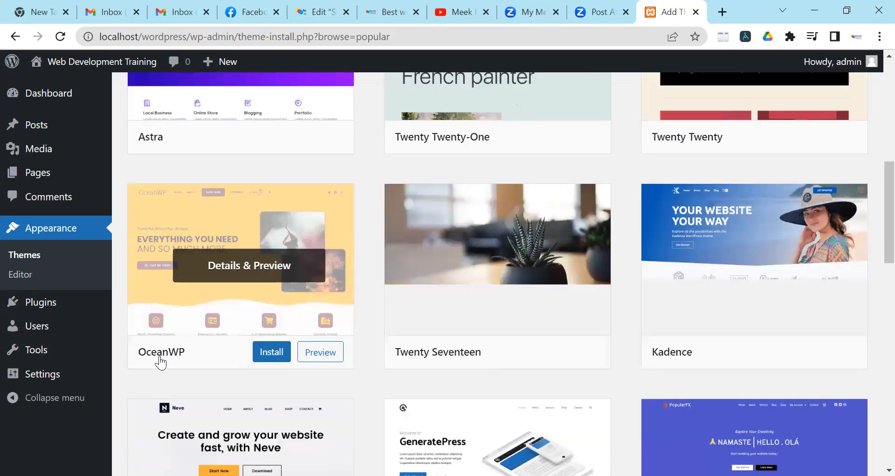
click(269, 359)
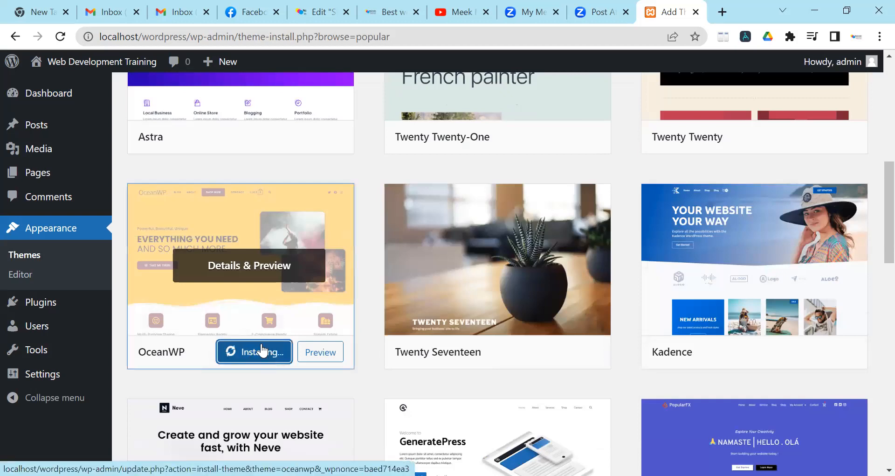
- Browse the other popular themes during the installation and activate the OceanWP theme
scroll(330, 298, down, 15)
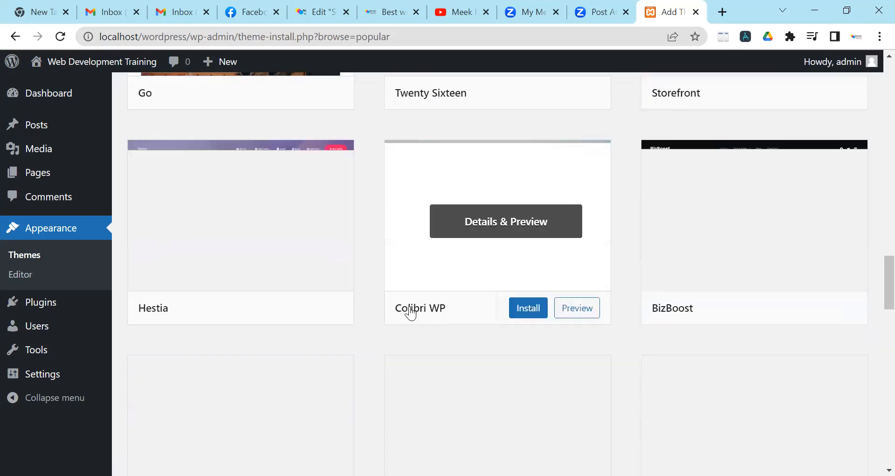
scroll(411, 313, up, 12)
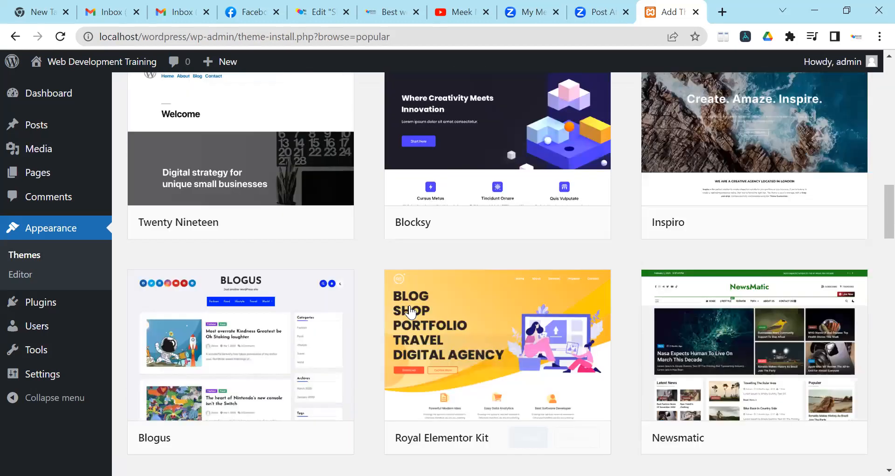
scroll(255, 101, up, 10)
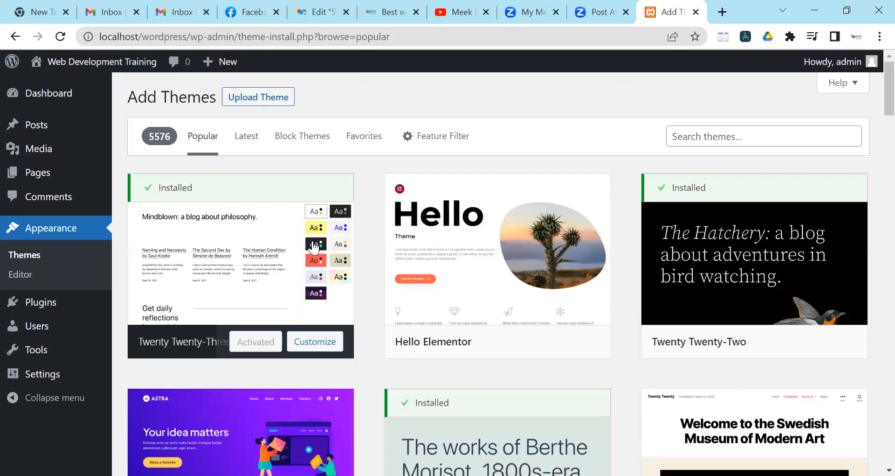
mouse_move(315, 248)
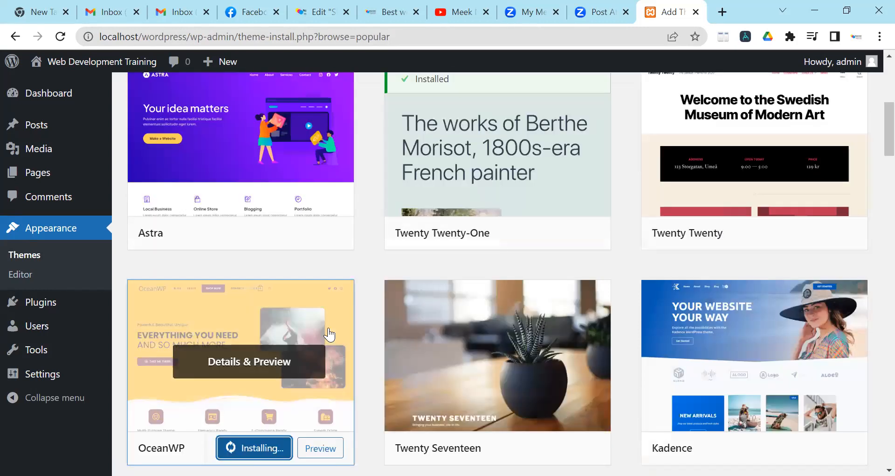
scroll(267, 368, down, 2)
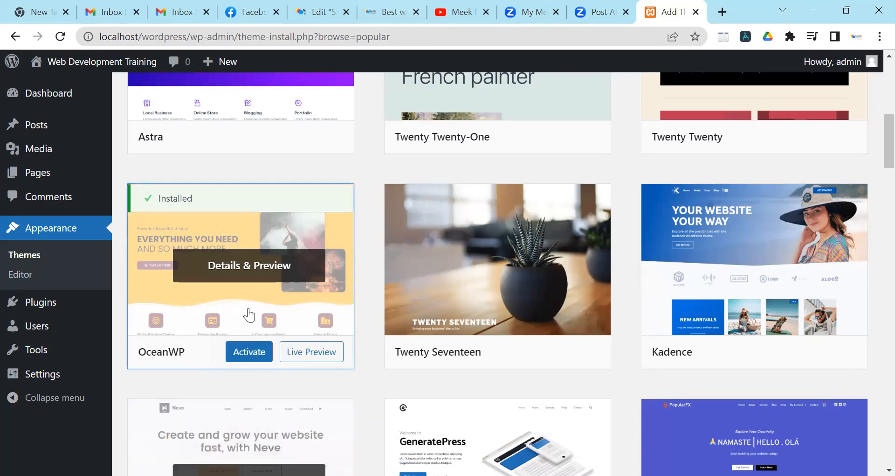
click(250, 353)
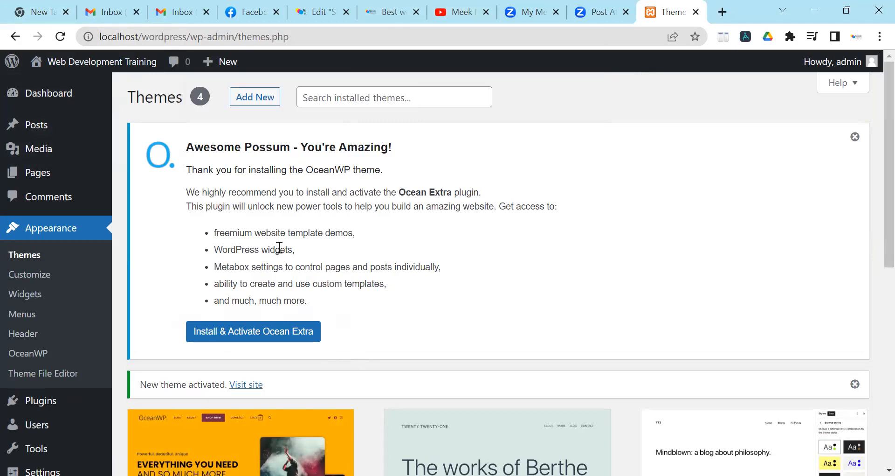
- Install and activate the recommended Ocean Extra plugin and skip the OceanWP notification opt-in
click(275, 333)
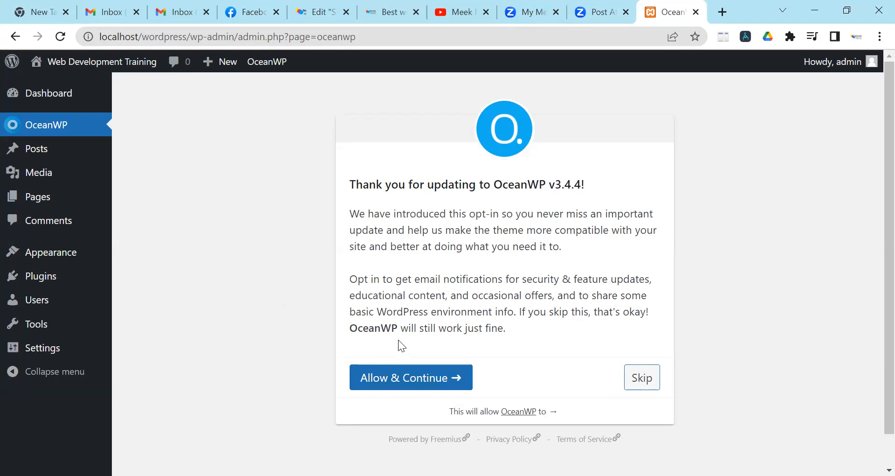
click(648, 379)
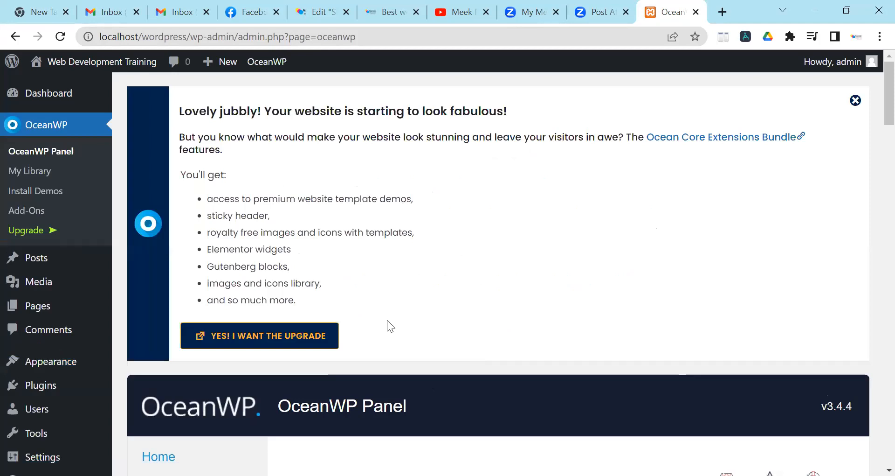
scroll(387, 320, down, 1)
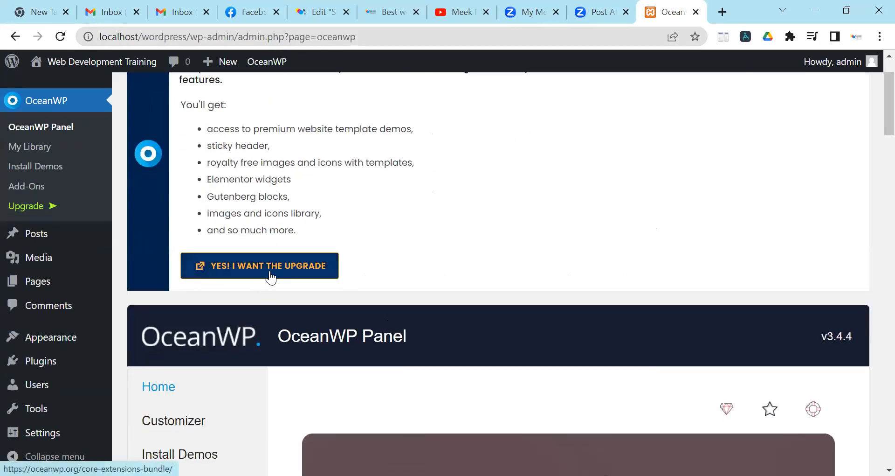
scroll(345, 289, down, 1)
scroll(345, 291, down, 2)
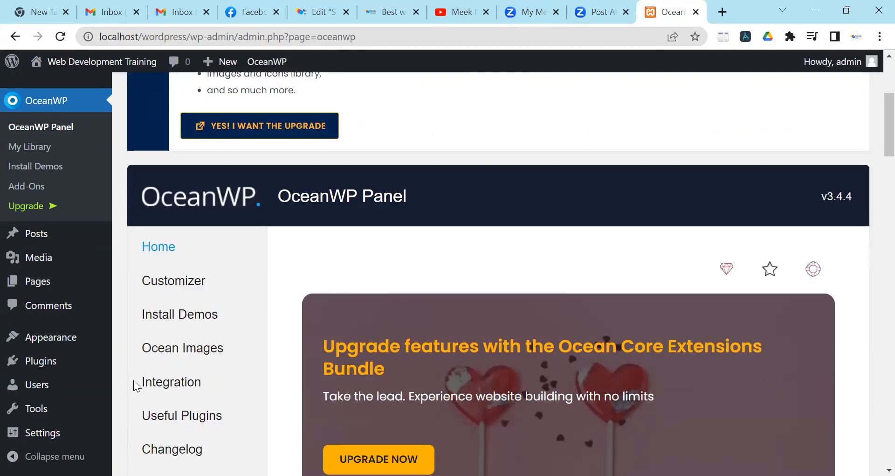
scroll(130, 369, up, 3)
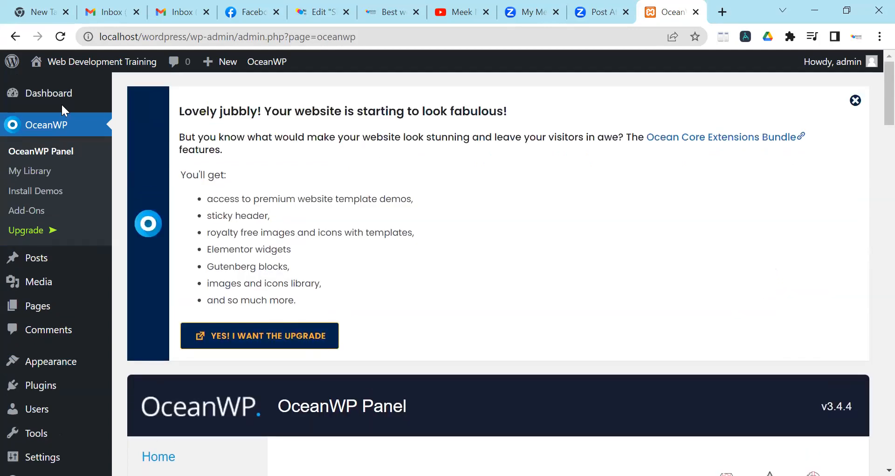
- Visit the site's front page and examine its layout under the OceanWP theme down to the footer
click(79, 69)
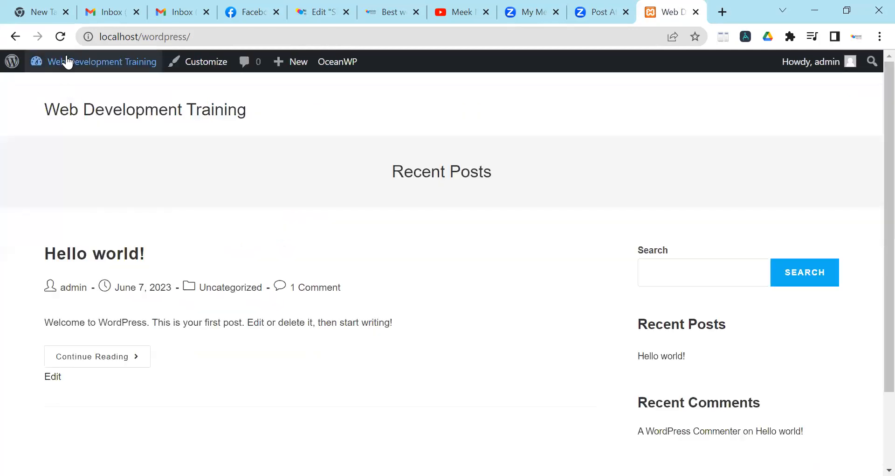
mouse_move(68, 70)
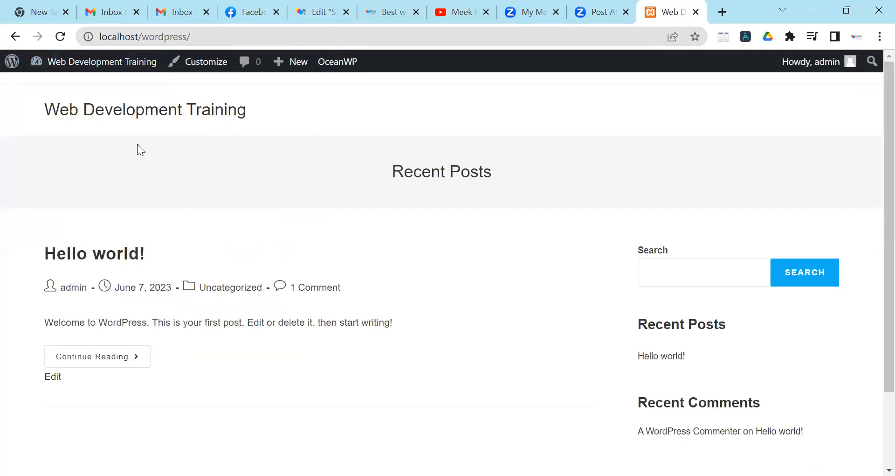
scroll(252, 429, down, 2)
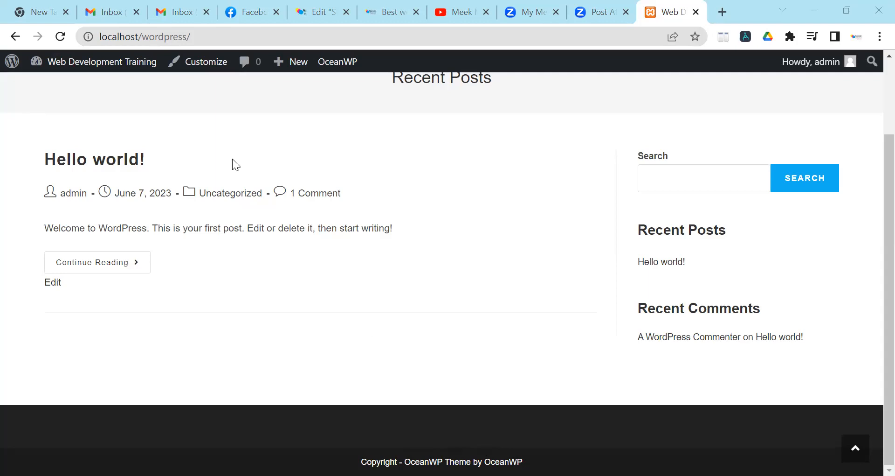
scroll(221, 277, up, 2)
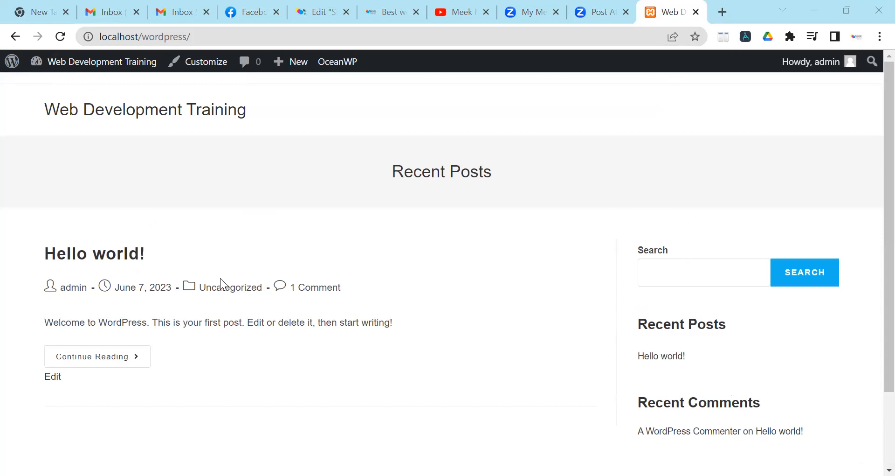
- Return to the admin dashboard and open OceanWP's Install Demos page to look through the available website templates
mouse_move(117, 62)
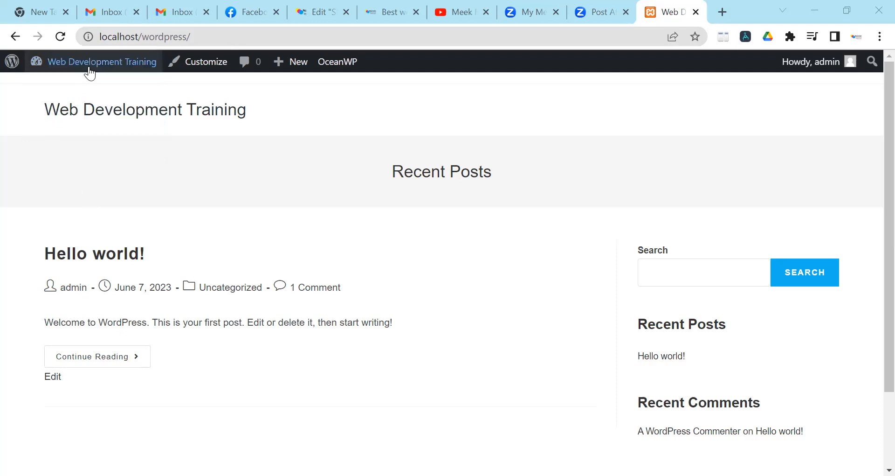
mouse_move(89, 73)
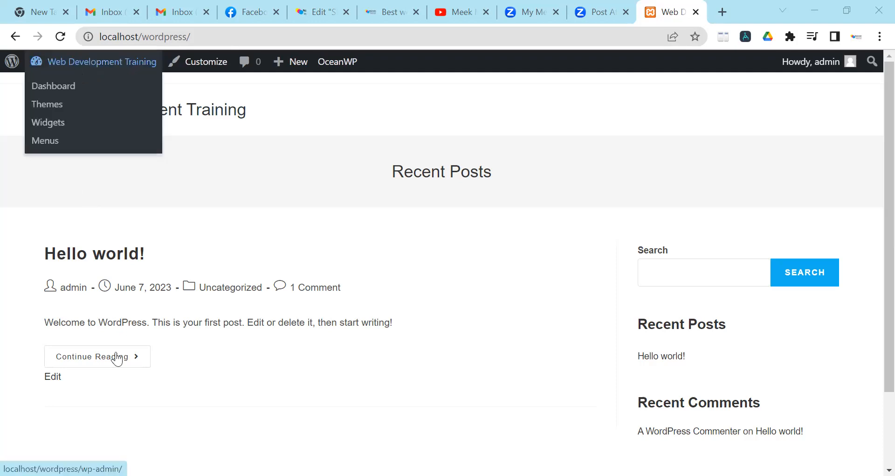
click(54, 92)
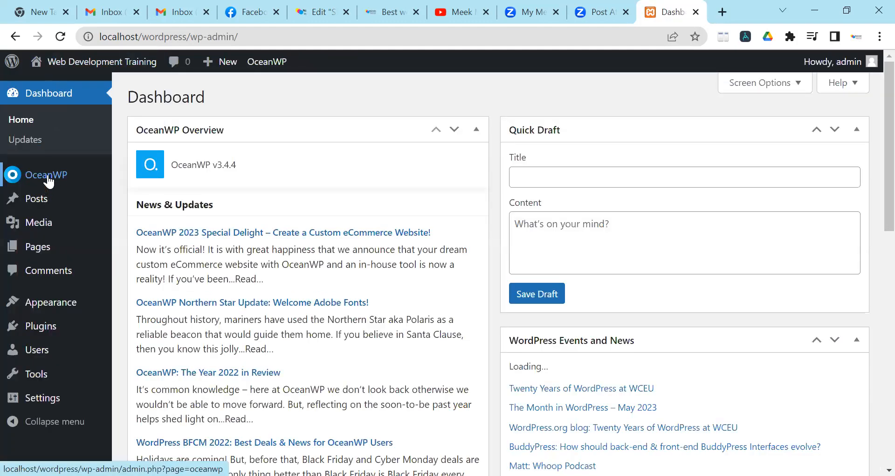
mouse_move(49, 181)
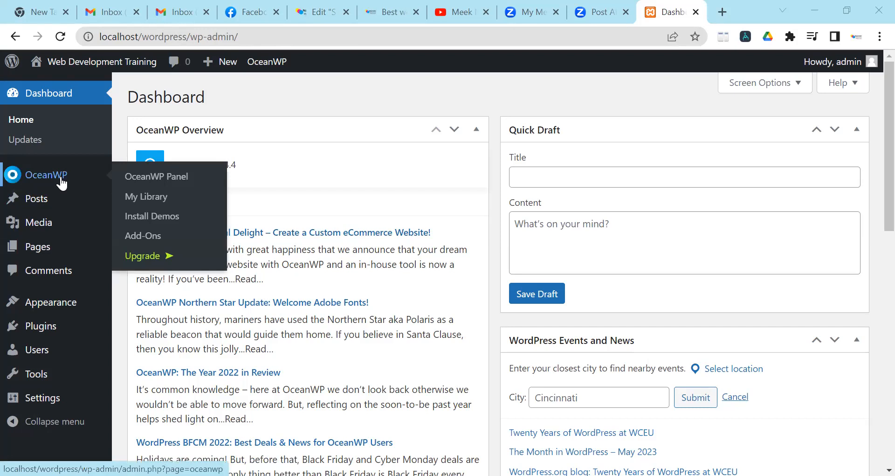
click(154, 219)
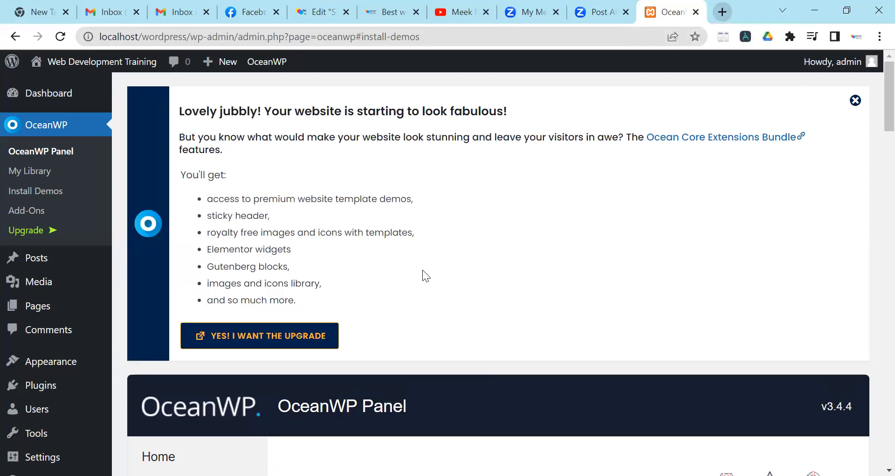
scroll(423, 270, down, 6)
scroll(341, 269, up, 3)
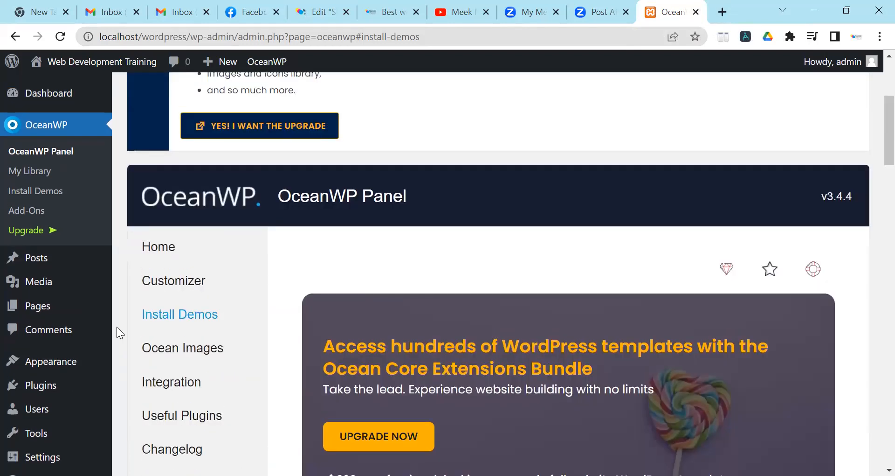
scroll(118, 330, down, 5)
scroll(419, 319, down, 7)
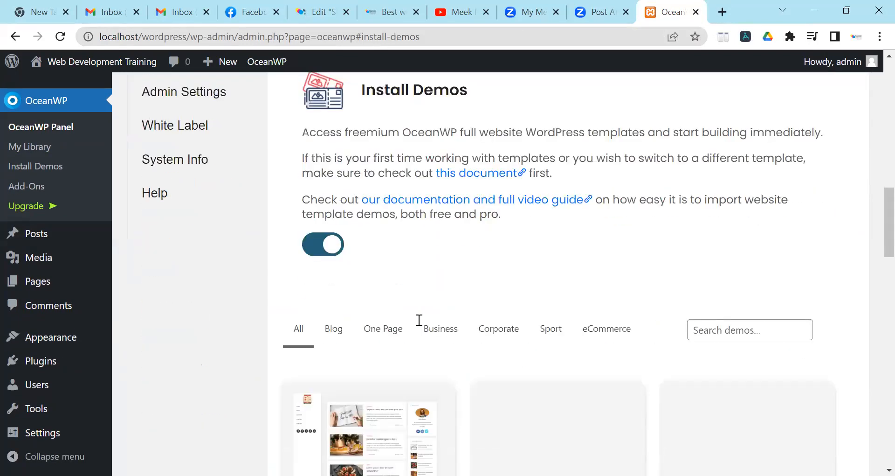
scroll(466, 322, up, 1)
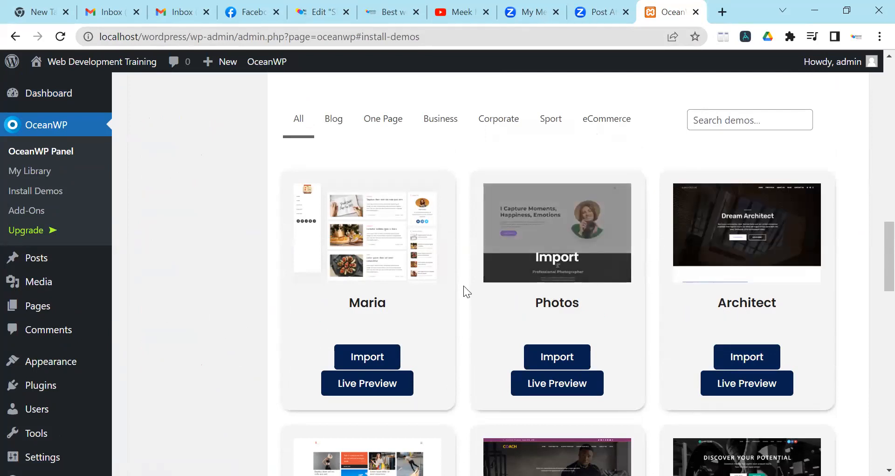
- Check the site's front page again from header to footer and go back to the admin dashboard
click(108, 65)
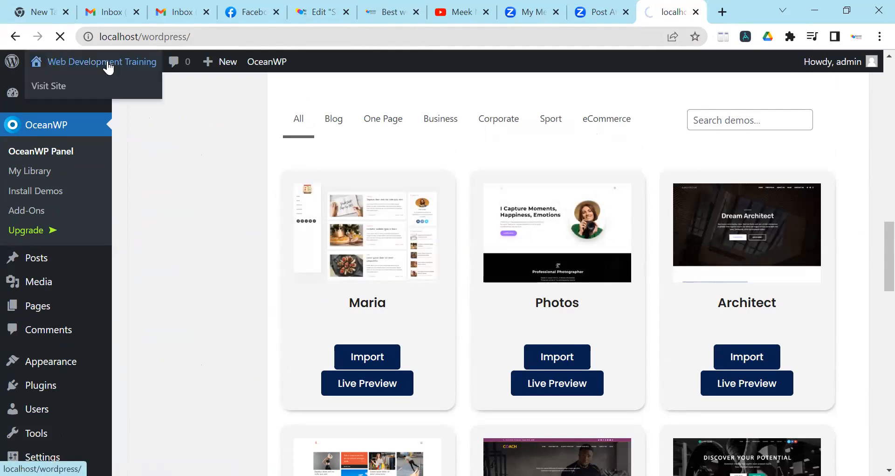
scroll(299, 262, down, 2)
scroll(299, 263, up, 1)
scroll(294, 268, down, 1)
scroll(295, 267, up, 2)
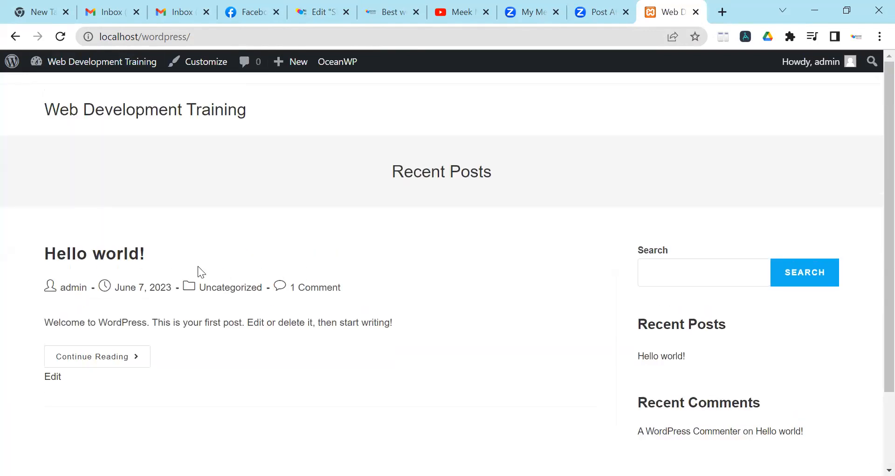
mouse_move(87, 68)
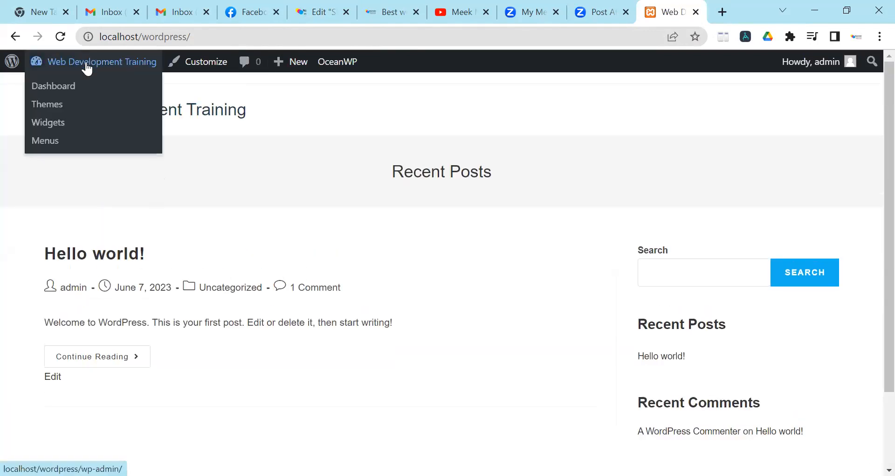
click(64, 92)
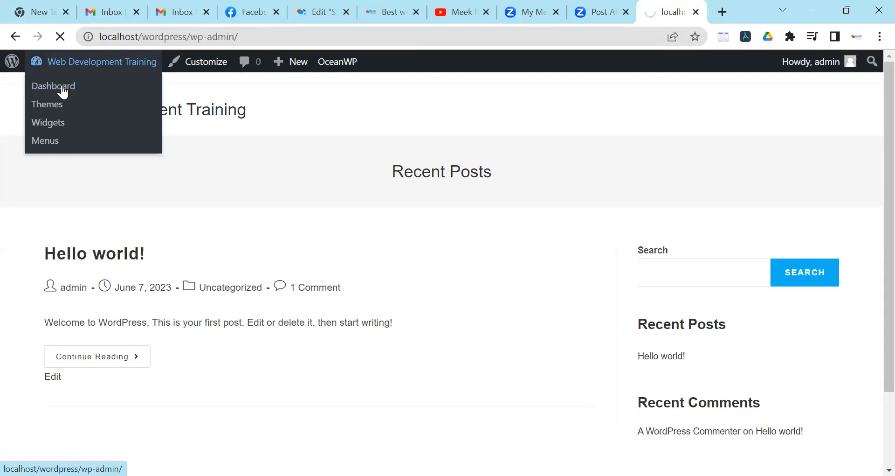
- Open OceanWP's Install Demos page and look through the available website templates down to the end of the list
mouse_move(37, 182)
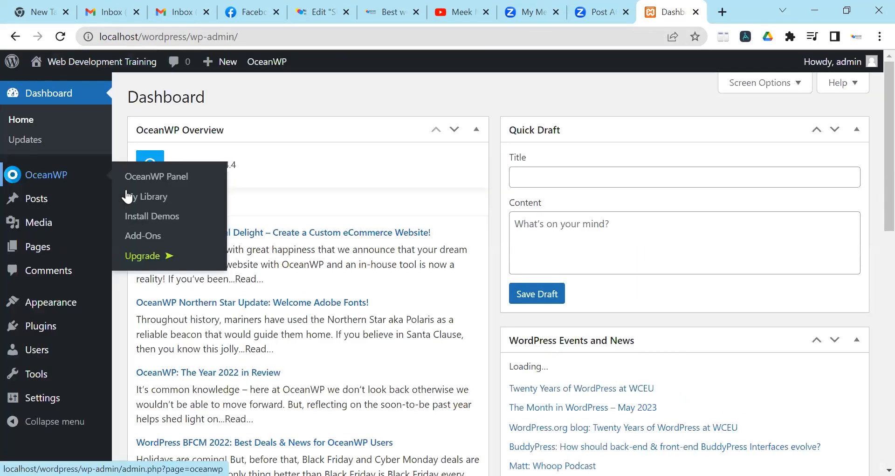
click(157, 218)
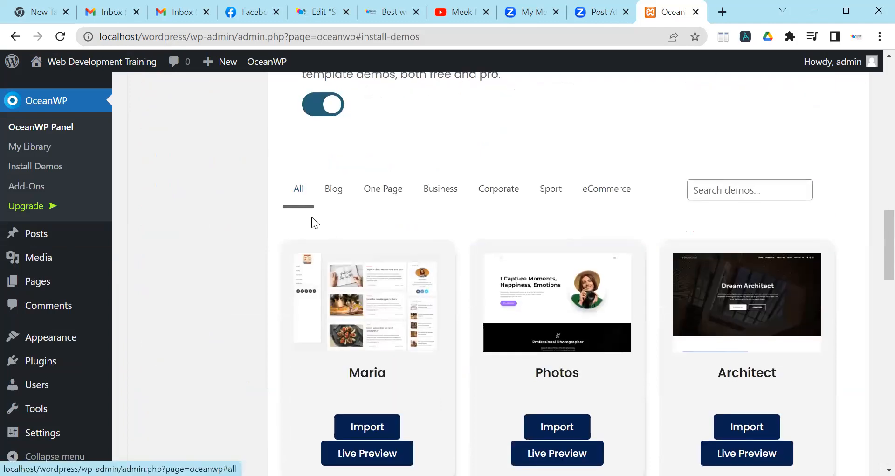
mouse_move(528, 326)
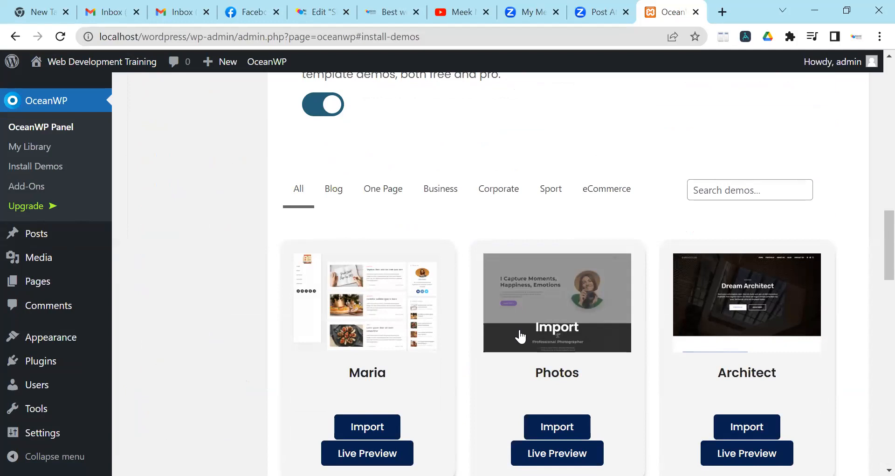
mouse_move(438, 321)
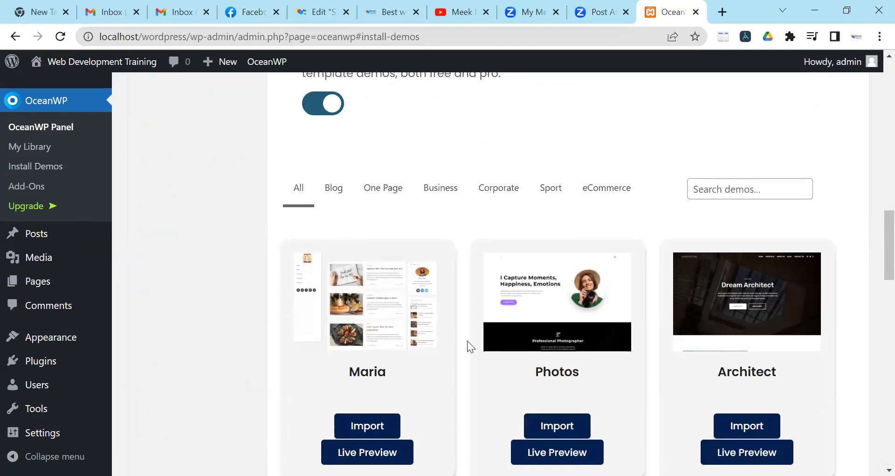
scroll(468, 339, down, 3)
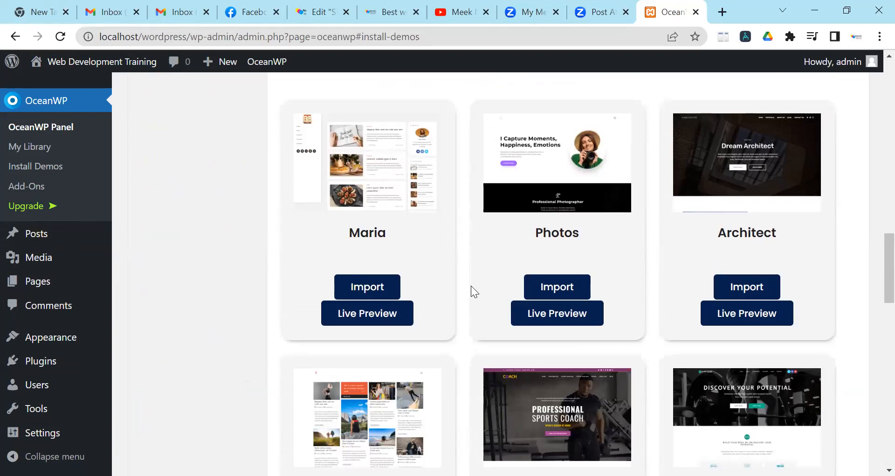
scroll(487, 292, down, 3)
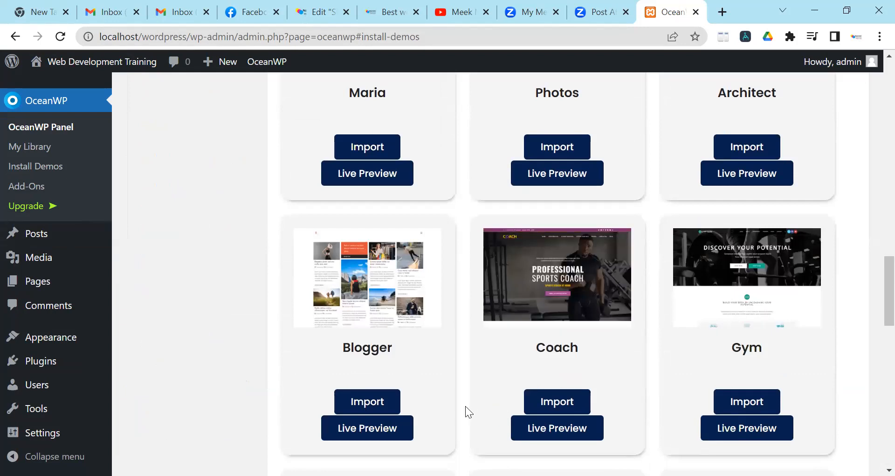
mouse_move(553, 293)
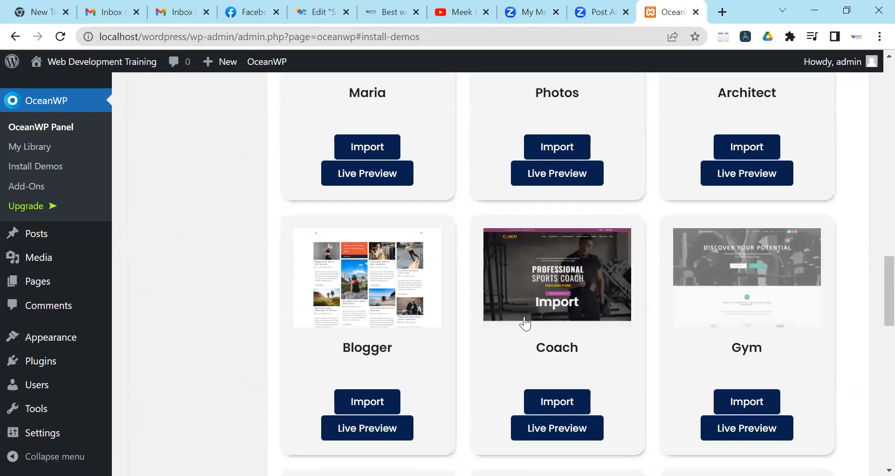
scroll(503, 308, down, 3)
scroll(502, 304, down, 2)
mouse_move(390, 336)
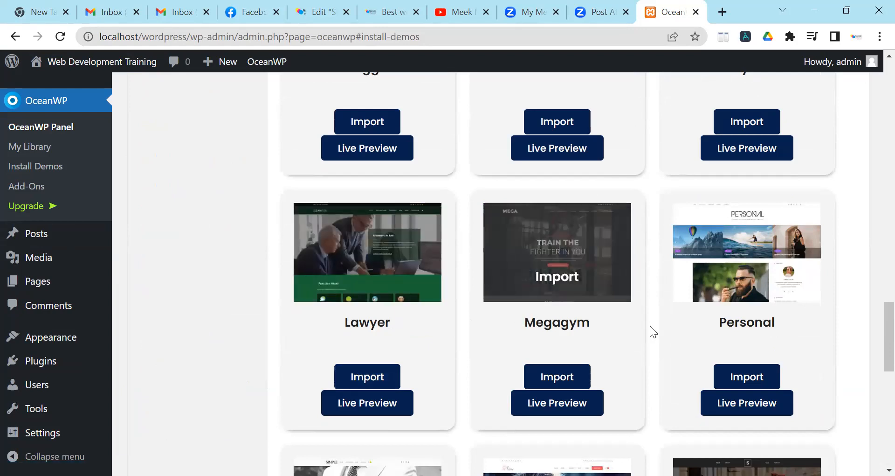
scroll(649, 332, down, 4)
scroll(625, 328, down, 3)
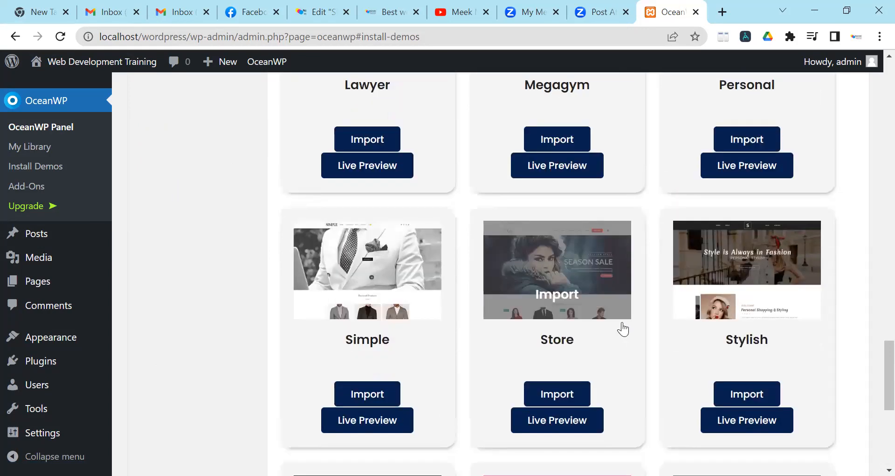
scroll(612, 331, down, 5)
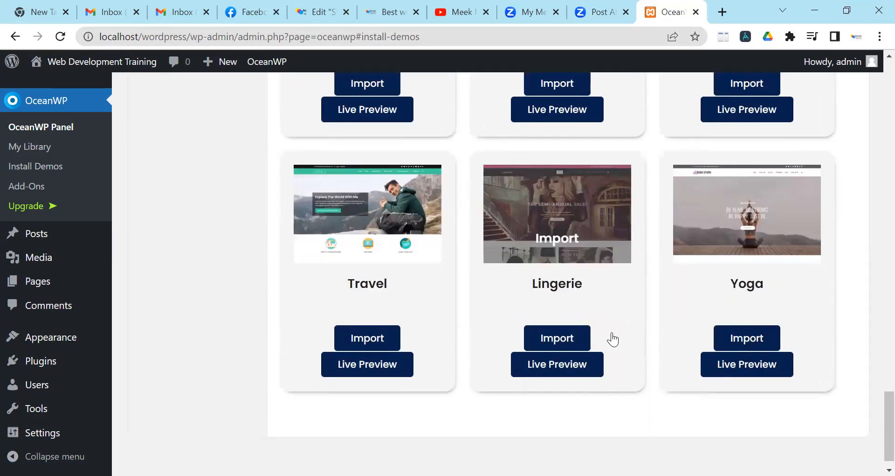
- Go back up the demo list and examine the Store, Lawyer and Blogger rows of templates again
scroll(607, 349, up, 10)
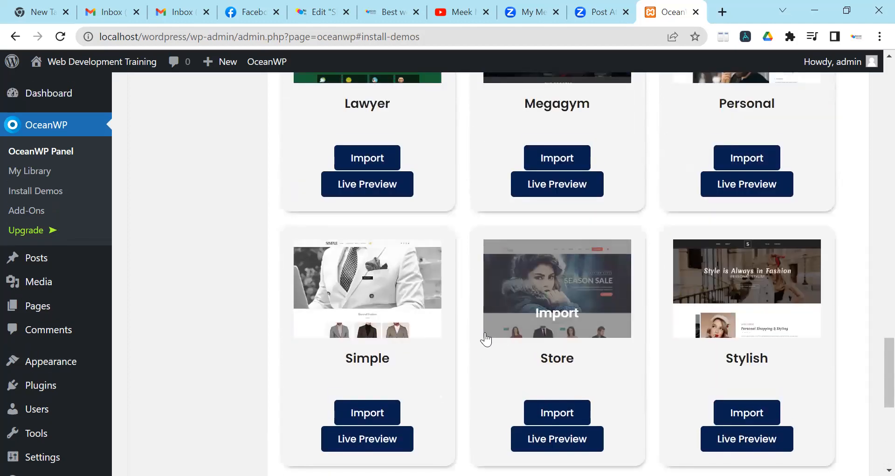
scroll(428, 332, up, 1)
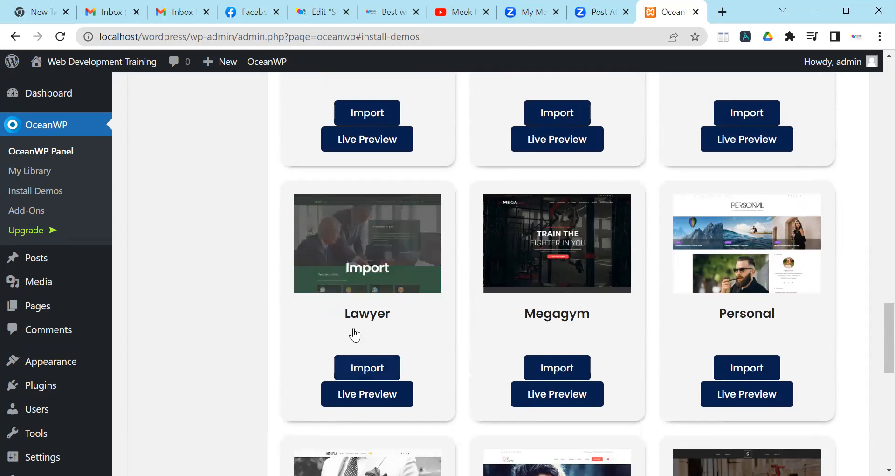
scroll(515, 297, up, 5)
scroll(516, 299, down, 1)
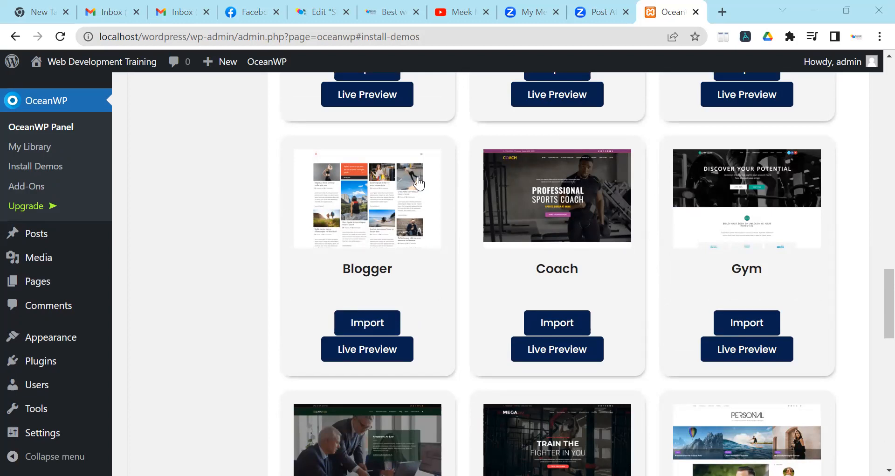
mouse_move(394, 229)
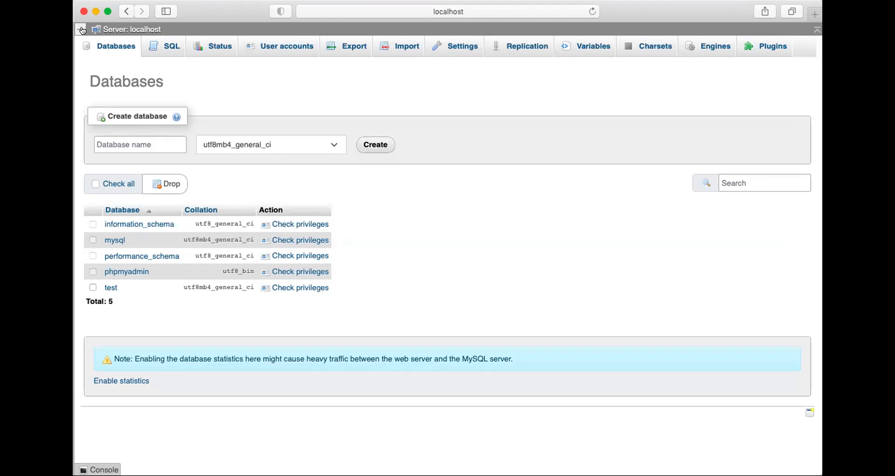
- Return from phpMyAdmin's Databases page to the XAMPP welcome page
click(126, 11)
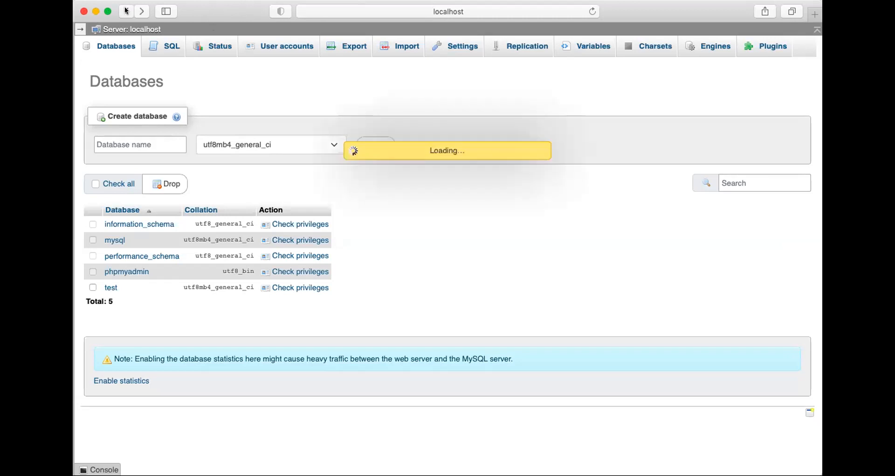
click(126, 12)
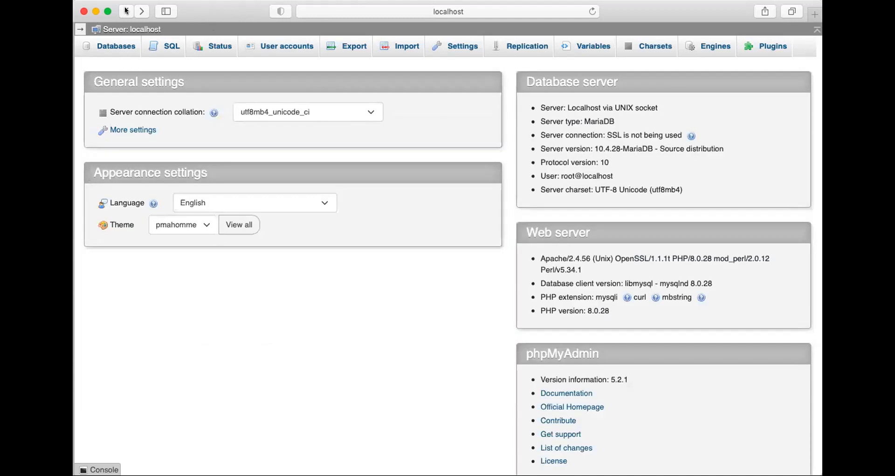
click(126, 11)
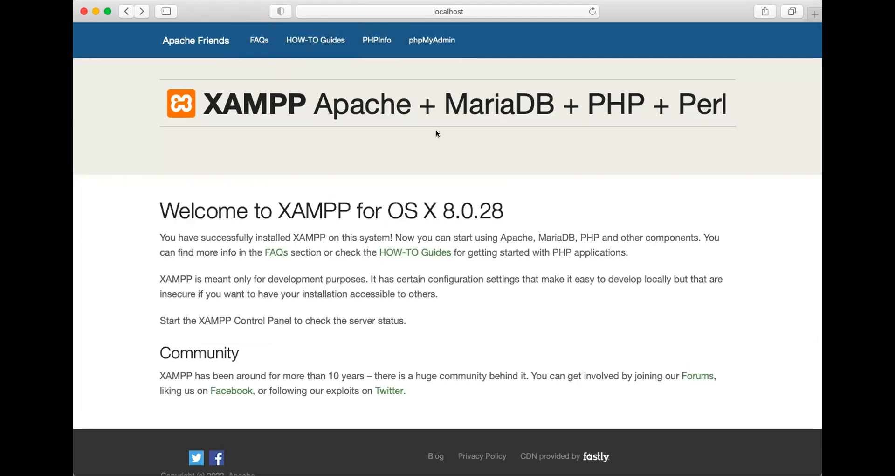
- Open phpMyAdmin from the XAMPP welcome page, view its server overview, and return to the welcome page
click(422, 42)
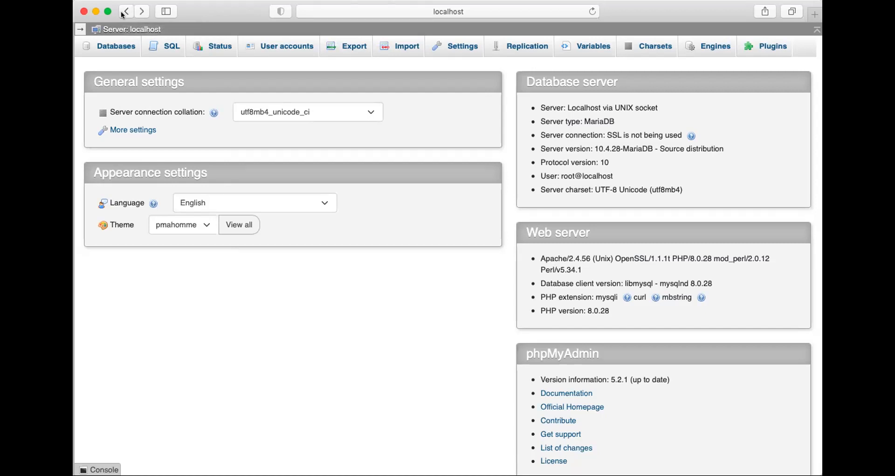
click(124, 12)
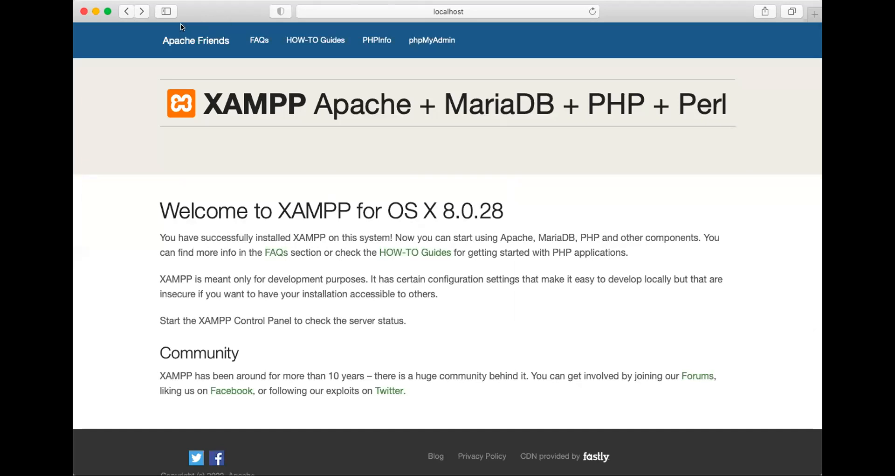
click(143, 11)
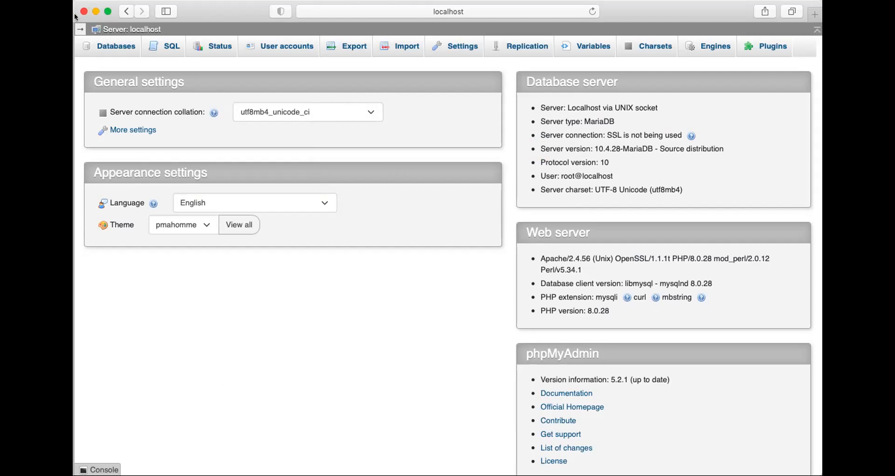
click(125, 12)
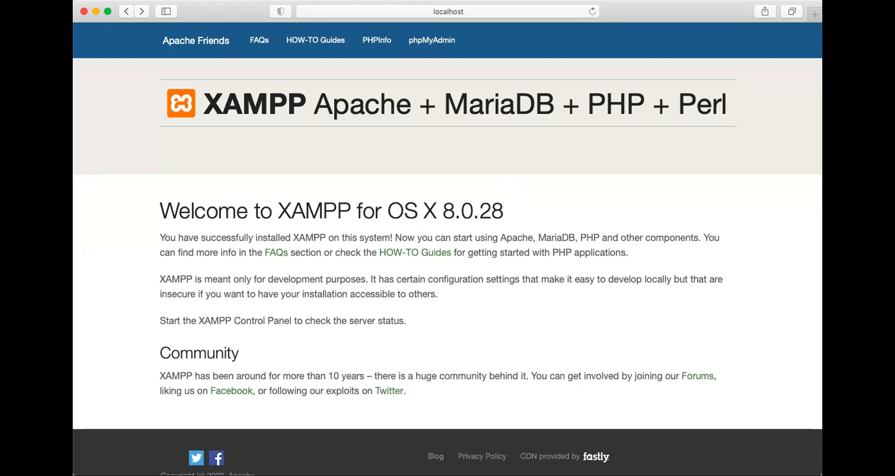
- Switch to Chrome and reload the WordPress configuration setup from localhost/wordpress/wp-admin/setup-config.php
key(super+Tab)
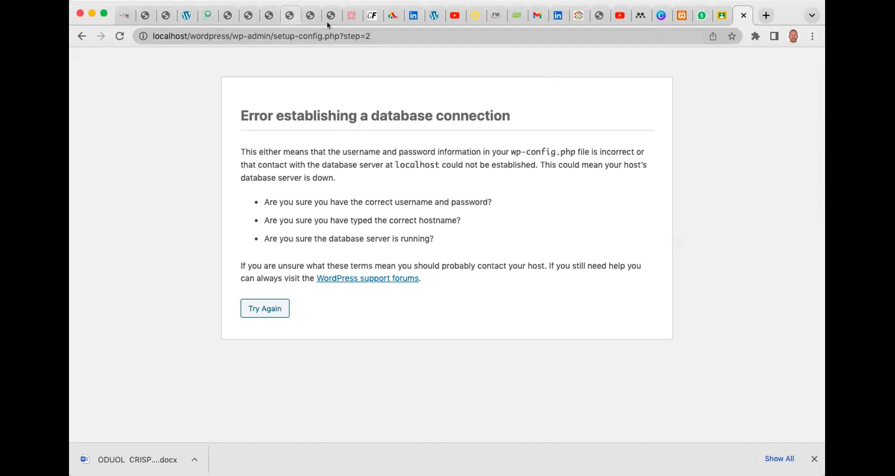
click(368, 36)
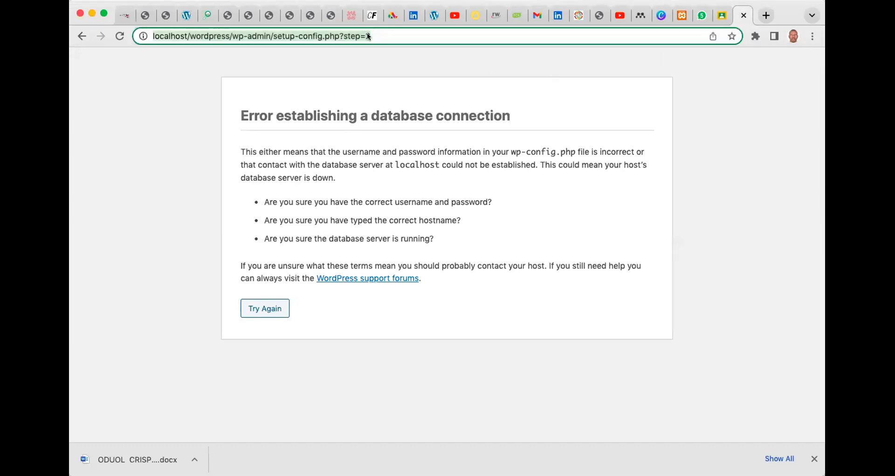
key(BackSpace)
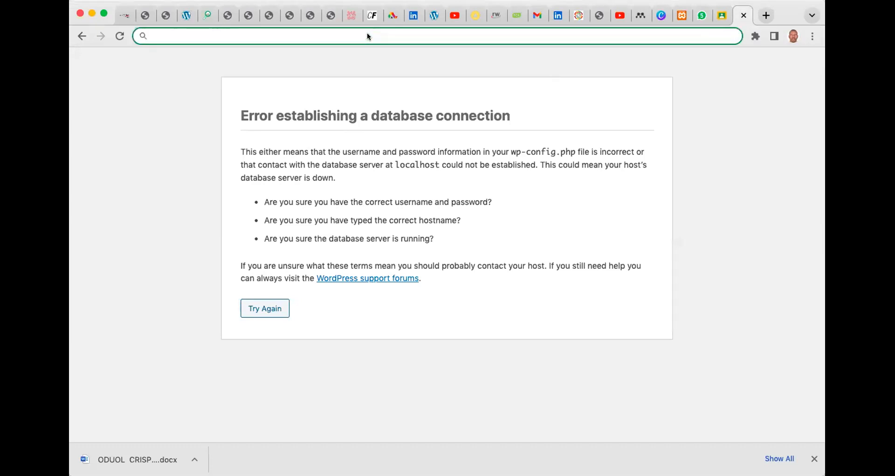
text(l)
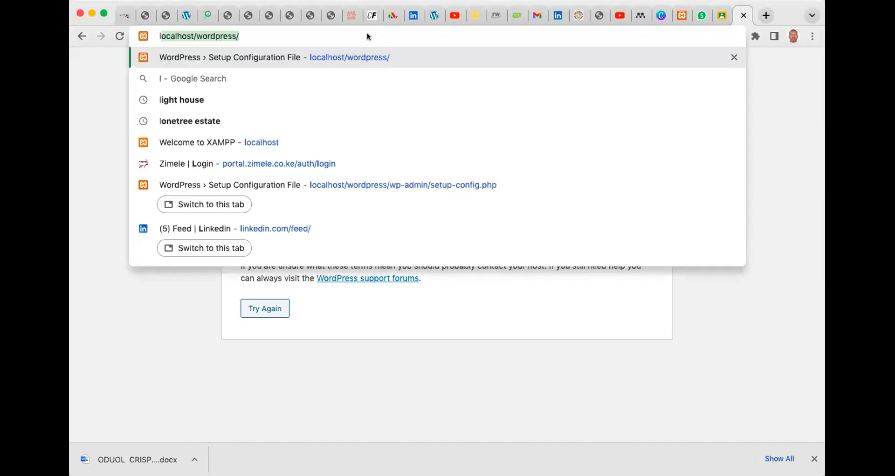
text(o)
key(Right)
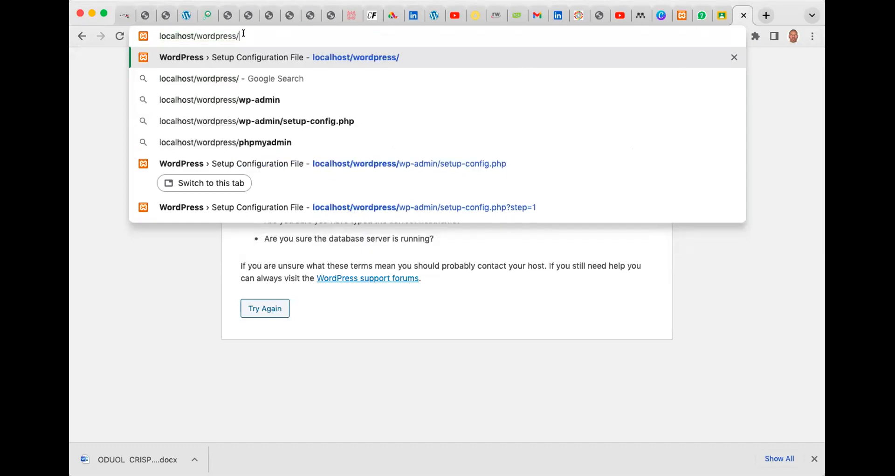
click(345, 161)
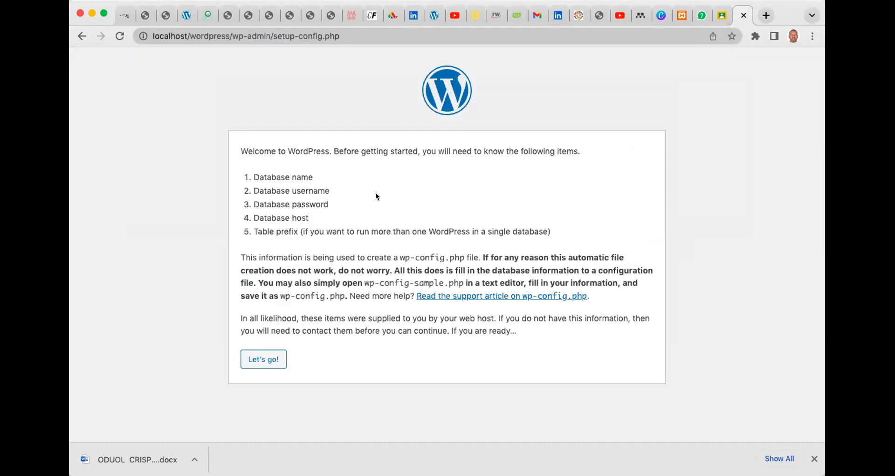
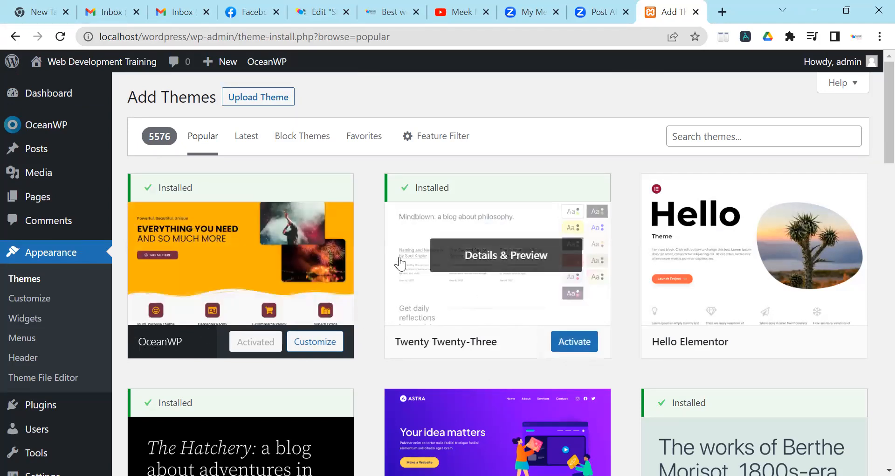
- Look through the popular themes on the Add Themes page and return to the start of the list
scroll(479, 360, down, 9)
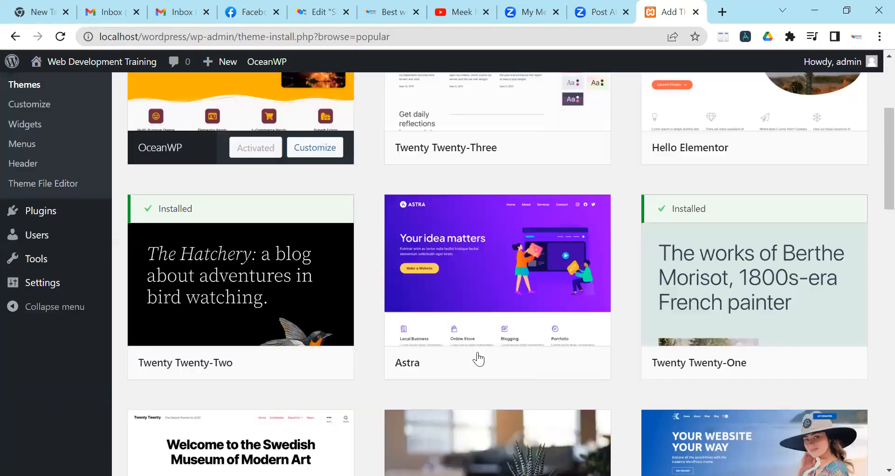
scroll(467, 348, down, 6)
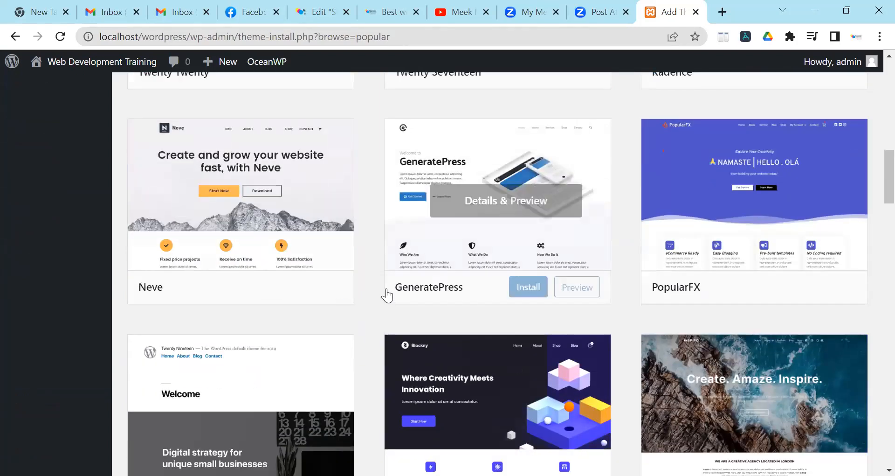
scroll(386, 296, up, 4)
scroll(386, 295, up, 6)
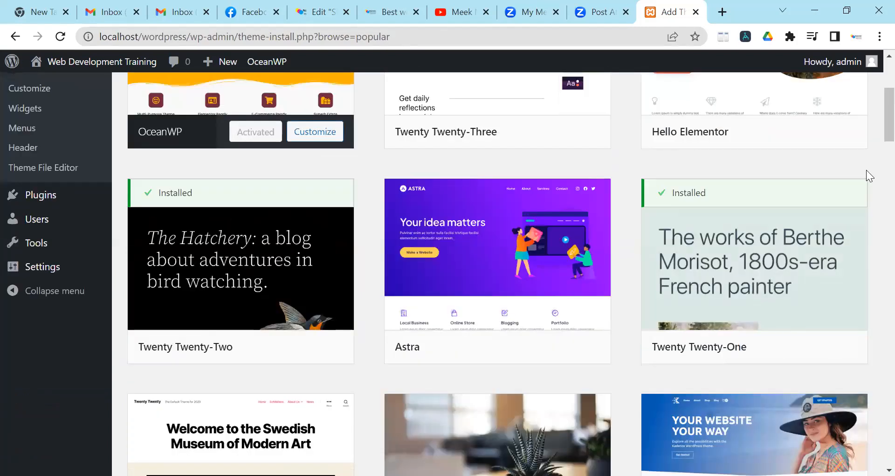
scroll(281, 289, up, 5)
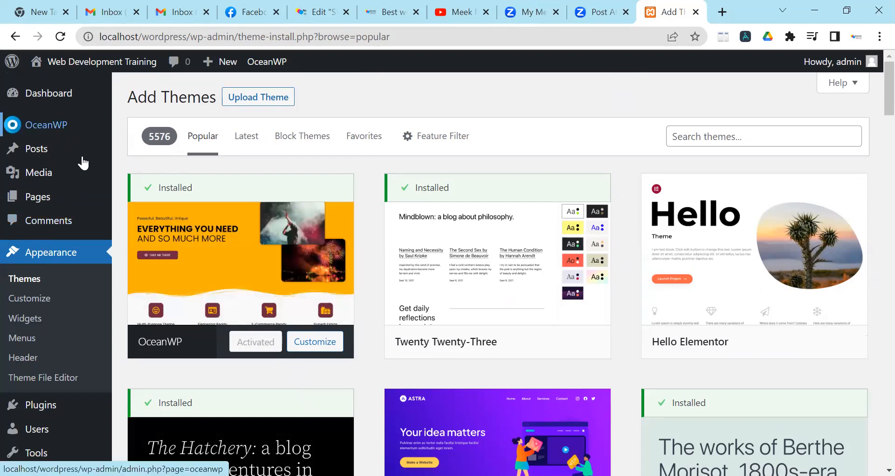
- Open OceanWP's Install Demos page again and go to the template list starting with Maria, Photos and Architect
mouse_move(35, 133)
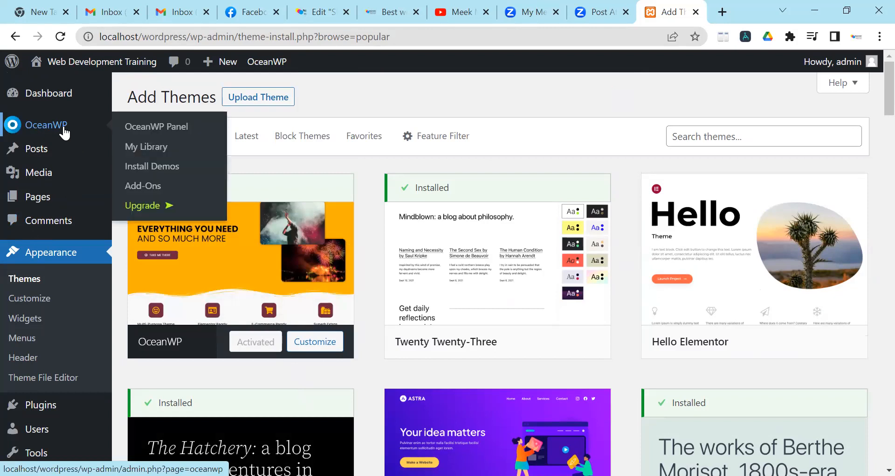
click(139, 168)
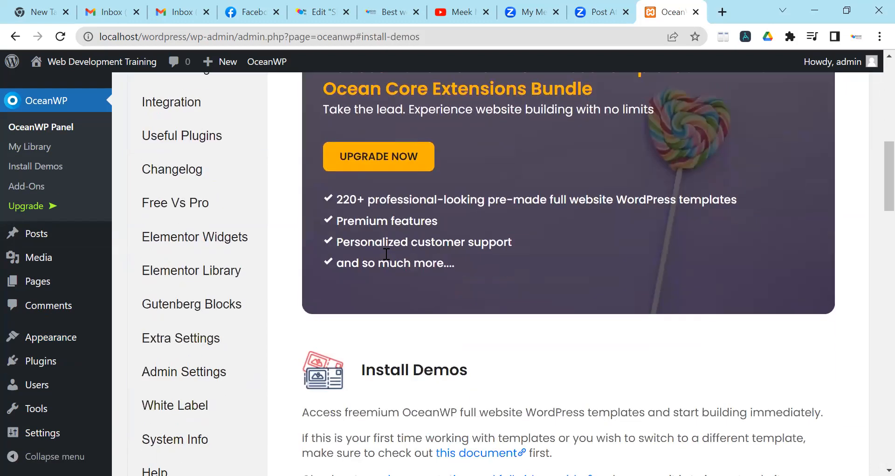
scroll(387, 253, down, 10)
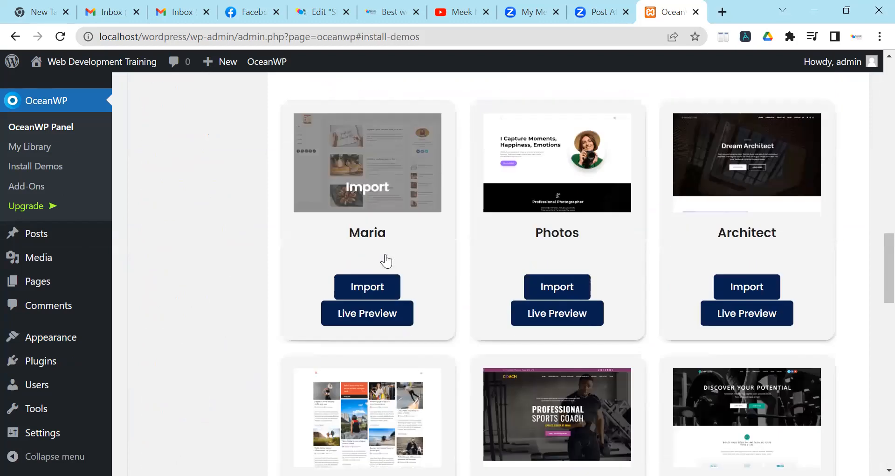
- Browse the OceanWP demo templates and open the import dialog for the Lawyer template
scroll(385, 260, down, 6)
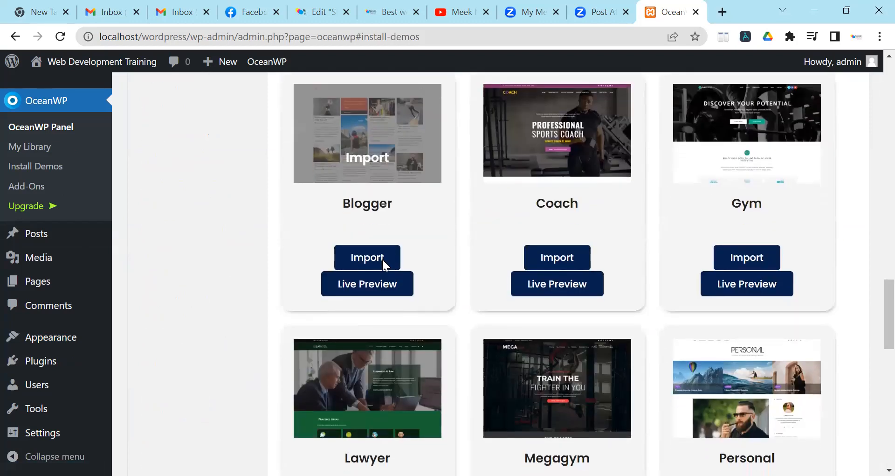
scroll(373, 256, down, 2)
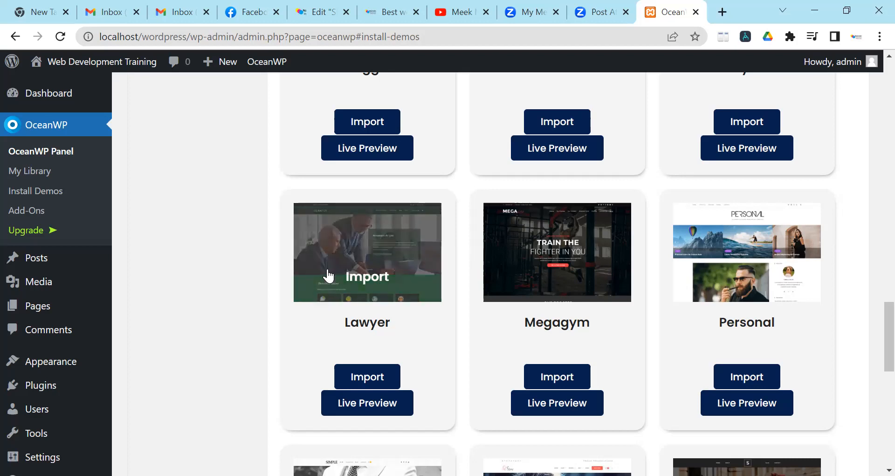
scroll(681, 317, up, 4)
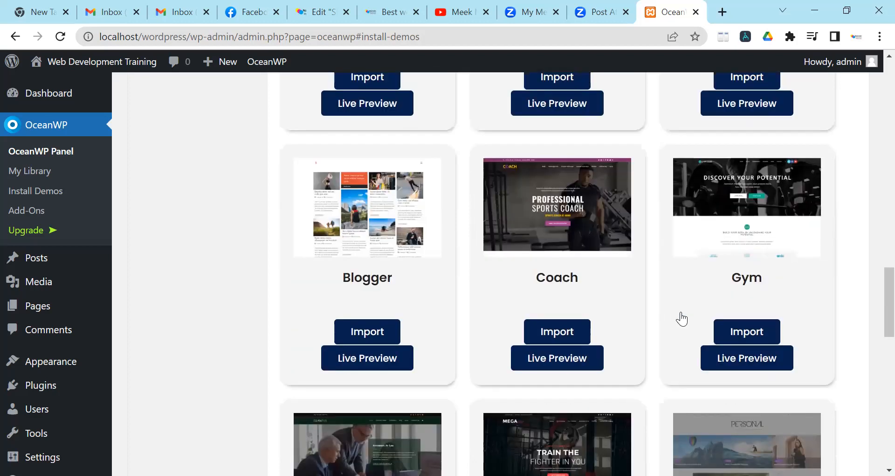
scroll(681, 318, up, 4)
scroll(689, 303, down, 4)
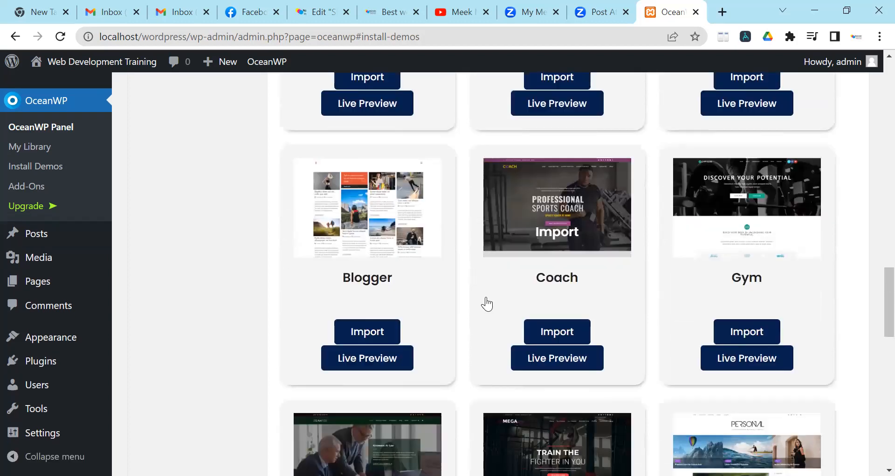
scroll(486, 303, down, 3)
scroll(291, 306, down, 2)
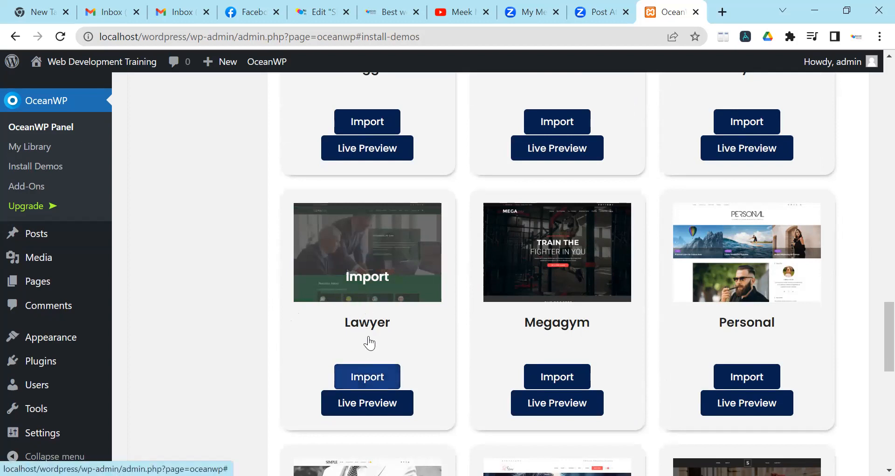
click(378, 384)
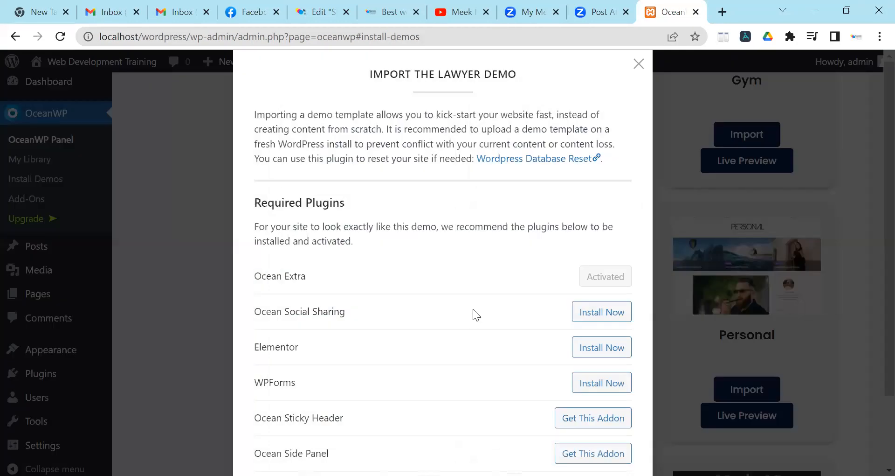
- Review the Lawyer demo's import notice and its list of required plugins and add-ons
scroll(409, 304, down, 2)
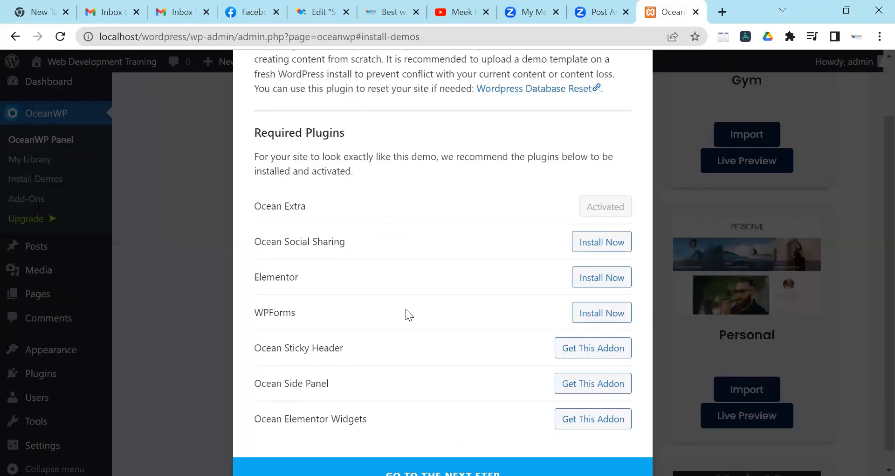
scroll(408, 313, down, 1)
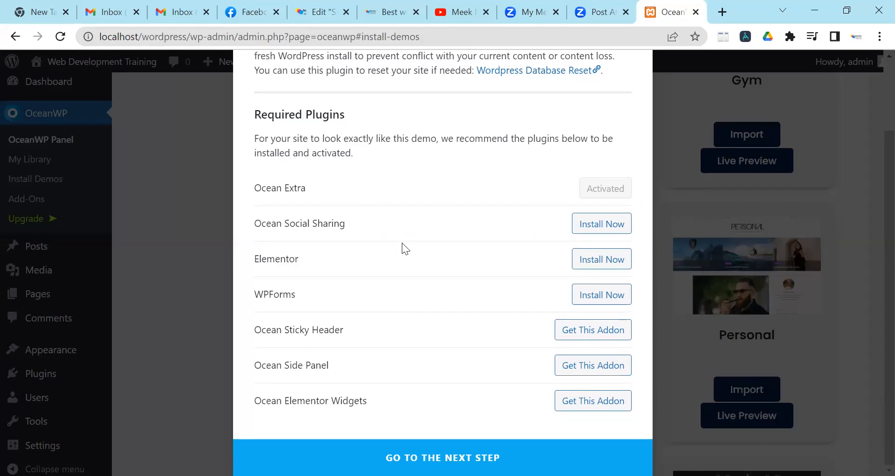
scroll(407, 254, up, 1)
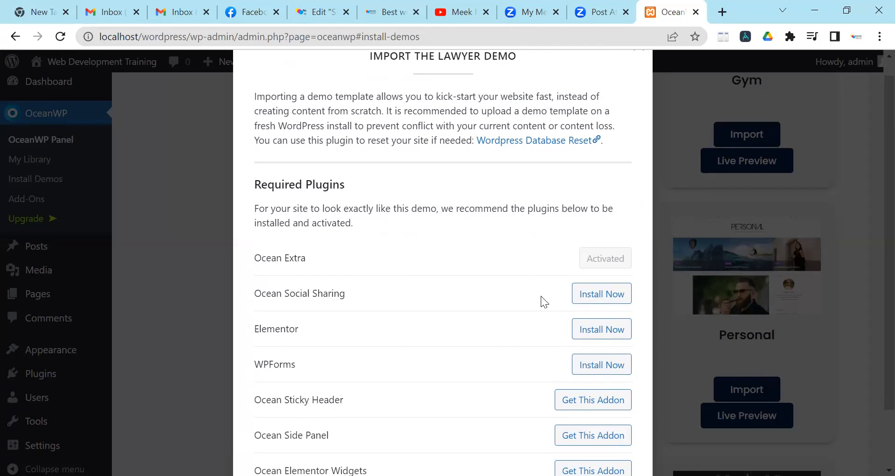
scroll(541, 296, down, 1)
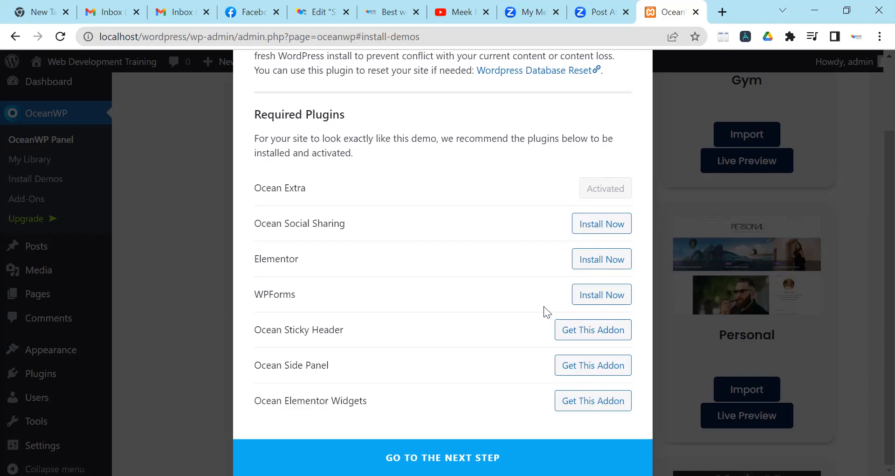
scroll(544, 305, up, 2)
scroll(530, 310, down, 2)
scroll(285, 260, up, 2)
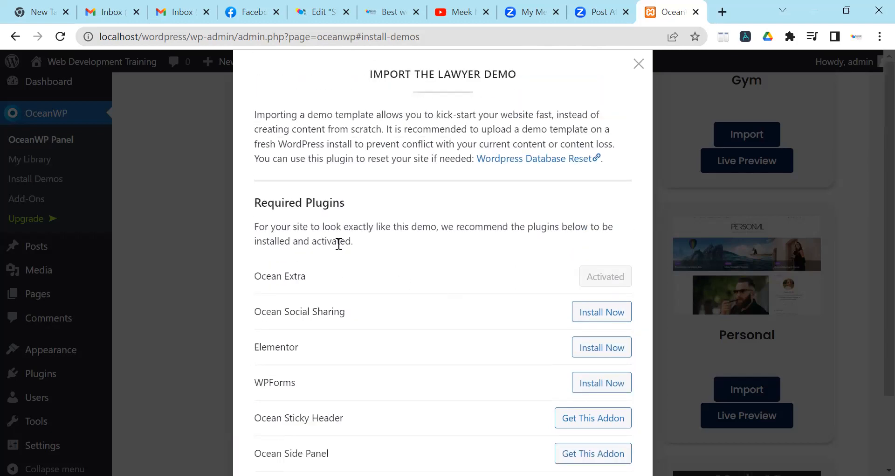
scroll(339, 250, down, 2)
scroll(359, 252, up, 2)
scroll(347, 361, down, 1)
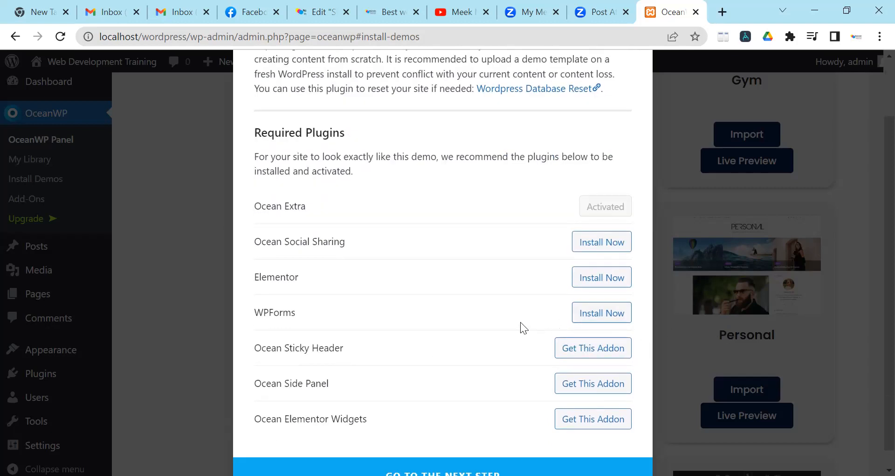
scroll(520, 322, up, 1)
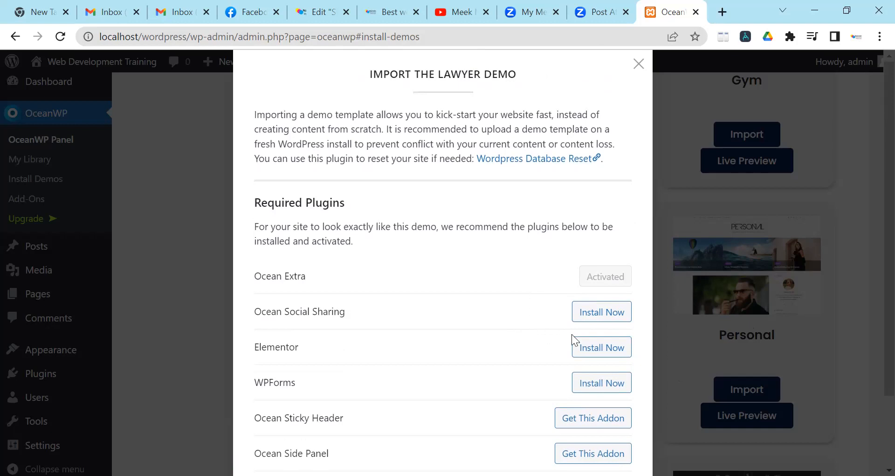
- Install the required plugins Ocean Social Sharing, Elementor and WPForms for the Lawyer demo
scroll(572, 334, down, 2)
click(601, 224)
click(606, 258)
click(608, 298)
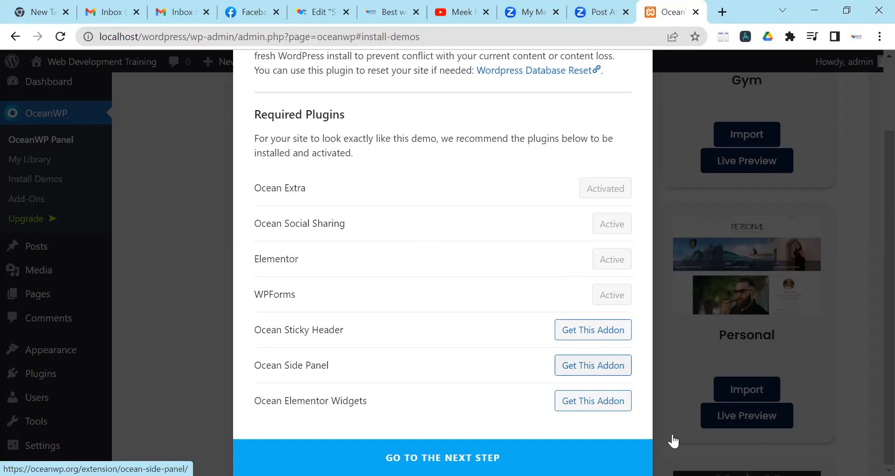
- Recheck the required plugins list and proceed to the selection of content to import
scroll(496, 317, up, 1)
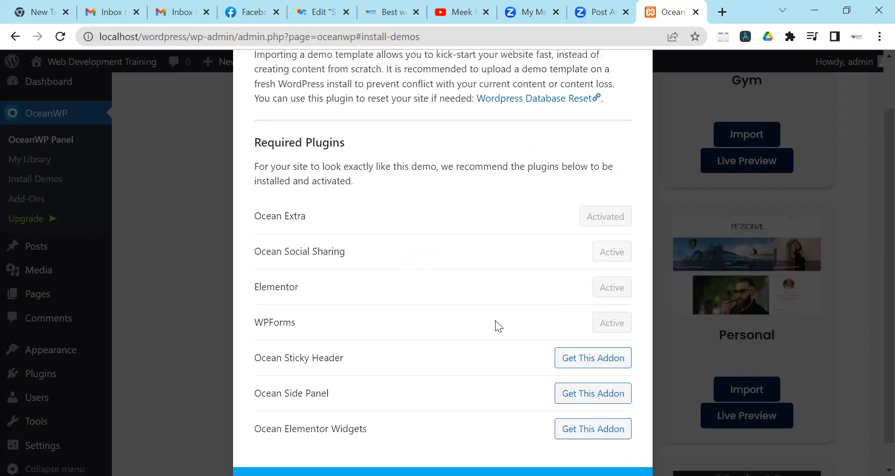
scroll(495, 324, up, 1)
scroll(496, 326, down, 2)
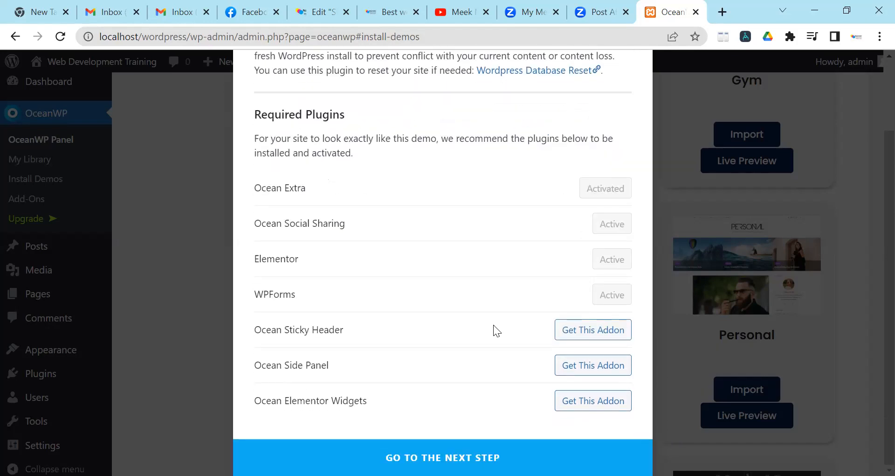
scroll(333, 266, up, 2)
scroll(331, 260, down, 2)
click(442, 458)
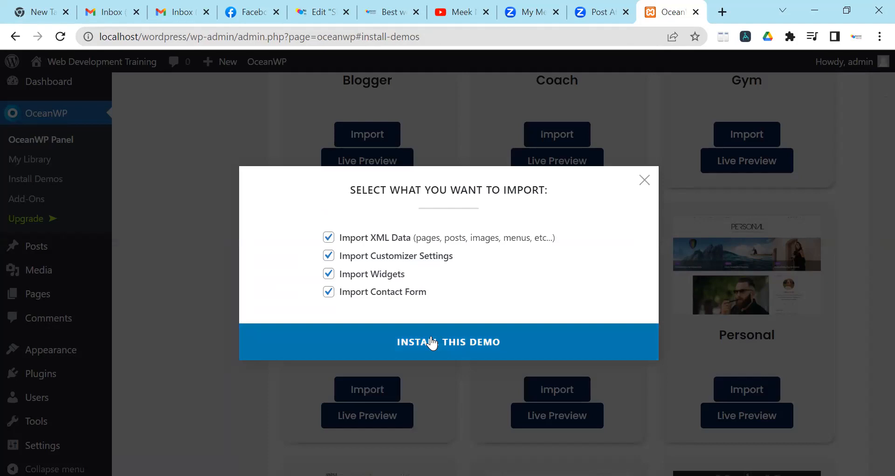
- Install the Lawyer demo with XML data, customizer settings, widgets and contact form all selected for import
click(329, 237)
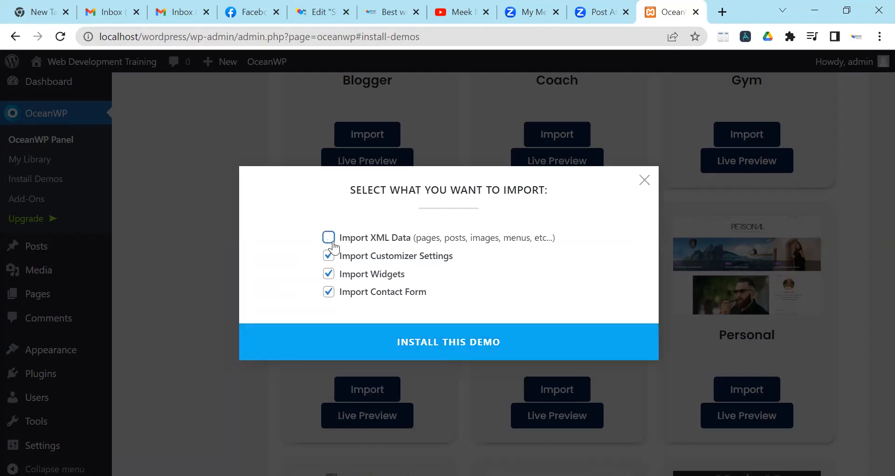
click(328, 256)
click(328, 256)
click(328, 238)
click(413, 349)
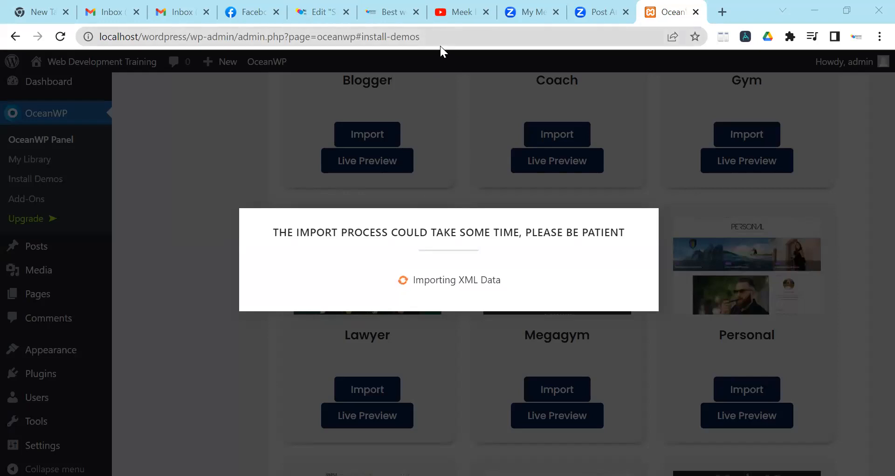
mouse_move(450, 7)
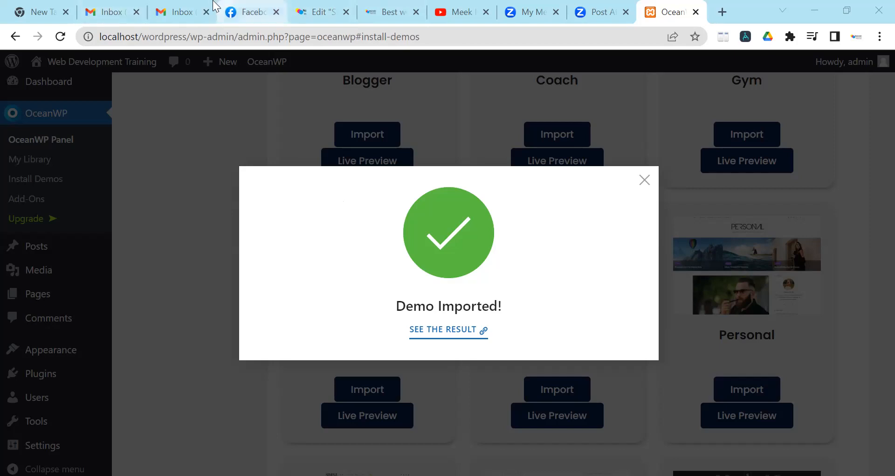
- Switch to Gmail, change to the dotrust.org account and open the registration form spreadsheet attached to an inbox message
click(180, 1)
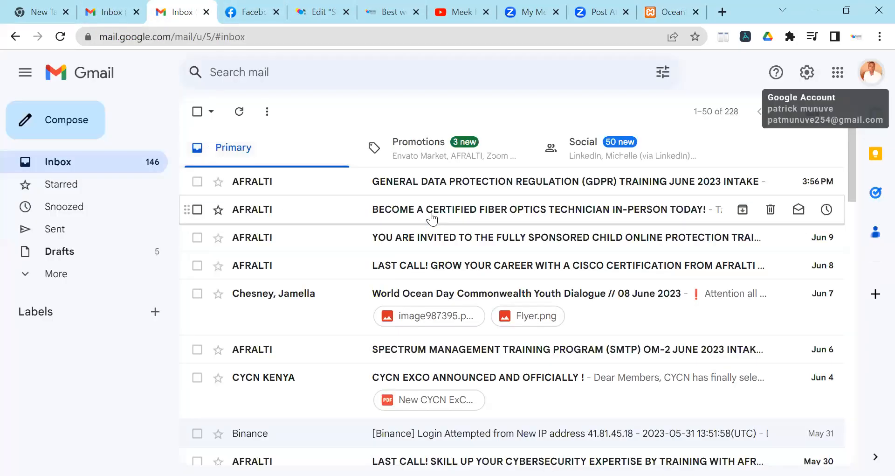
click(877, 78)
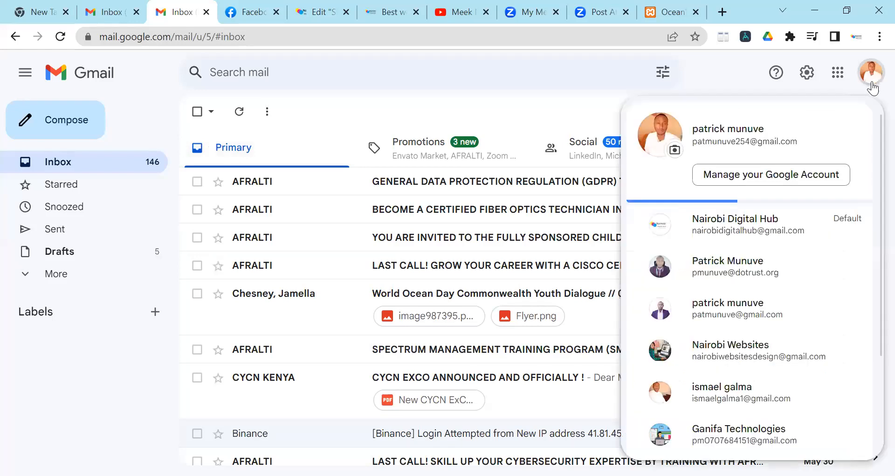
click(775, 276)
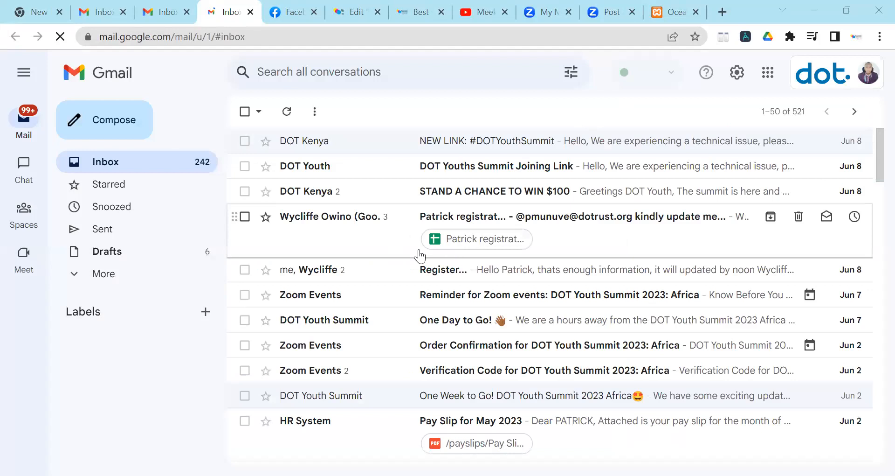
click(505, 240)
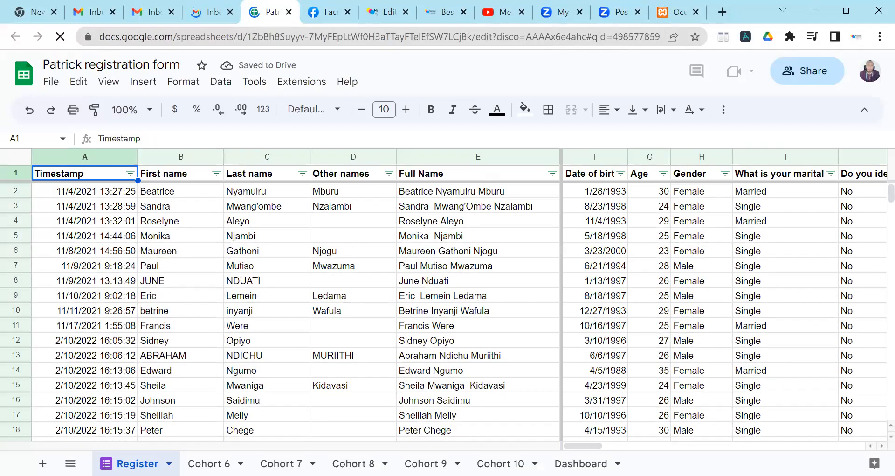
- Examine the registration entries around row 198 of the Register sheet and the rows above it
click(500, 463)
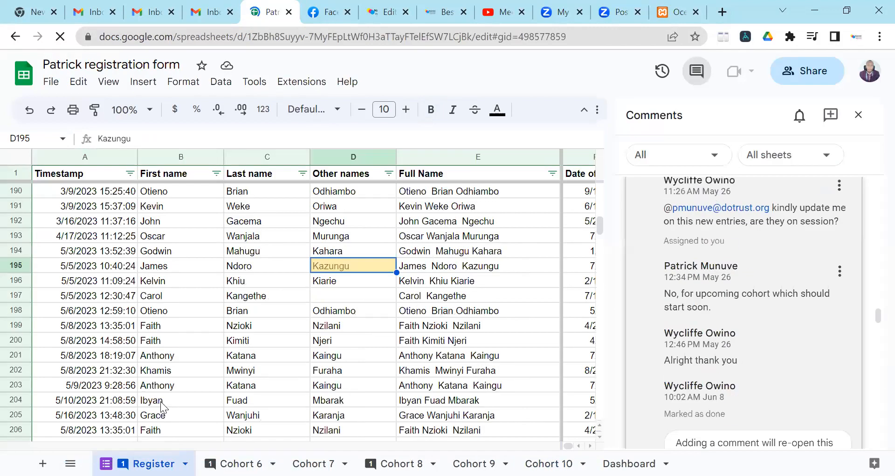
click(168, 310)
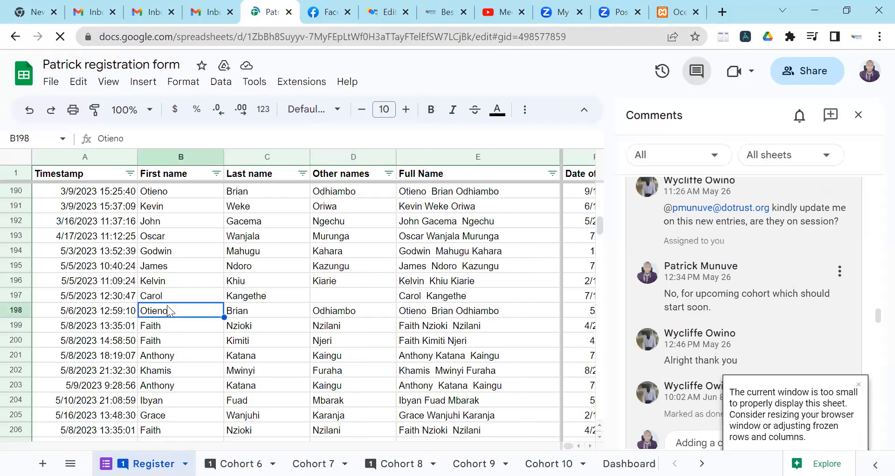
right_click(163, 315)
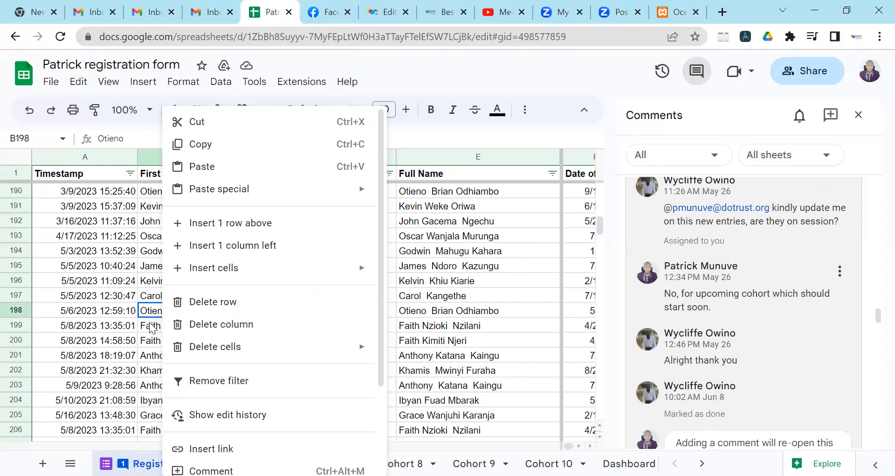
click(149, 312)
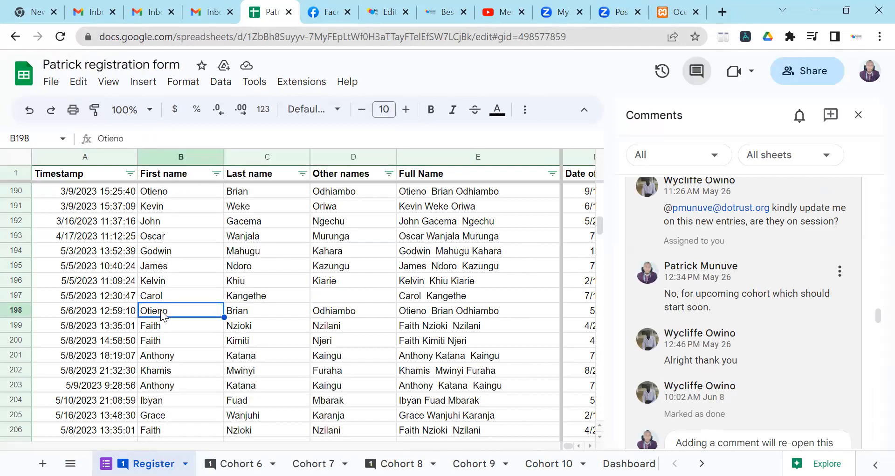
scroll(191, 282, up, 4)
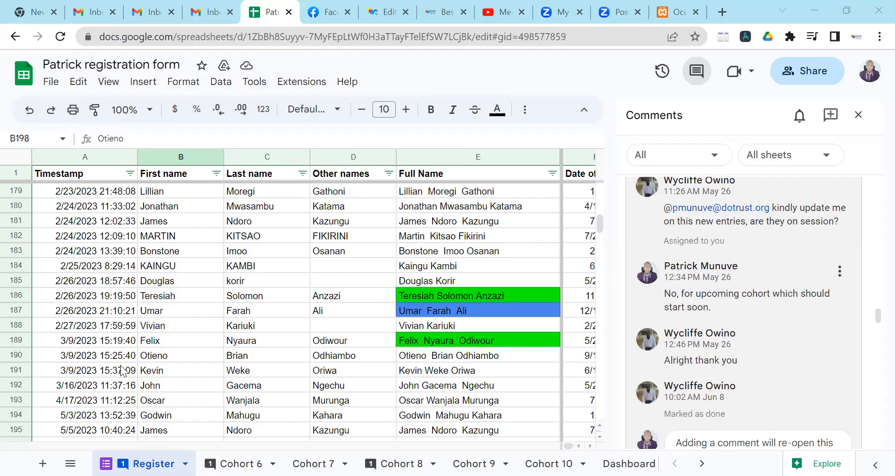
- Search Google in a new tab for "how to add color to fields in excel" and look through the results
click(723, 13)
text(how )
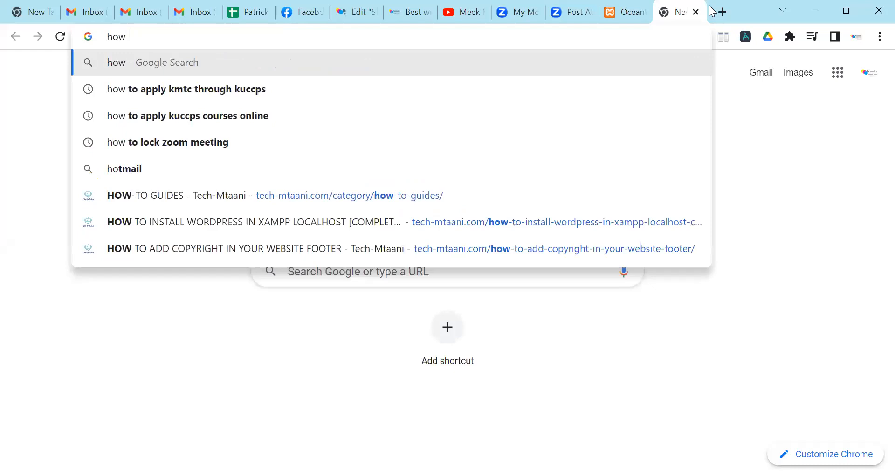
text(to add )
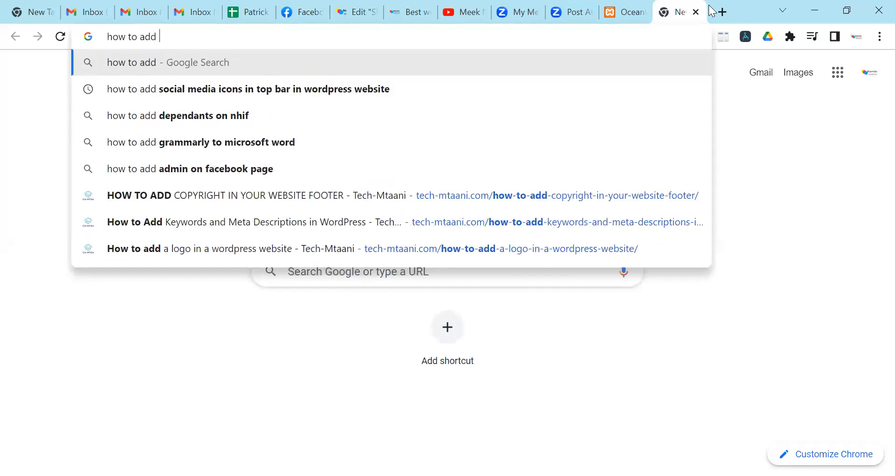
text(color to )
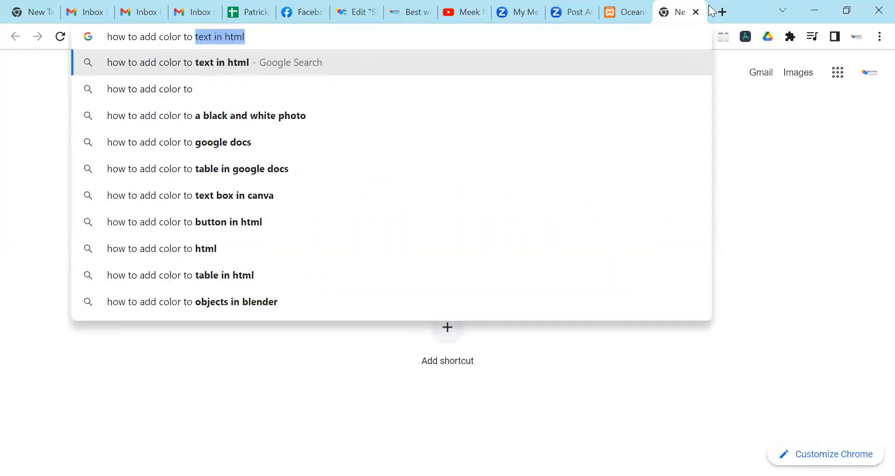
text(fileds)
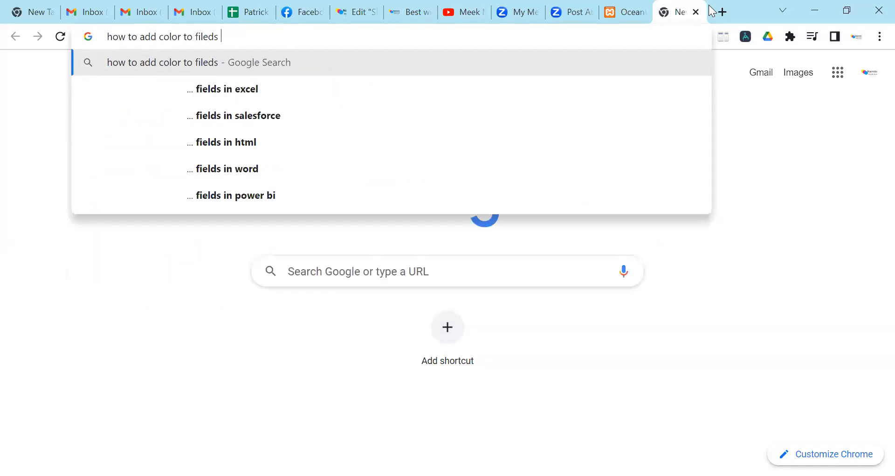
key(Down)
key(Return)
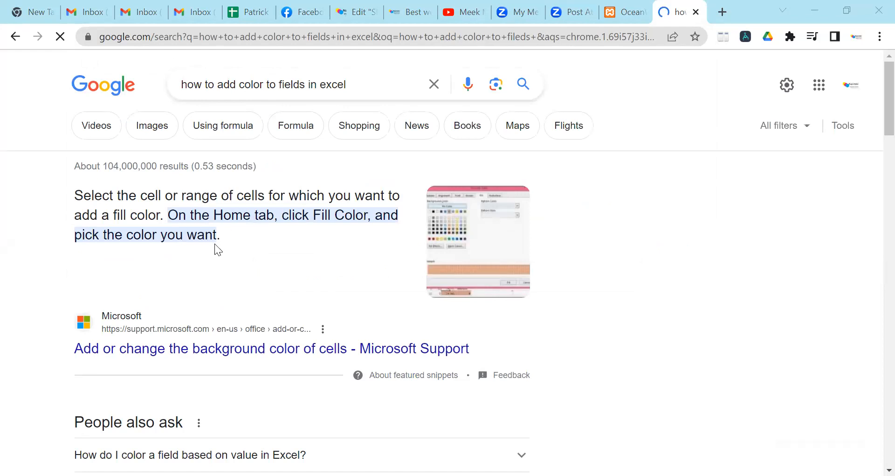
scroll(217, 247, down, 8)
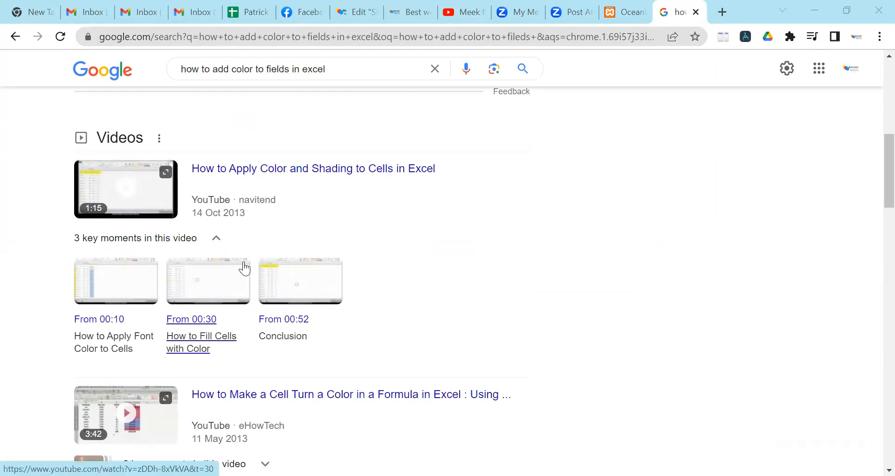
- Play the video "How to Apply Color and Shading to Cells in Excel" from the search results
click(140, 192)
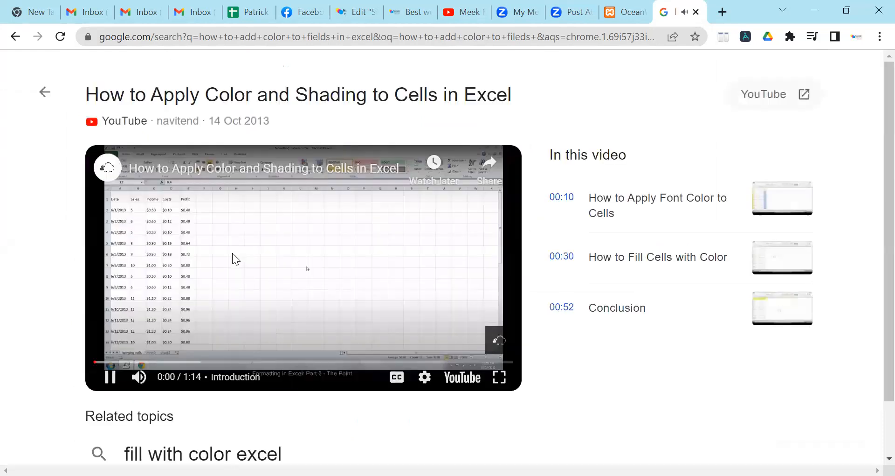
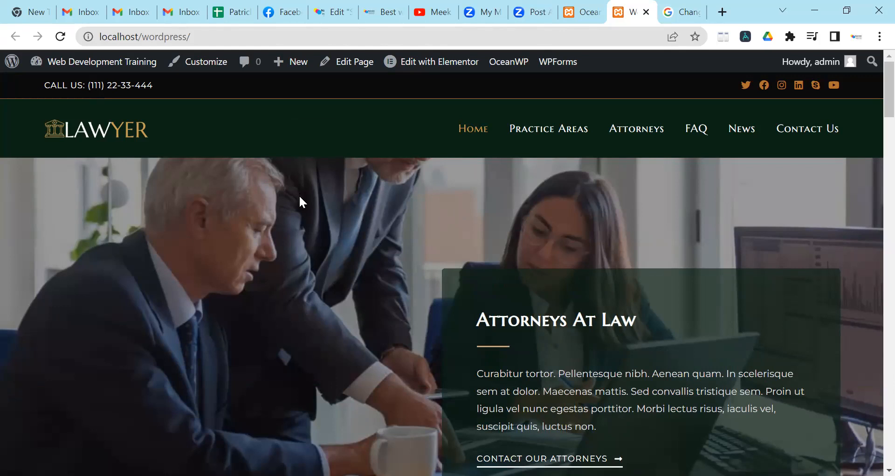
- Examine the imported Lawyer home page's header, hero and Practice Areas sections, along with the admin toolbar options above it
scroll(346, 197, down, 10)
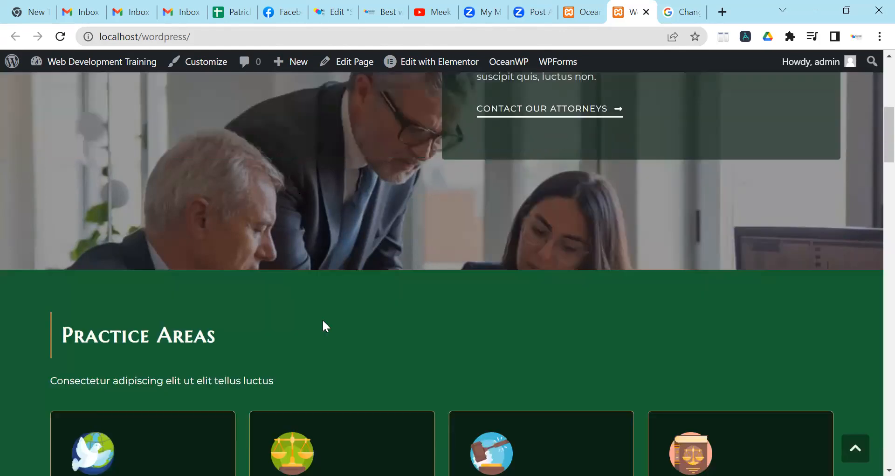
scroll(435, 283, up, 10)
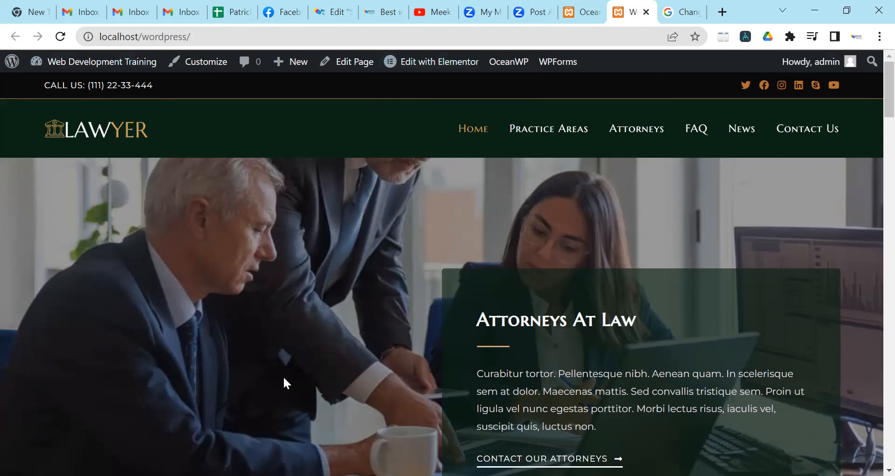
scroll(279, 217, down, 4)
scroll(270, 227, up, 5)
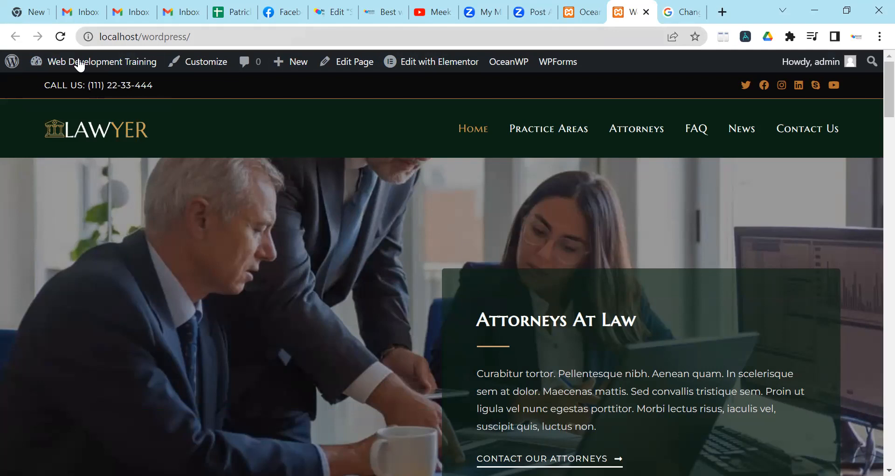
mouse_move(101, 63)
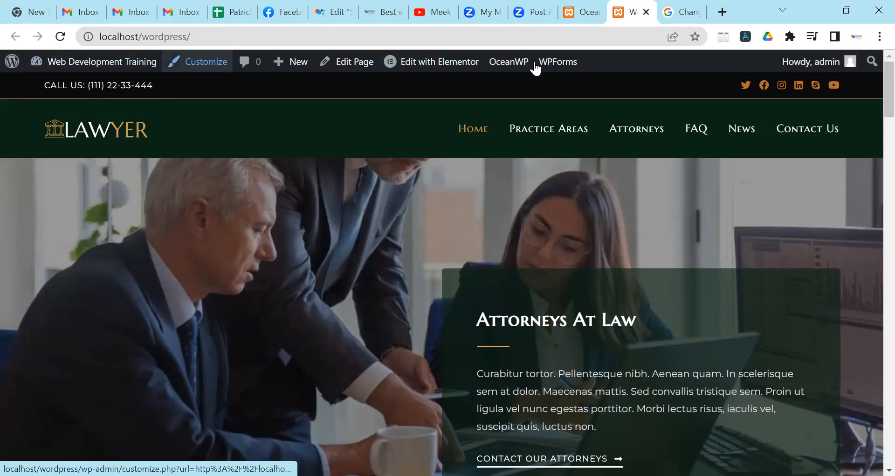
mouse_move(531, 64)
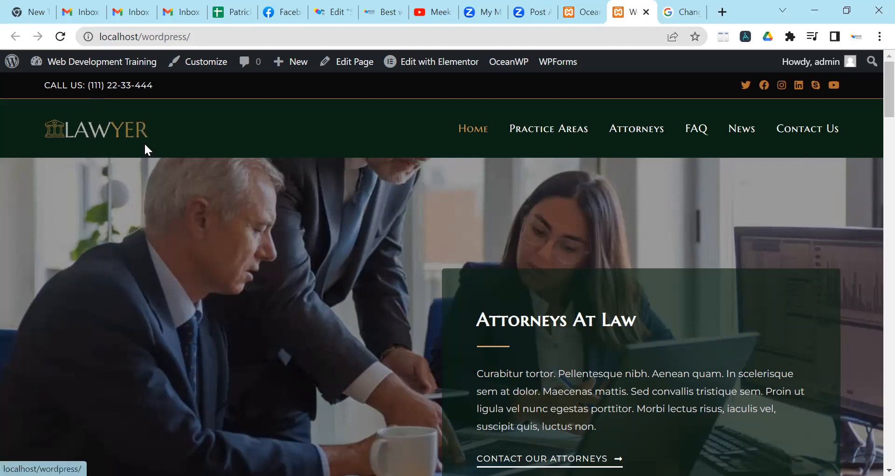
- Review the Lawyer home page from the logo and hero through the attorneys, client testimonials and Sydney map to the footer columns
scroll(240, 154, down, 1)
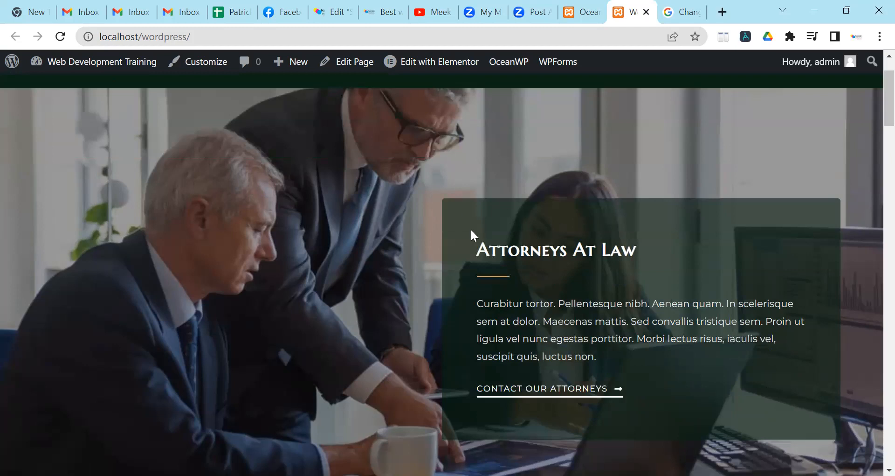
scroll(470, 198, down, 6)
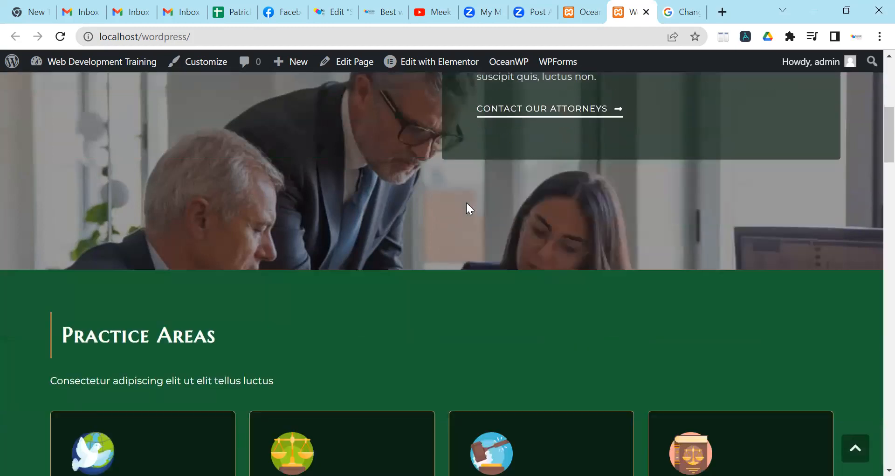
scroll(467, 204, down, 15)
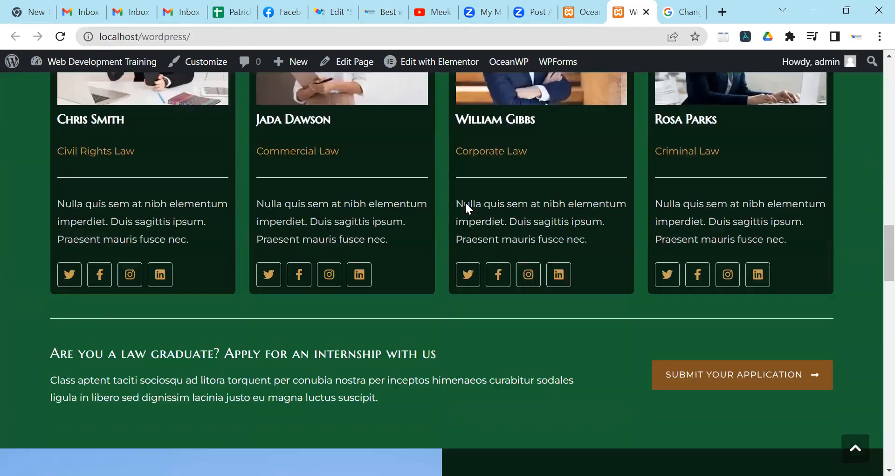
scroll(468, 209, down, 6)
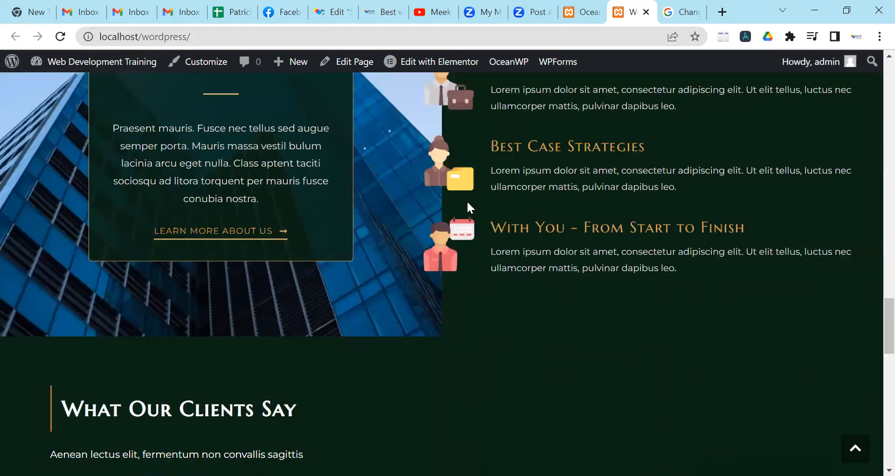
scroll(468, 205, down, 8)
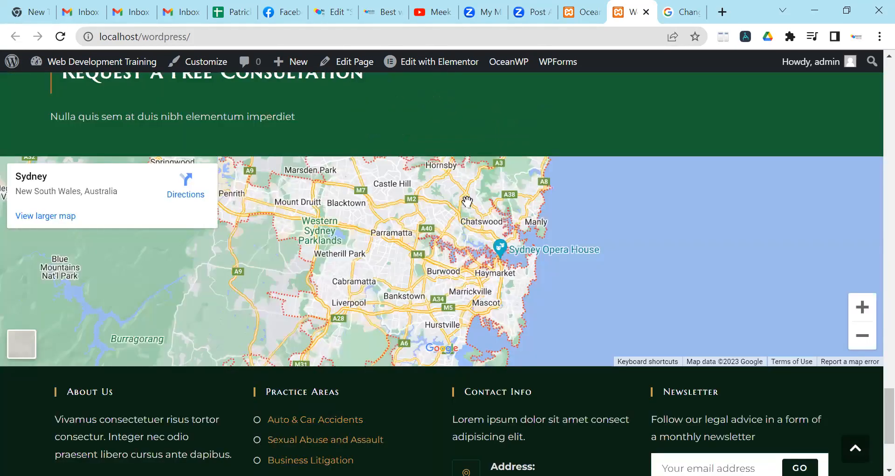
scroll(467, 205, down, 2)
scroll(467, 205, up, 10)
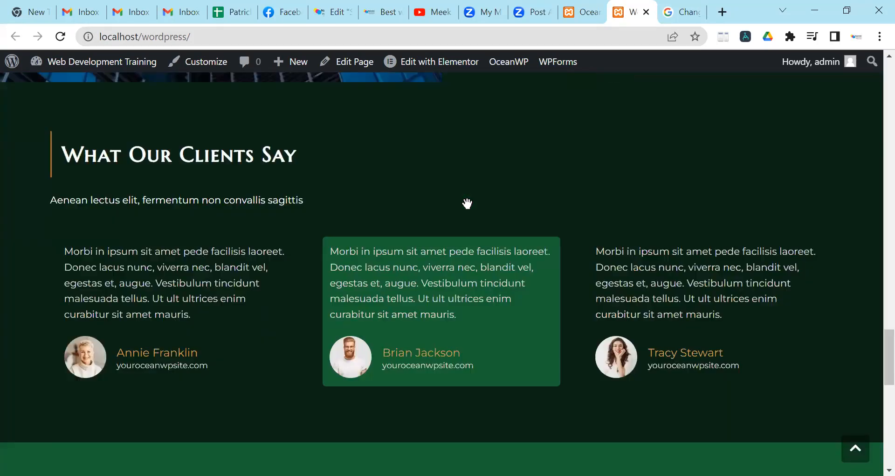
scroll(464, 207, down, 7)
scroll(385, 216, up, 8)
scroll(383, 214, down, 11)
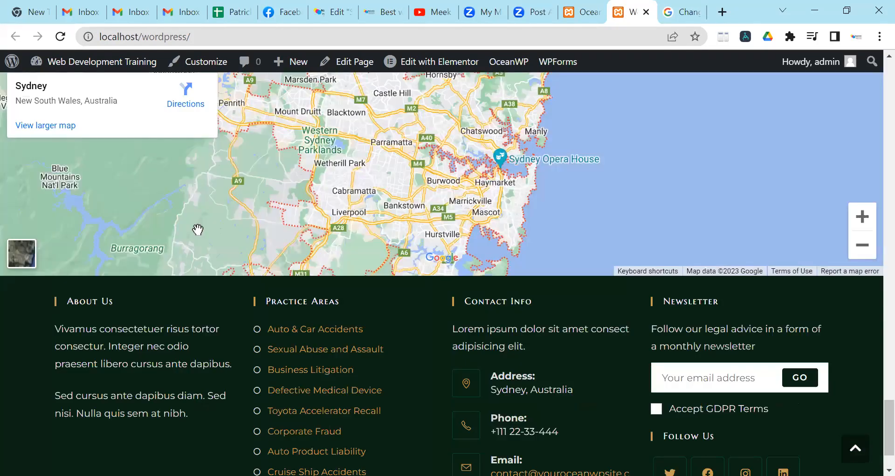
scroll(168, 292, down, 2)
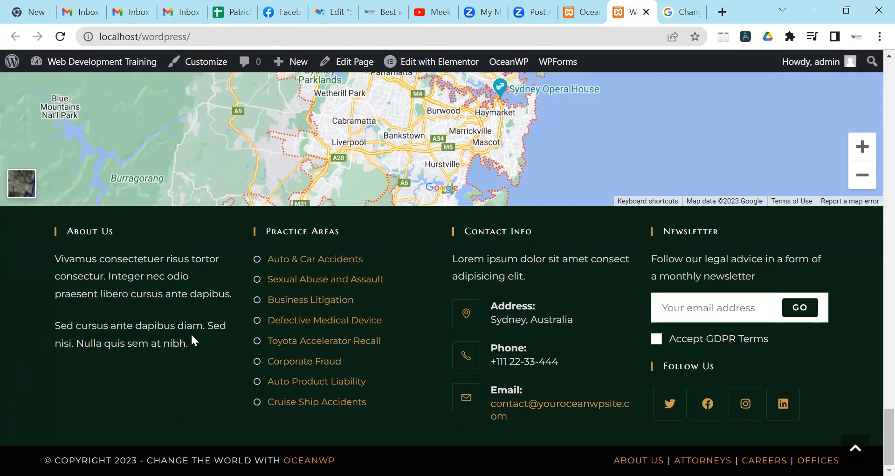
scroll(176, 289, up, 10)
scroll(175, 286, up, 15)
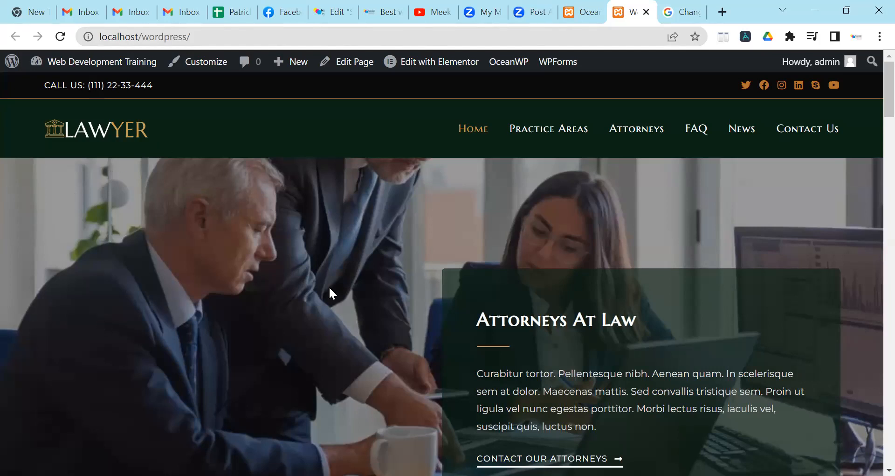
- Go through the full home page again, comparing its section layout, internship call-out, legal services block, consultation area and footer with the header
scroll(329, 289, down, 10)
scroll(330, 288, down, 20)
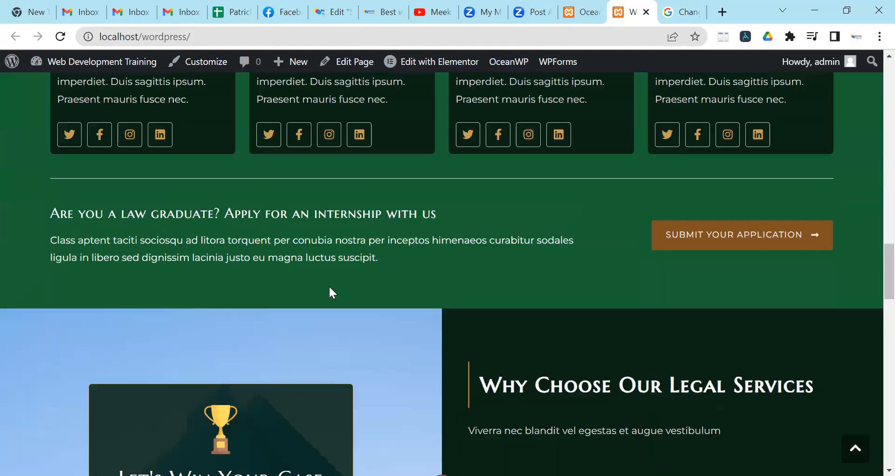
scroll(329, 292, down, 8)
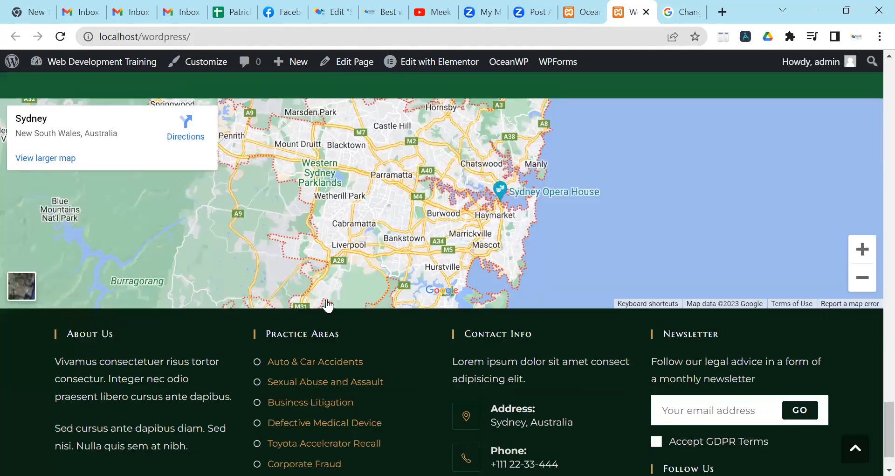
scroll(318, 313, up, 5)
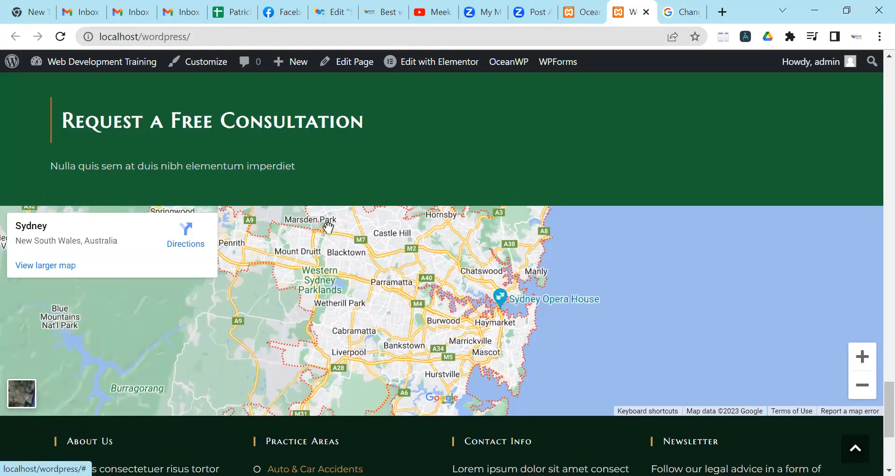
scroll(329, 227, up, 12)
scroll(329, 228, up, 15)
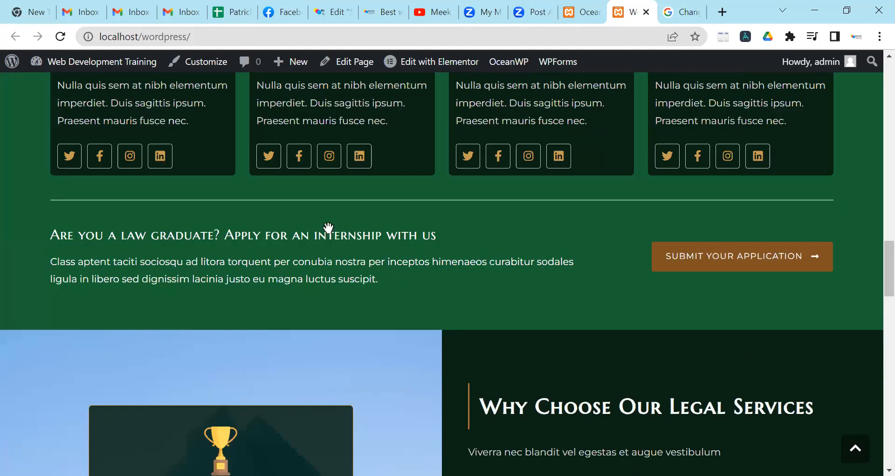
scroll(328, 228, up, 10)
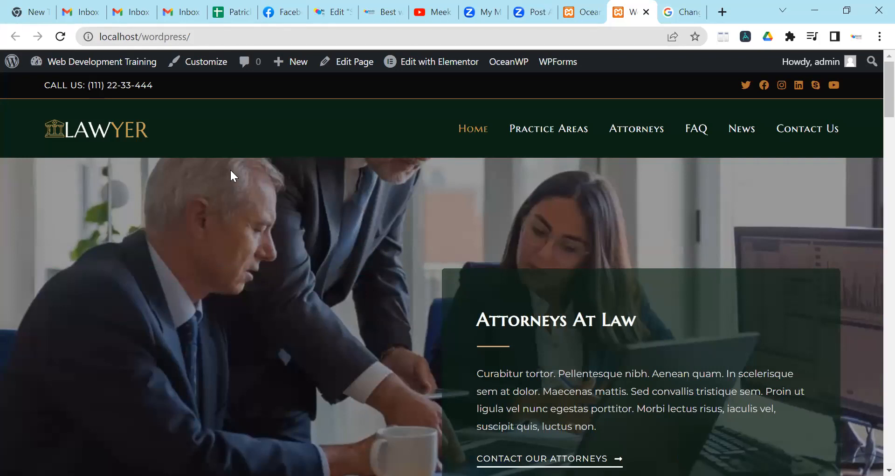
scroll(285, 293, down, 8)
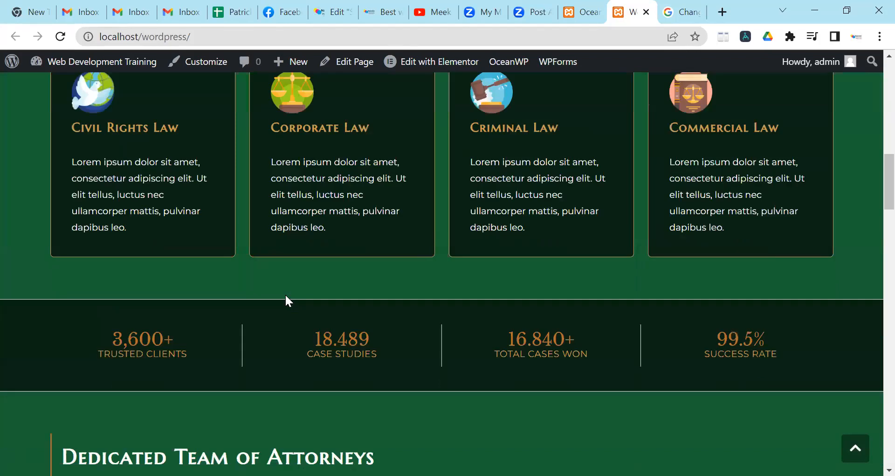
scroll(285, 300, down, 10)
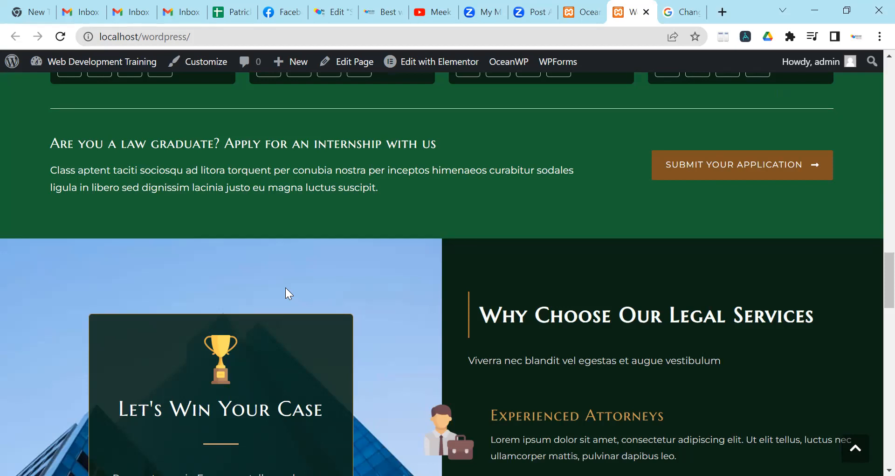
scroll(357, 385, up, 15)
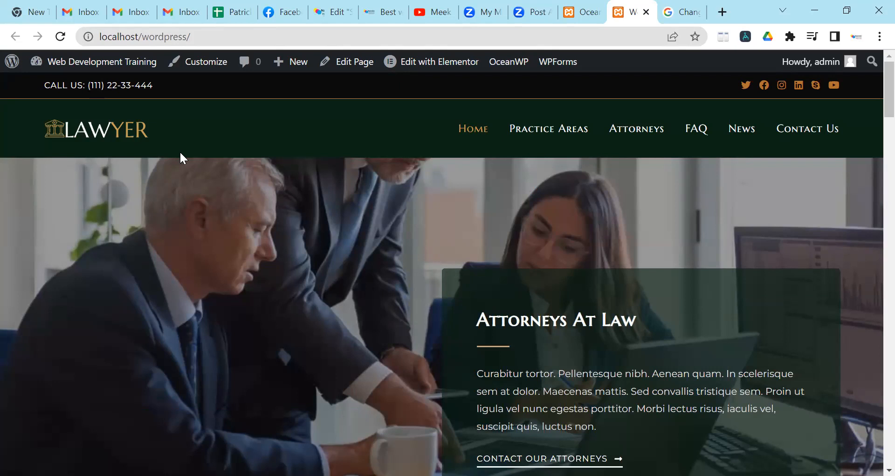
scroll(231, 253, down, 4)
scroll(247, 252, up, 5)
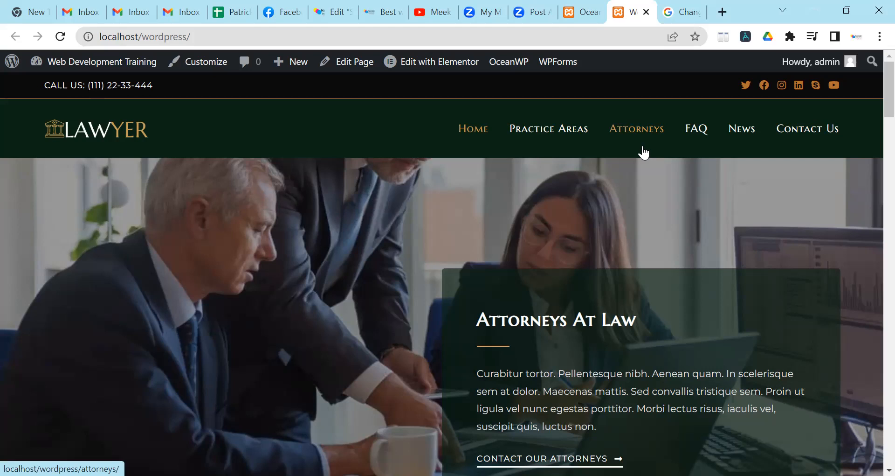
scroll(579, 192, down, 15)
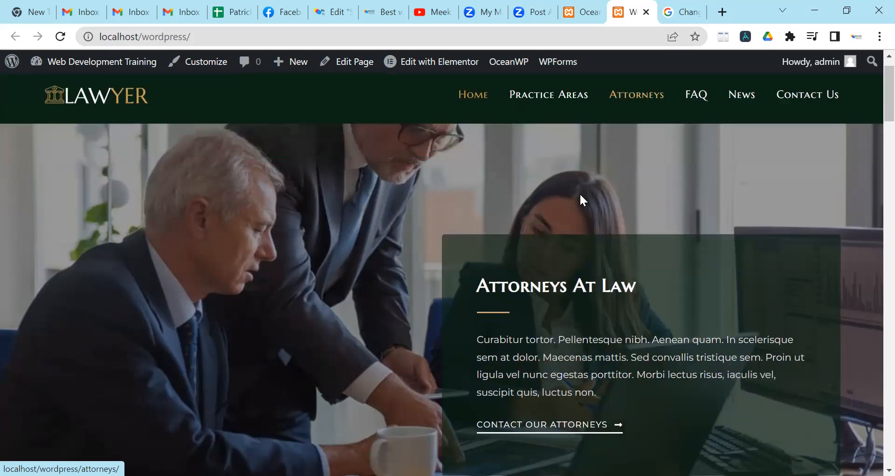
scroll(575, 197, down, 15)
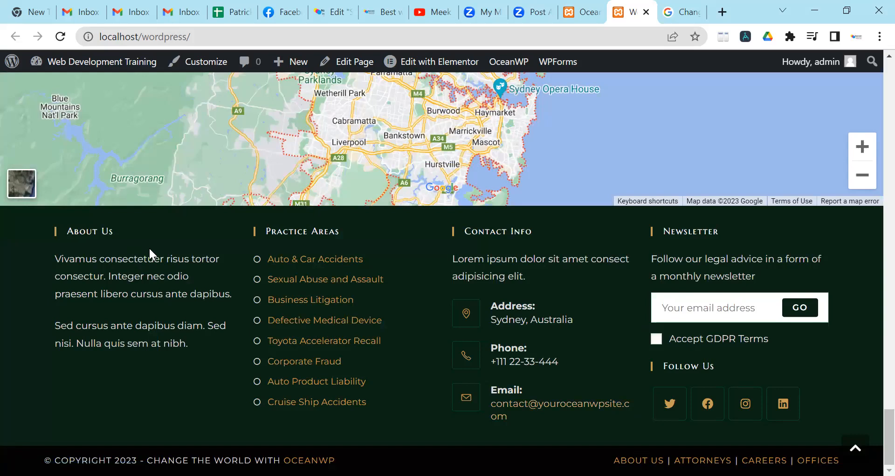
scroll(241, 260, up, 20)
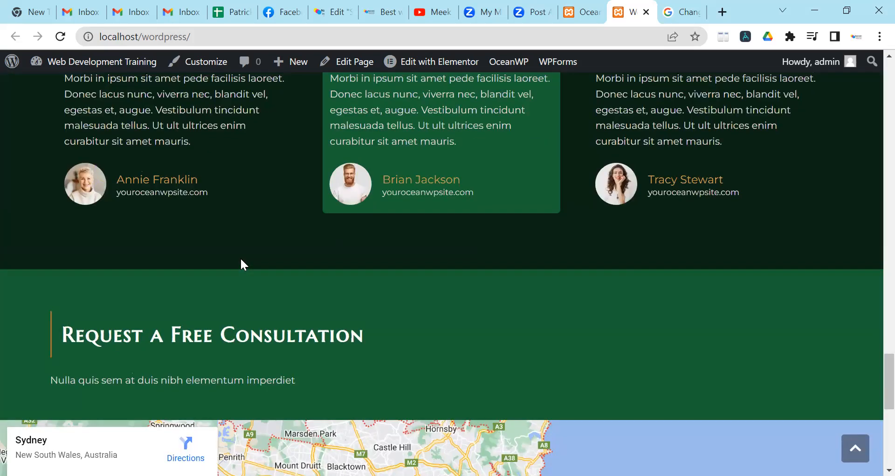
scroll(241, 261, up, 15)
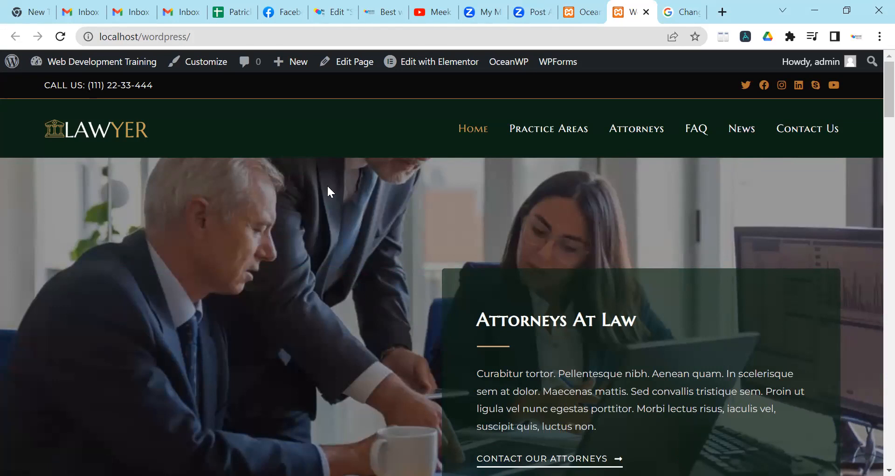
- Open the site's admin dashboard and bring up the list of all pages, checking the imported entries from Attorneys to WPForms Preview
mouse_move(88, 62)
click(71, 89)
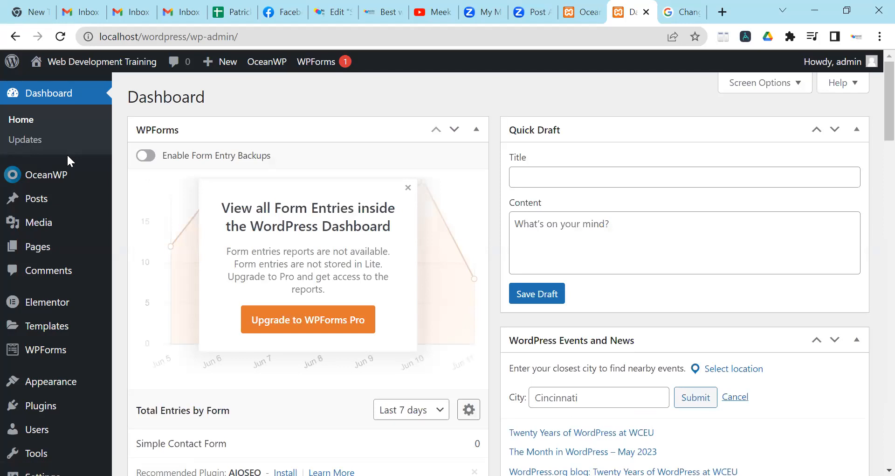
mouse_move(38, 256)
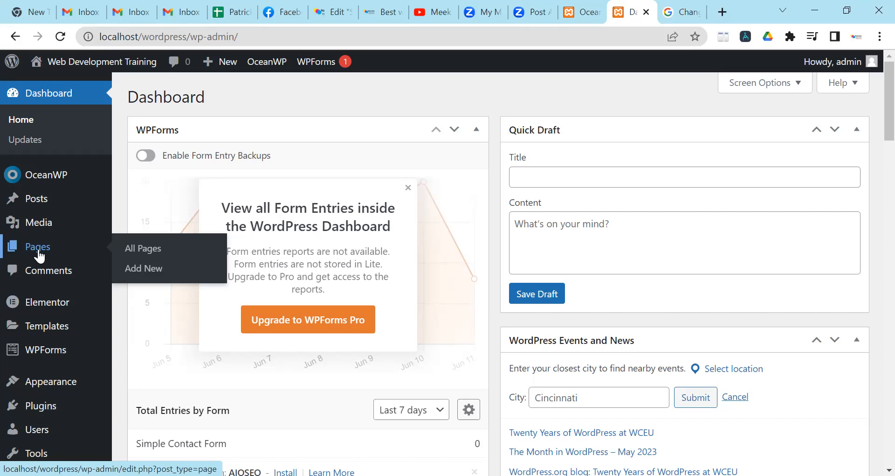
click(40, 255)
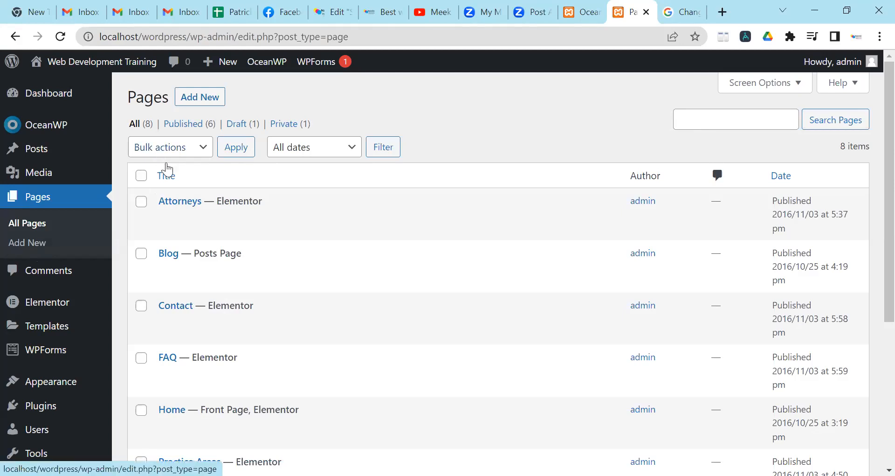
scroll(209, 235, down, 5)
scroll(208, 235, up, 5)
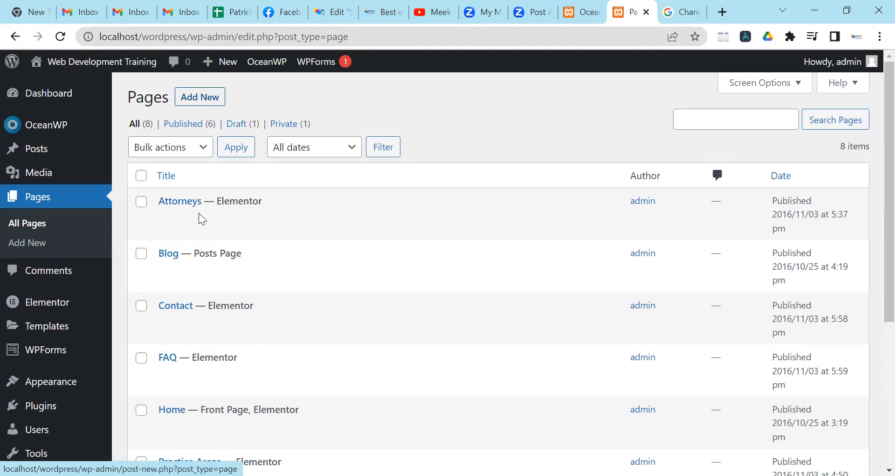
scroll(280, 222, down, 4)
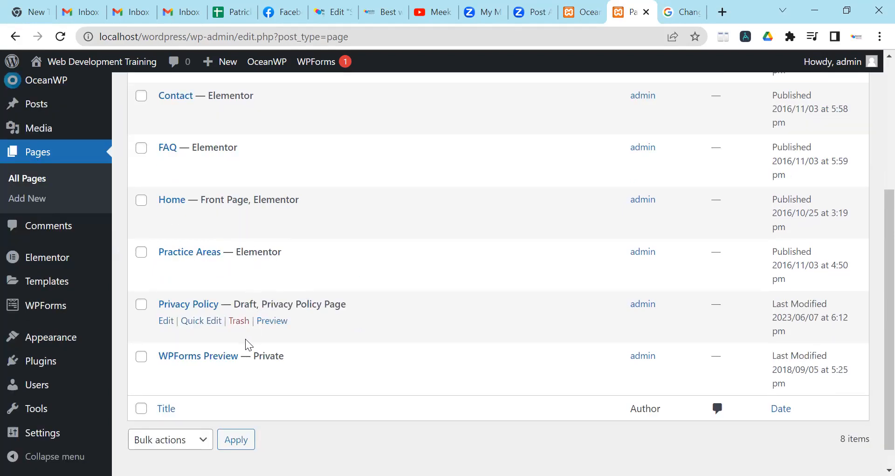
scroll(246, 343, up, 5)
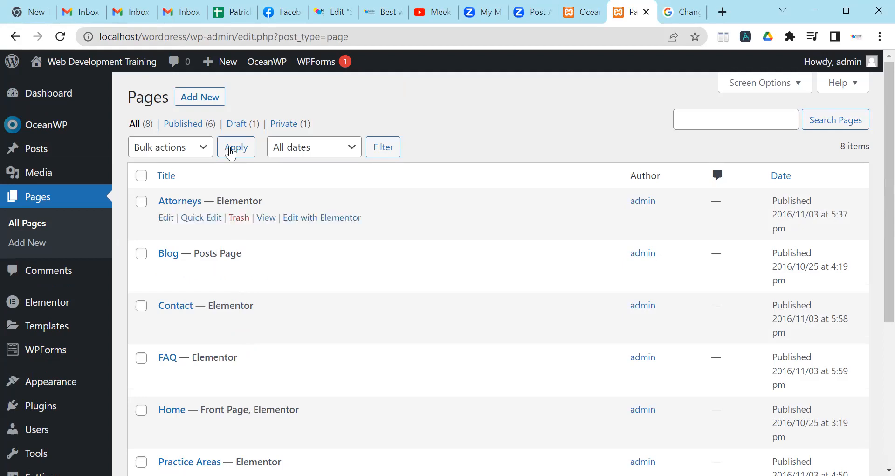
- Create a new page titled Services and publish it with public visibility
key(Return)
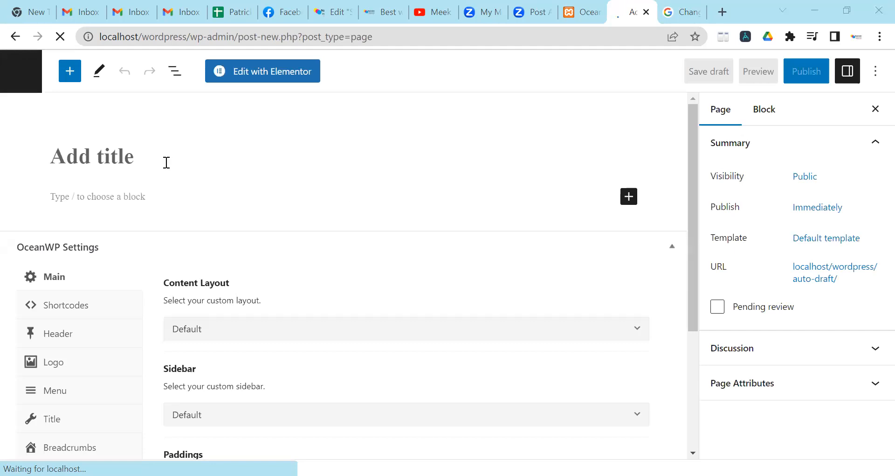
text(Ser)
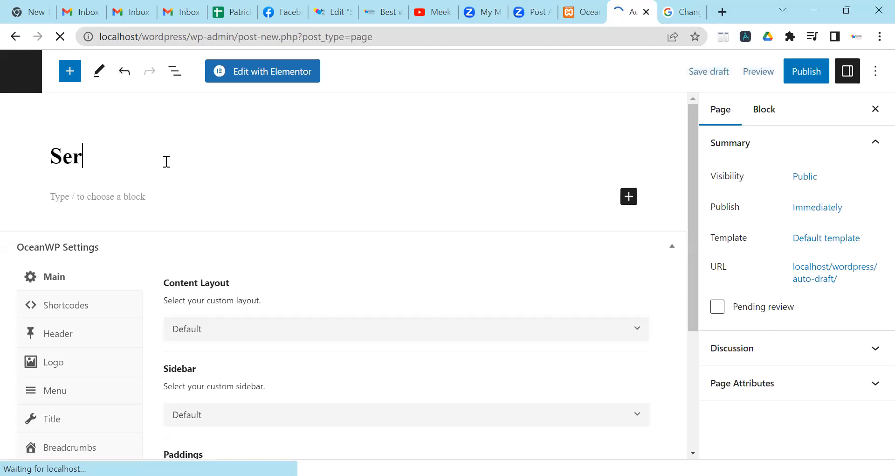
text(vices)
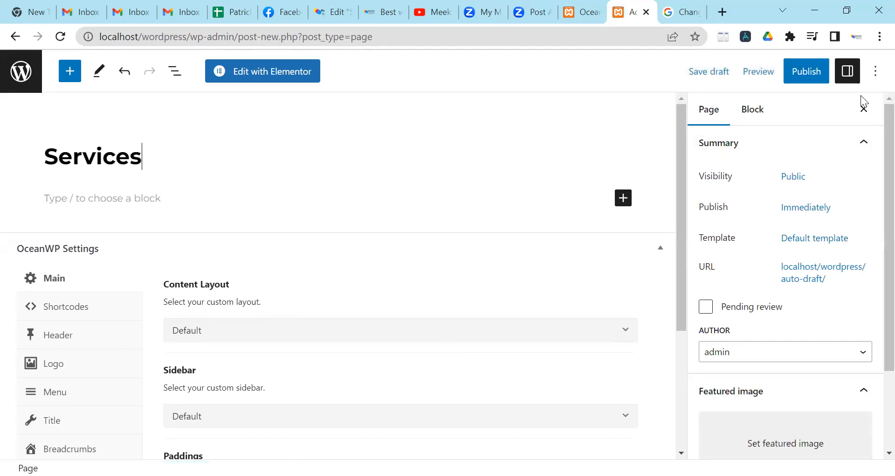
click(807, 74)
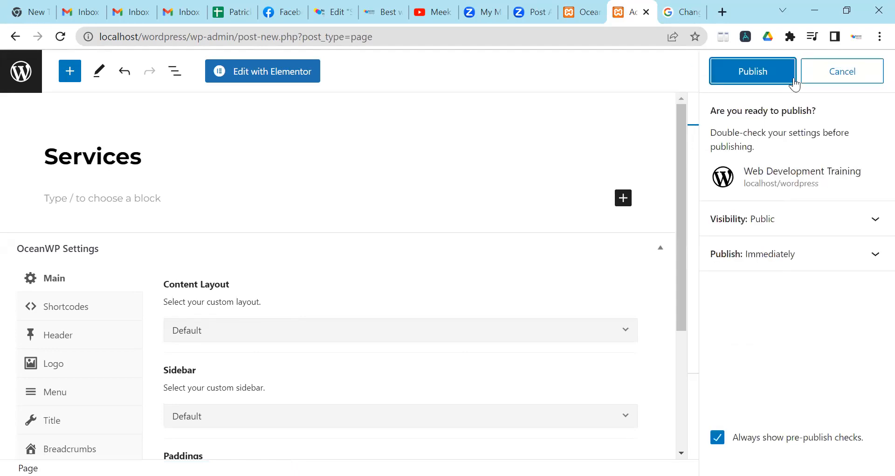
click(763, 75)
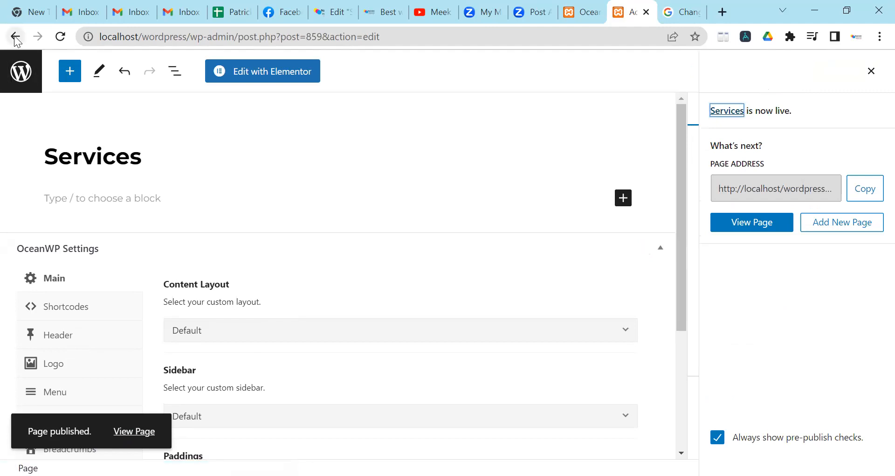
- Add another new page titled Portfolio and publish it
click(834, 230)
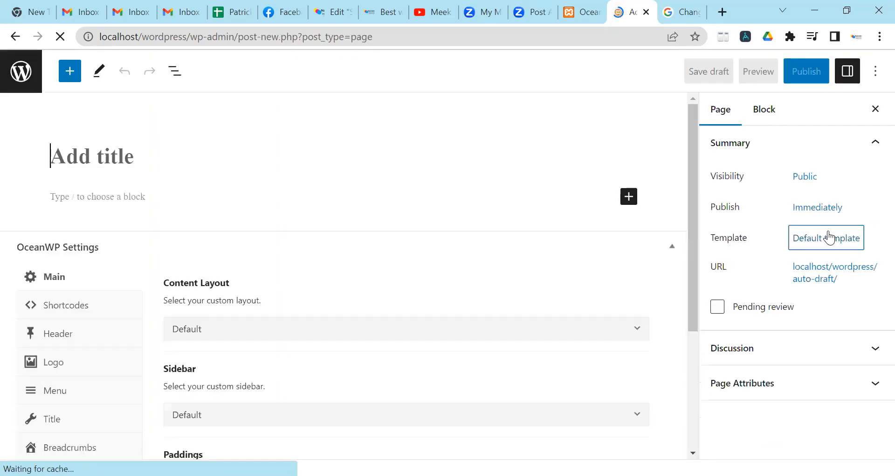
text(Por)
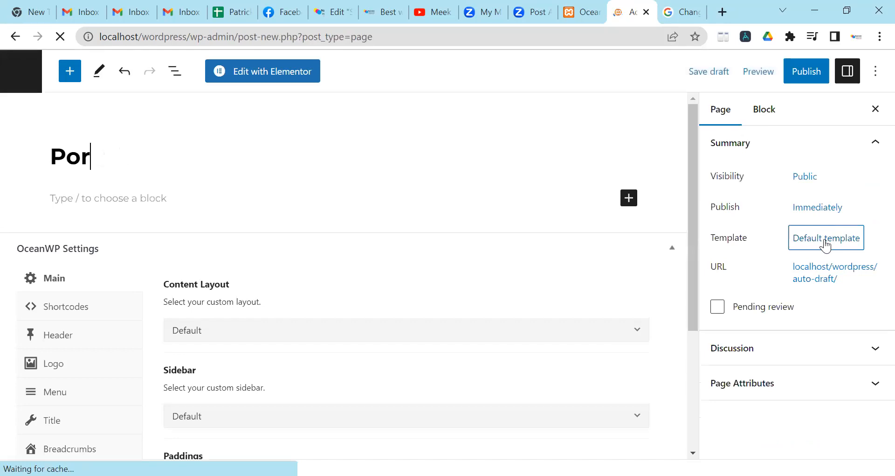
text(tfolio)
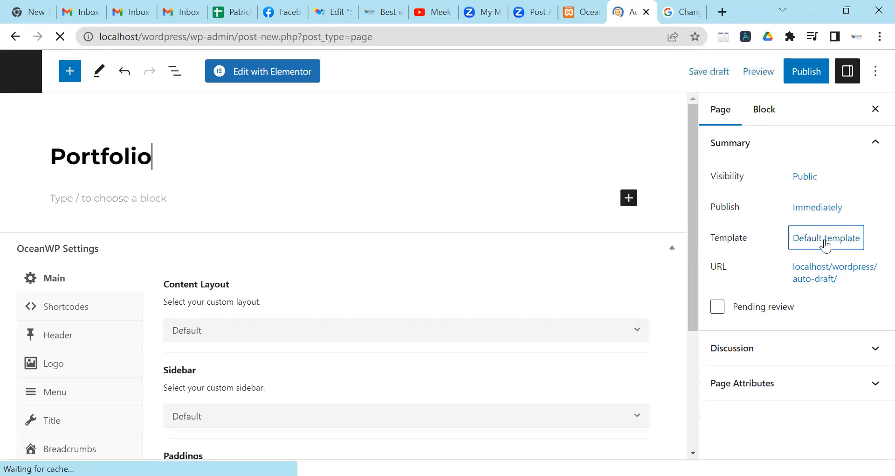
click(813, 77)
click(767, 73)
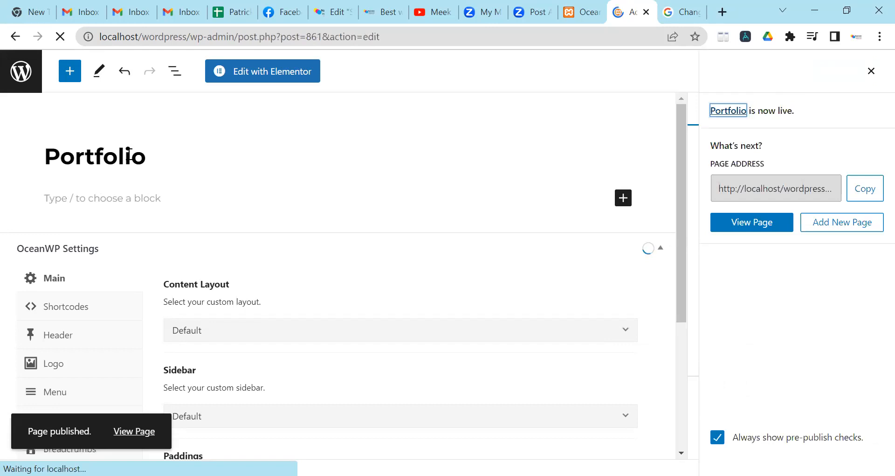
- Return to the list of all pages, refresh it and check the entries for Portfolio and Services
click(11, 42)
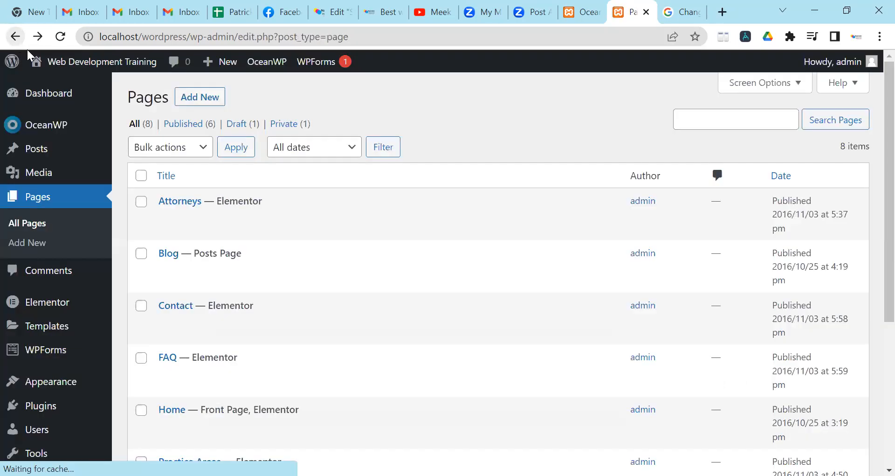
click(61, 36)
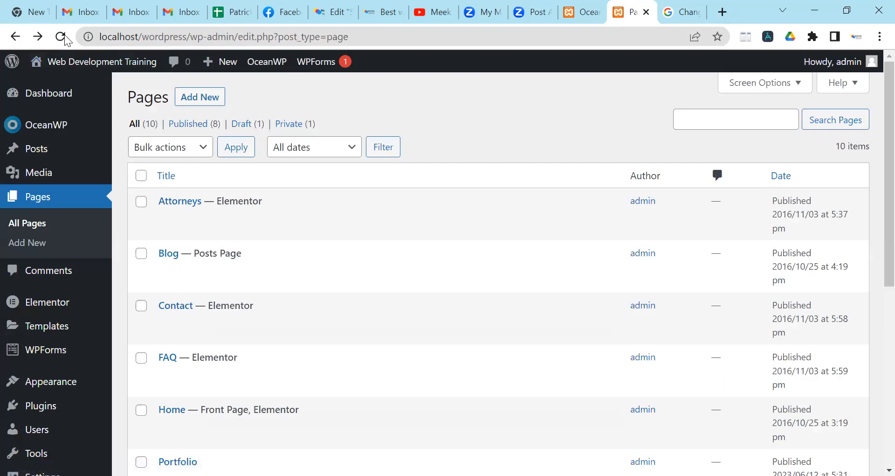
scroll(303, 255, down, 6)
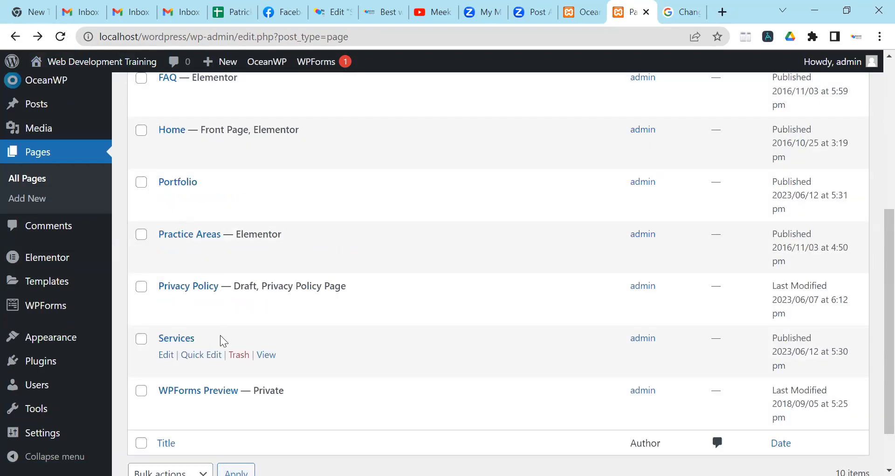
scroll(220, 334, up, 4)
scroll(220, 335, up, 2)
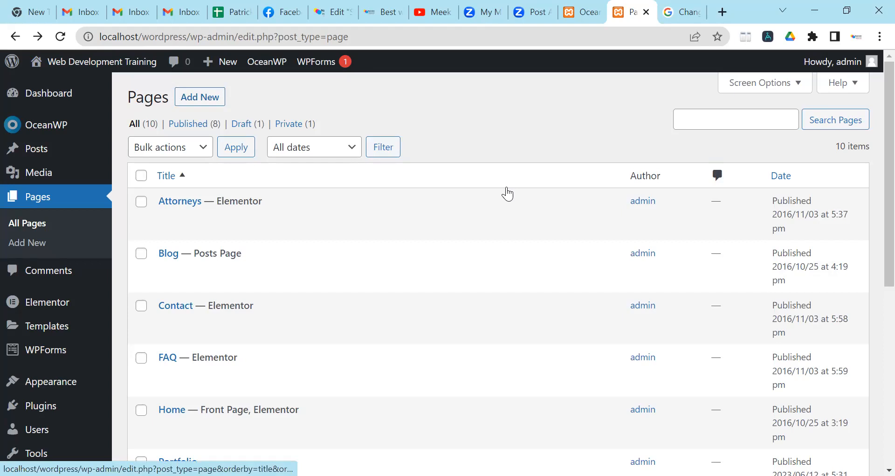
- Move the Privacy Policy draft page to the trash and delete it permanently from there
scroll(466, 233, down, 6)
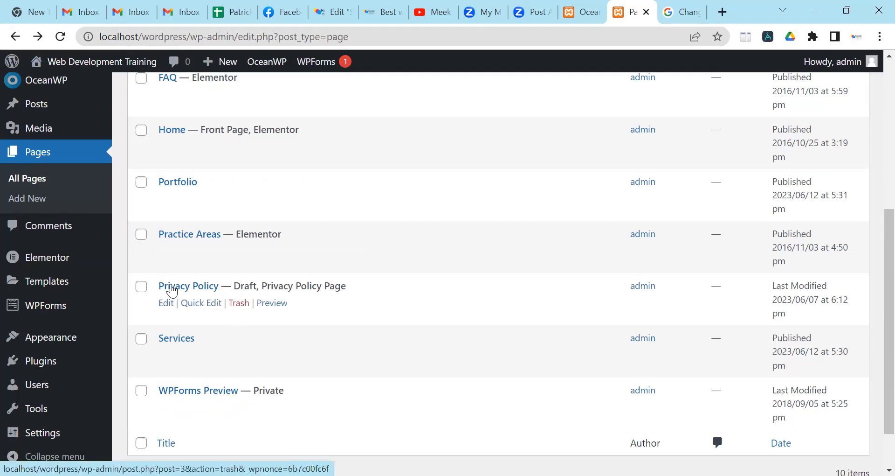
click(237, 306)
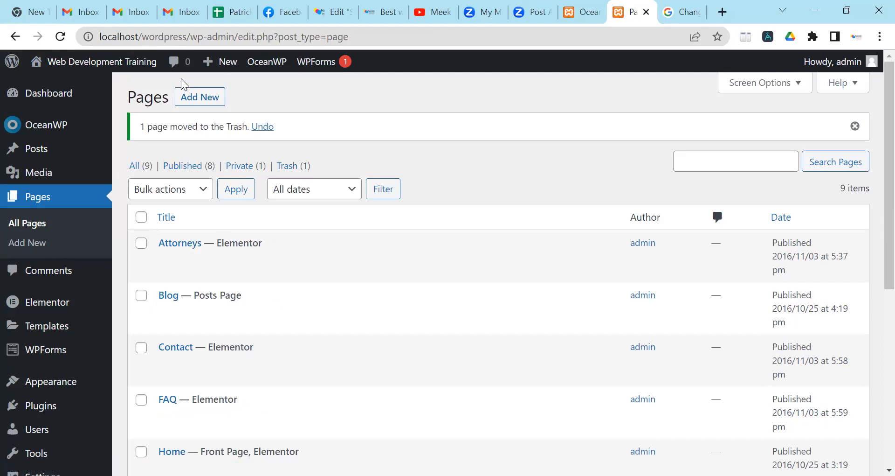
click(291, 172)
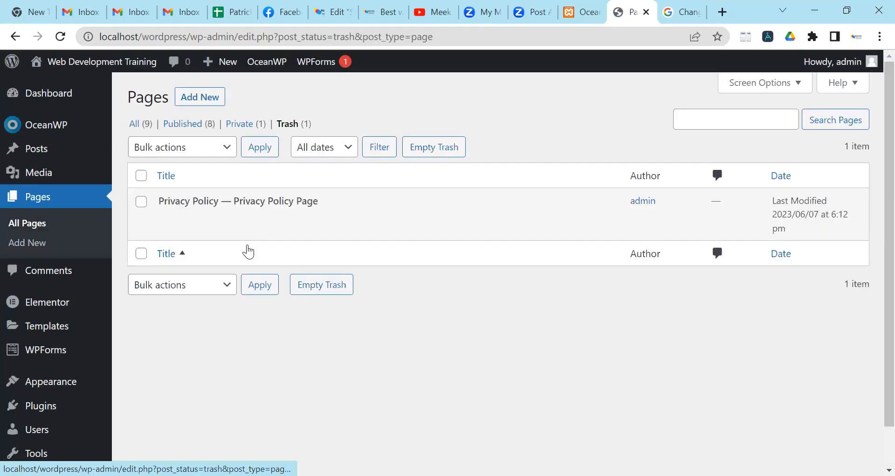
mouse_move(177, 210)
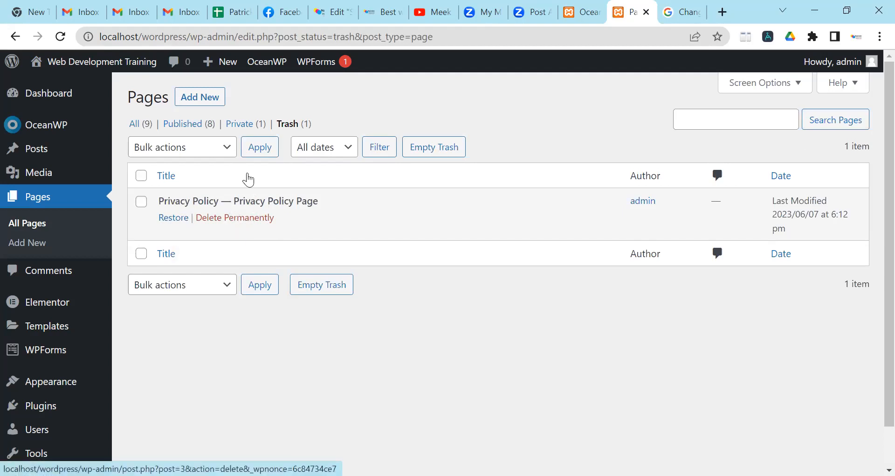
click(246, 219)
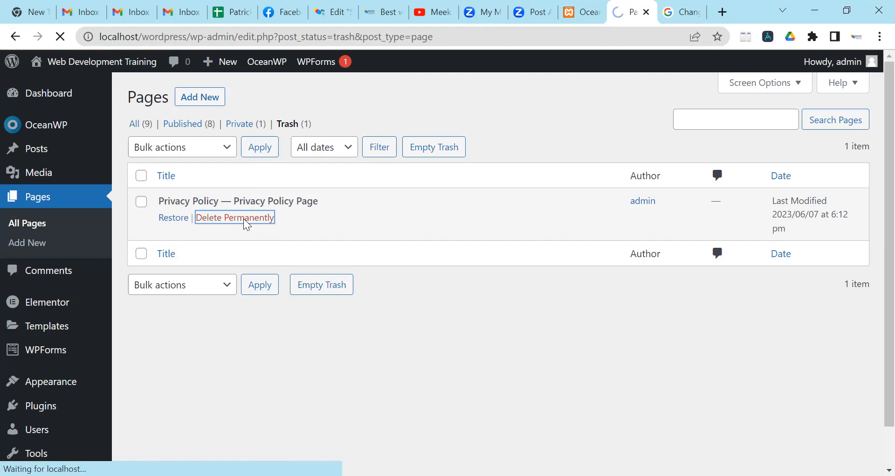
- Trash the private WPForms Preview page from the full page list and delete it permanently
click(140, 171)
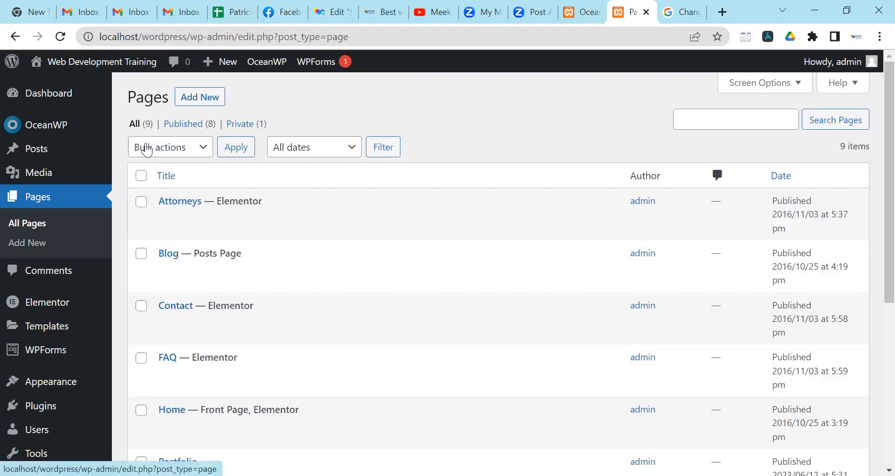
scroll(220, 248, down, 5)
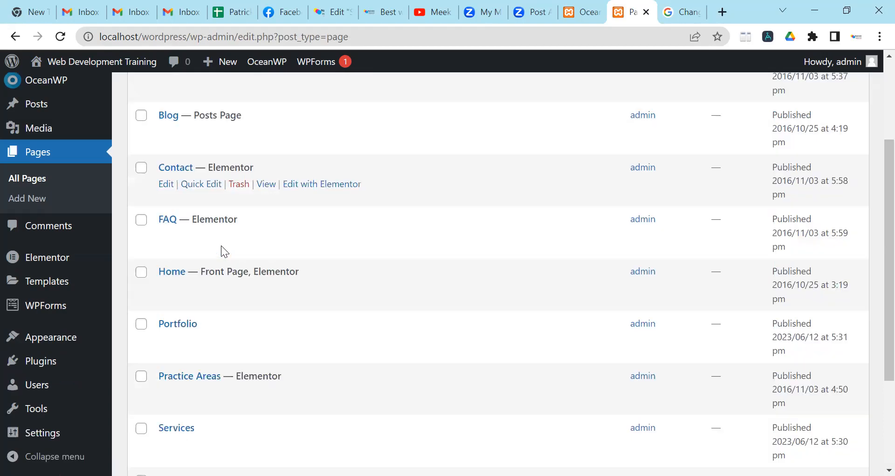
scroll(221, 245, down, 1)
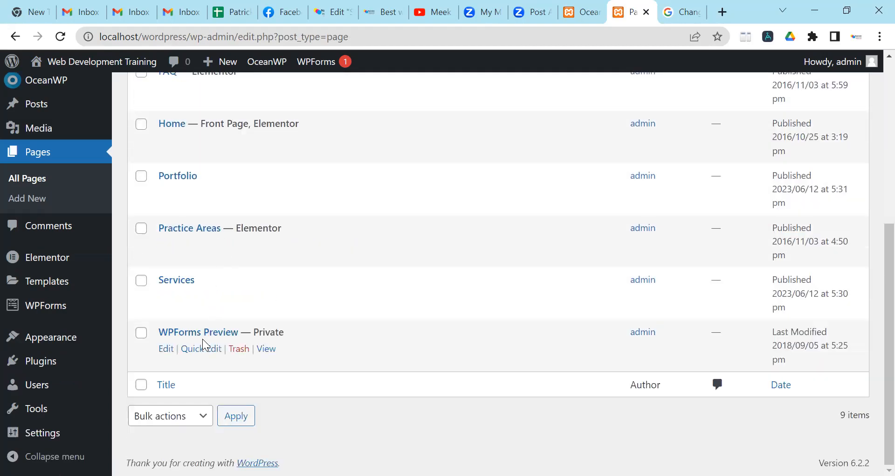
click(242, 351)
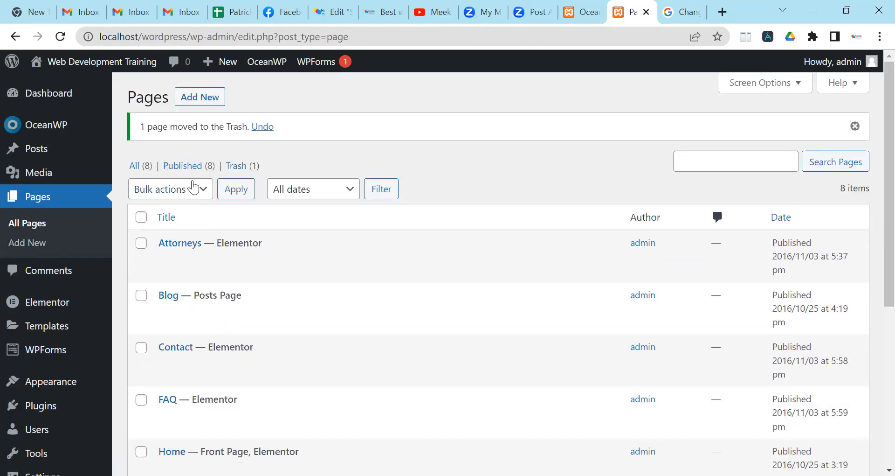
click(241, 168)
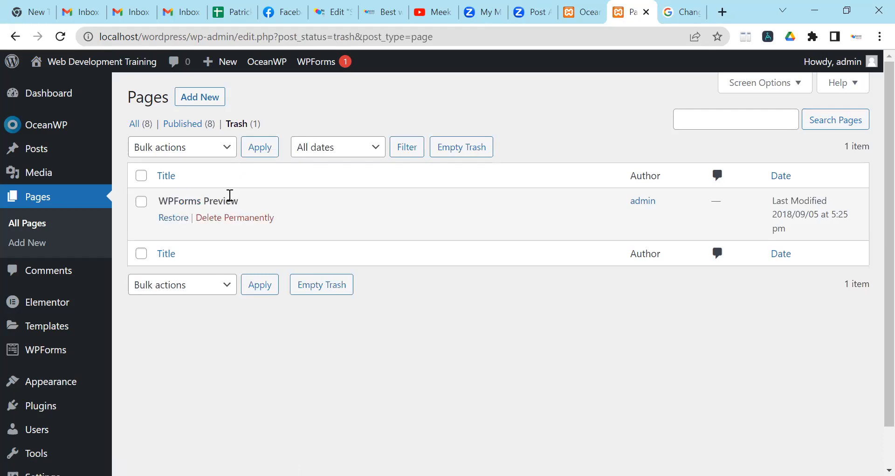
click(227, 219)
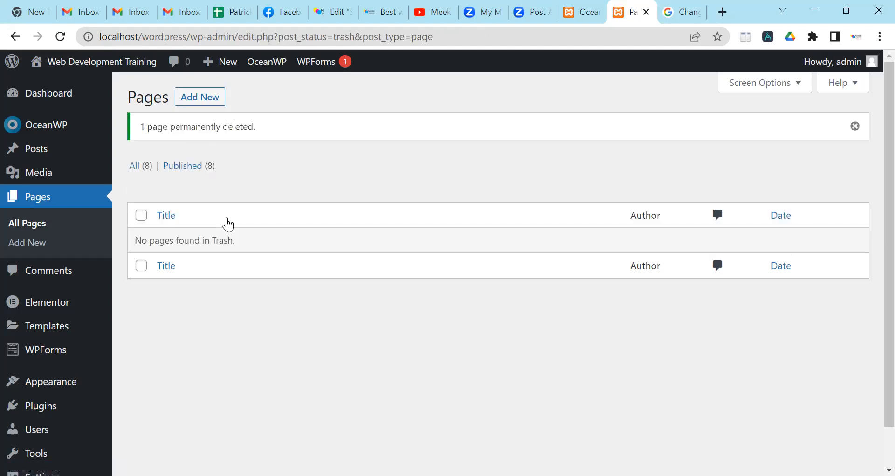
- Review the full list of remaining pages from Attorneys to Services and compare it with the navigation in the live home page's header
click(147, 170)
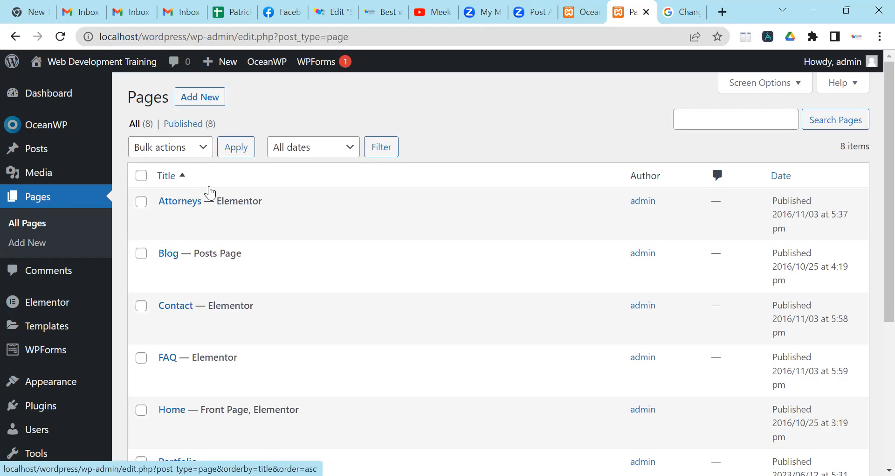
mouse_move(212, 196)
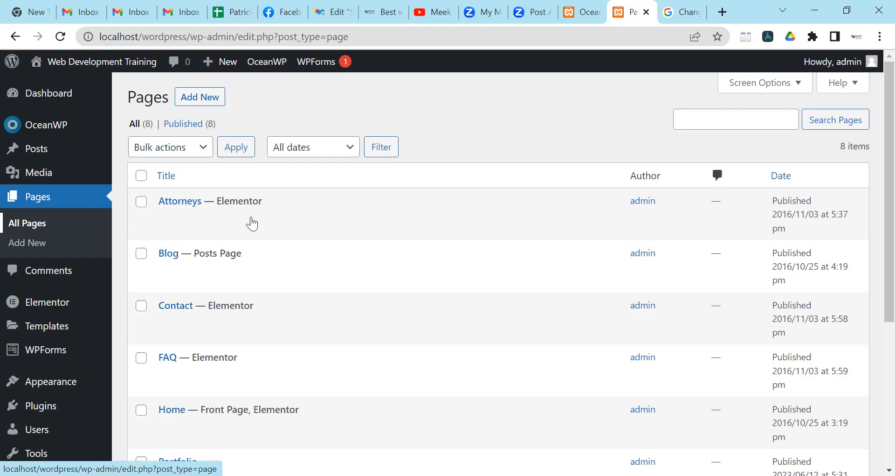
scroll(251, 224, down, 5)
scroll(246, 330, up, 5)
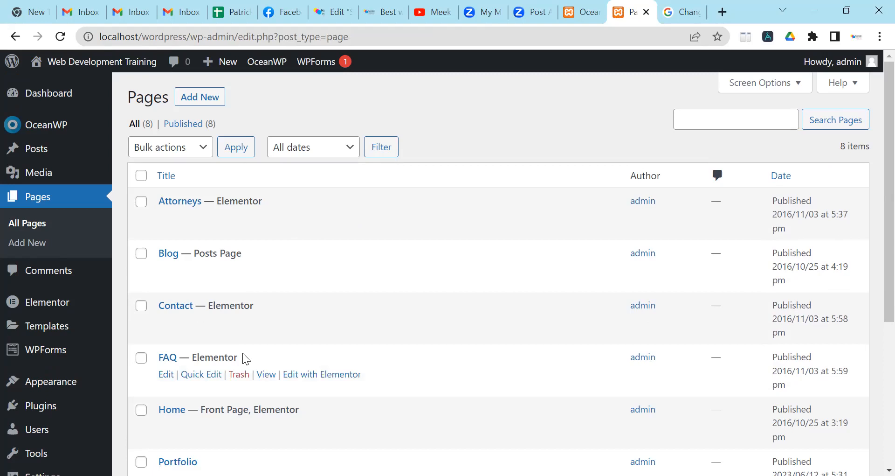
mouse_move(267, 224)
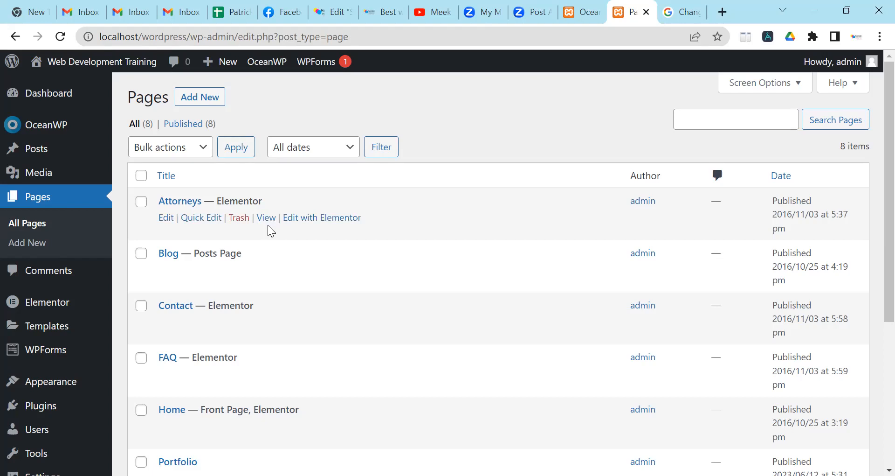
scroll(268, 225, down, 3)
scroll(269, 228, up, 3)
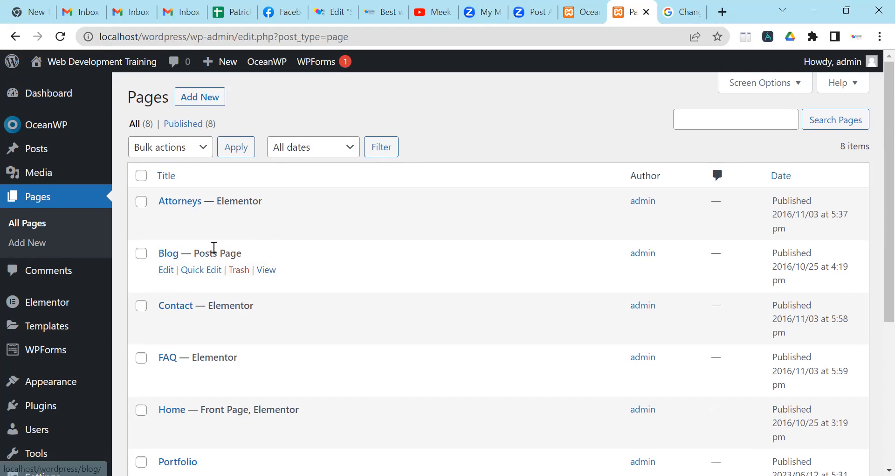
scroll(211, 251, down, 5)
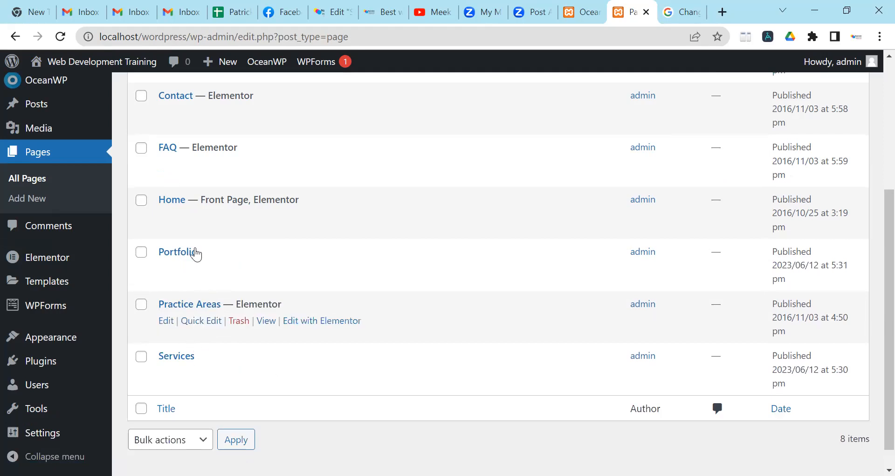
click(88, 69)
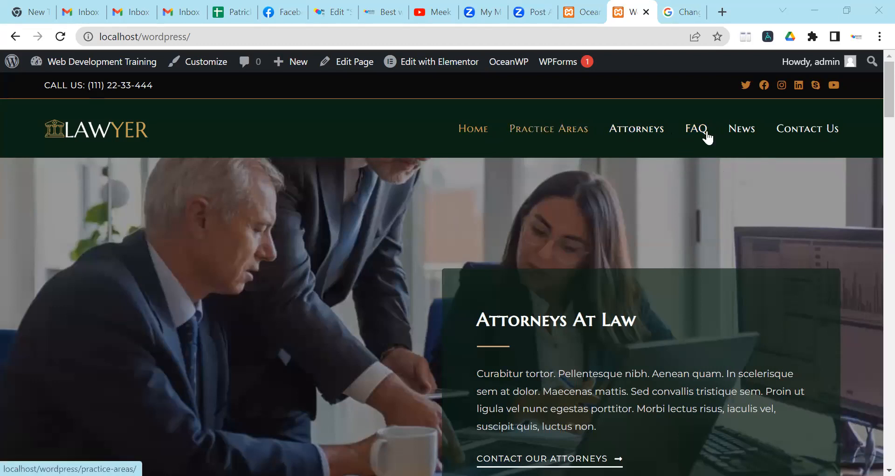
click(16, 34)
- Open the site's menu editor from the appearance settings and load Main Menu (Main) for editing
scroll(447, 228, up, 5)
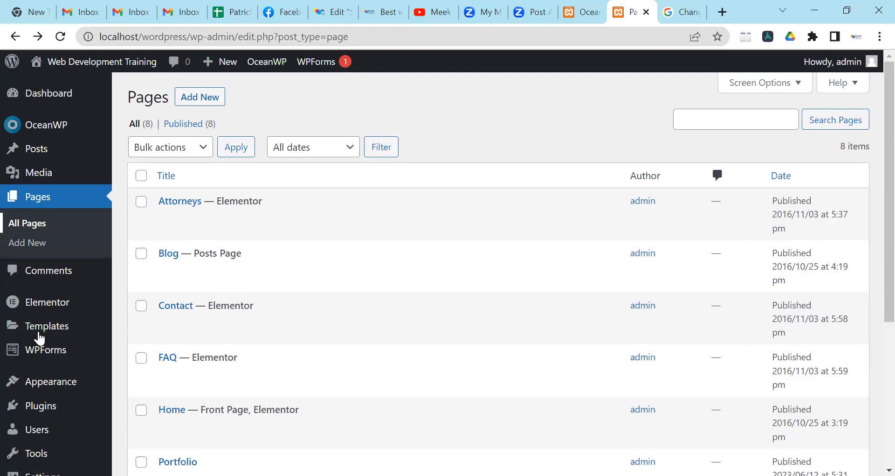
scroll(101, 352, down, 1)
mouse_move(100, 353)
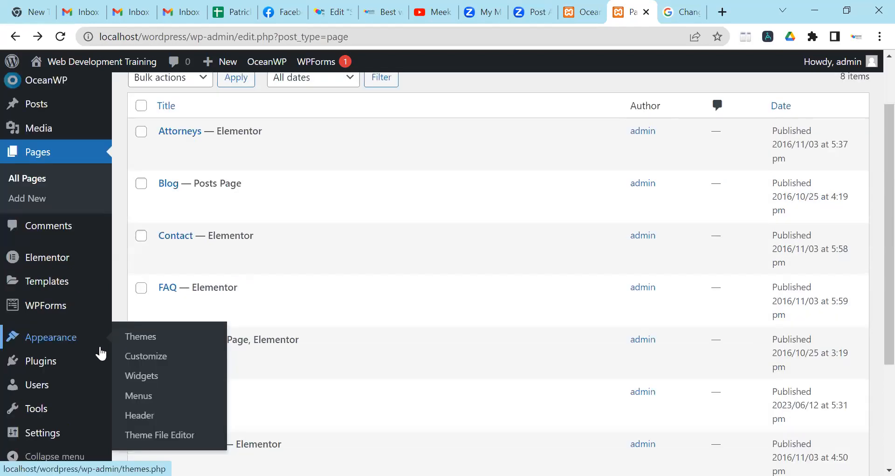
click(144, 402)
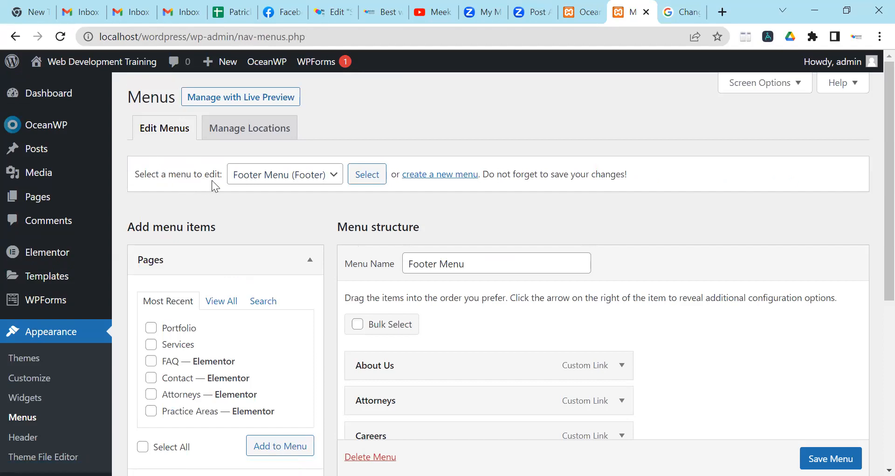
click(247, 176)
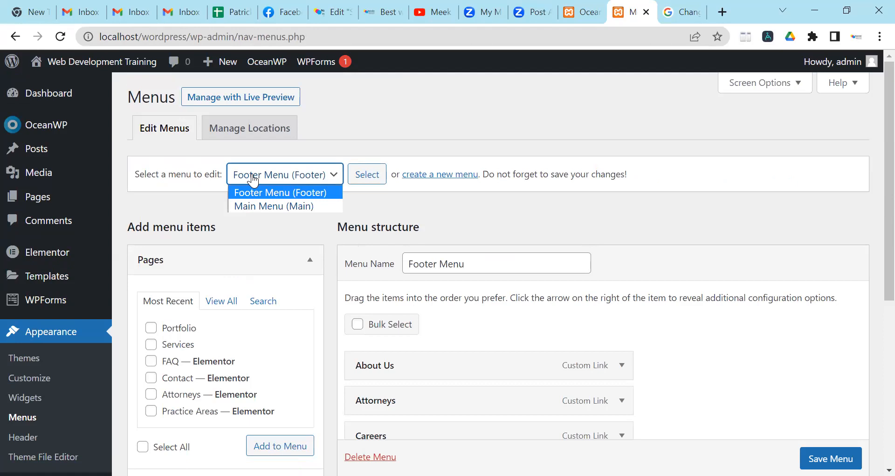
click(267, 208)
click(375, 181)
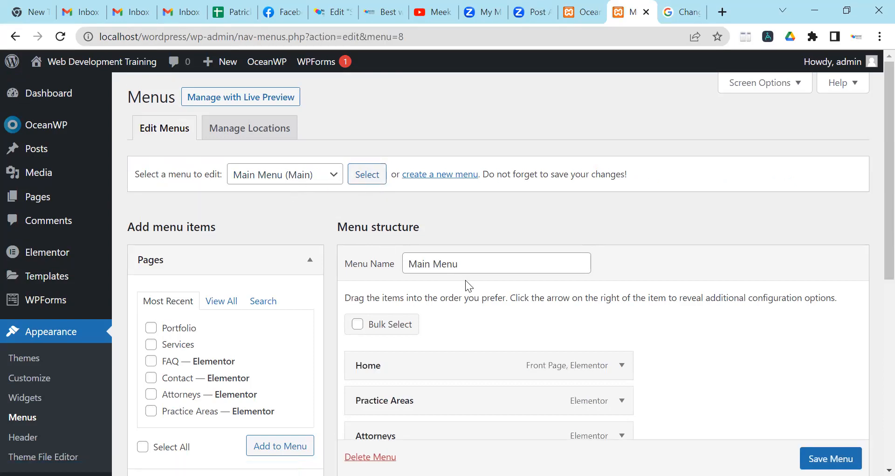
- Open the live site in the other browser tab, place it after the menu editor, and compare its header navigation with the Main Menu items
scroll(465, 279, down, 3)
scroll(374, 201, down, 2)
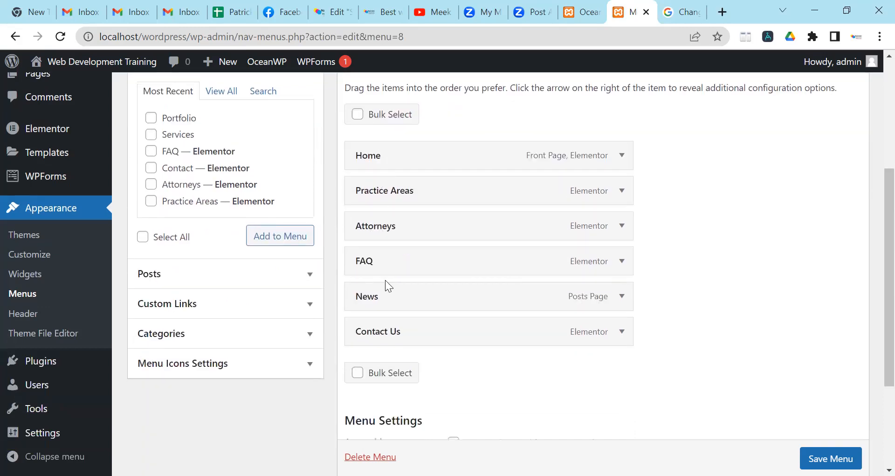
click(581, 12)
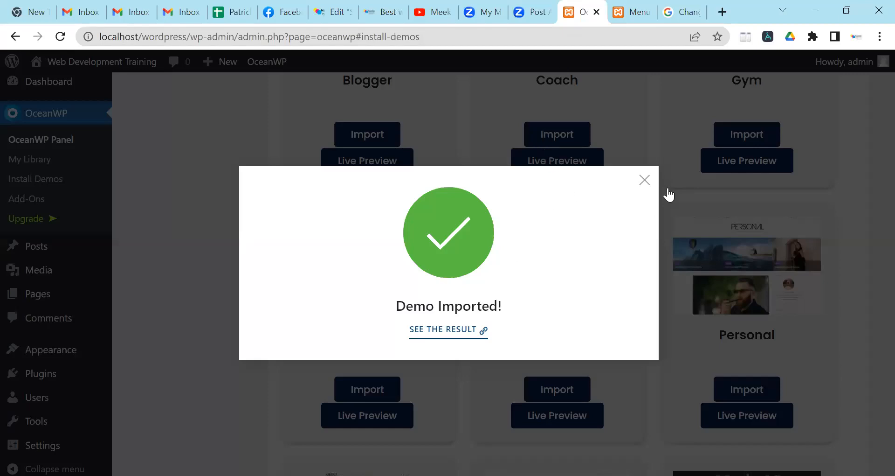
click(99, 61)
drag(573, 13, 625, 17)
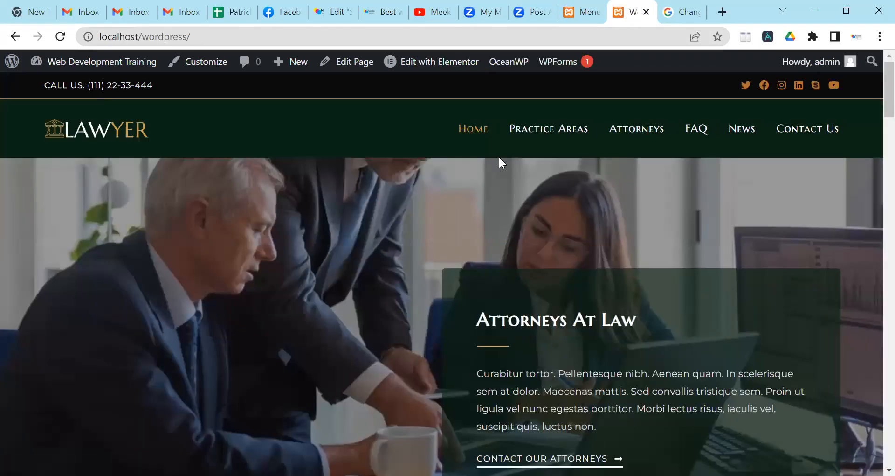
click(578, 12)
click(635, 9)
click(585, 12)
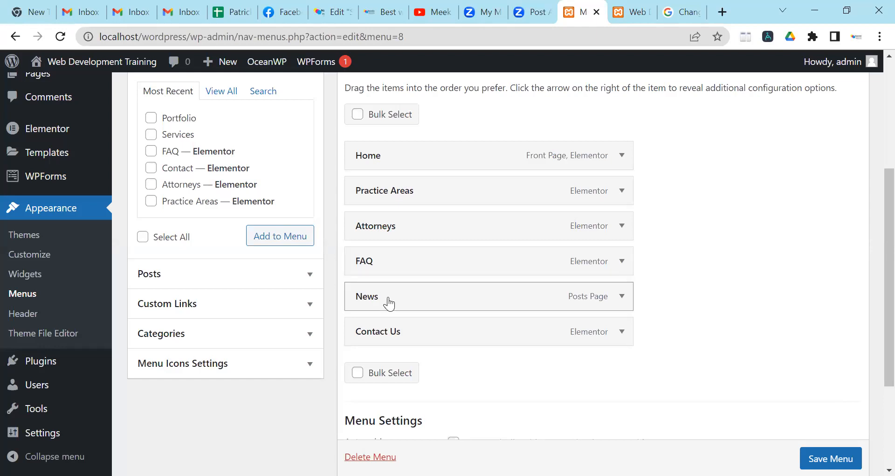
- Expand the News item in the Main Menu structure and remove it from the menu
click(622, 298)
scroll(402, 352, down, 1)
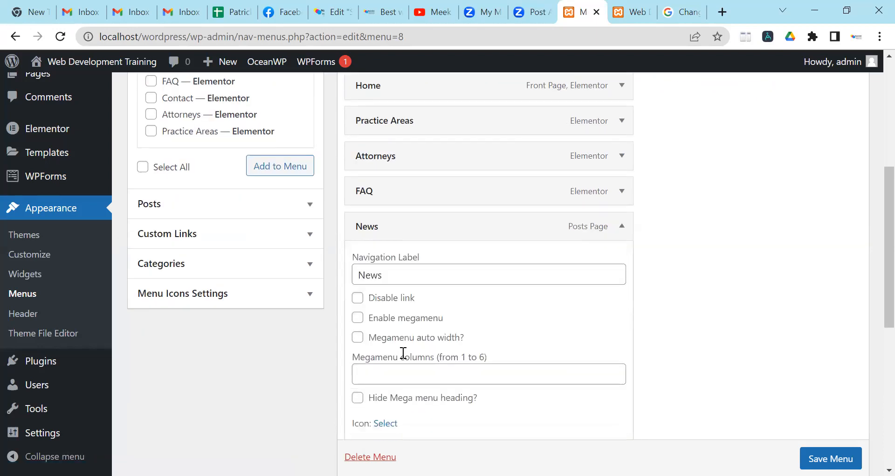
scroll(412, 328, down, 1)
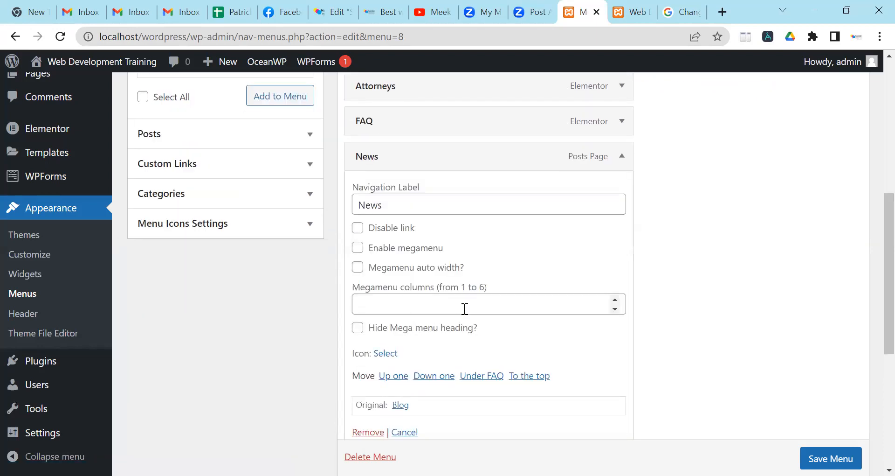
scroll(465, 308, up, 5)
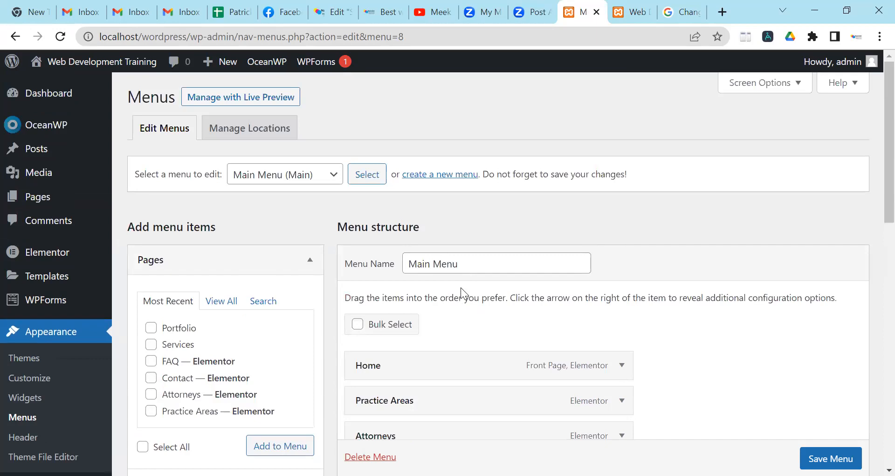
scroll(461, 292, down, 5)
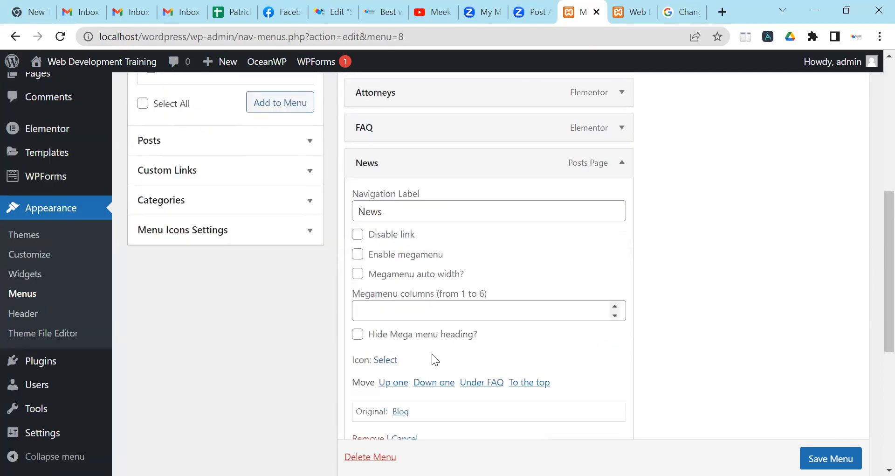
scroll(420, 347, down, 1)
click(368, 362)
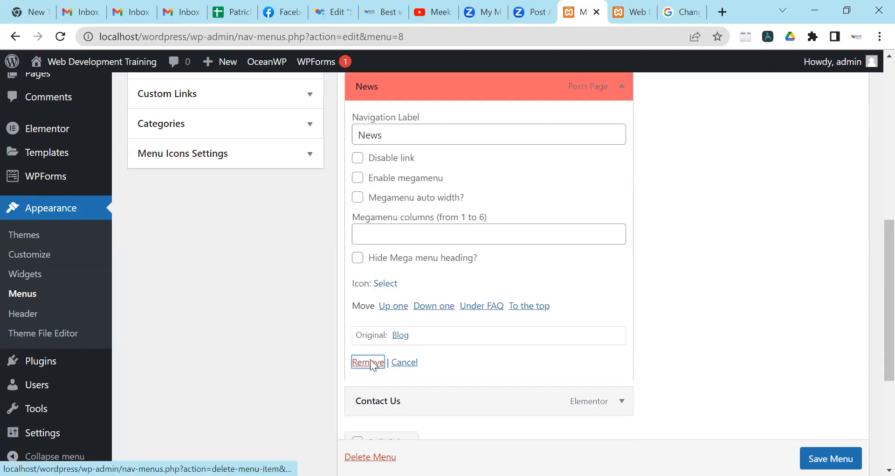
- List all pages available for the menu and look through them from Home to Services without adding any
scroll(386, 334, up, 3)
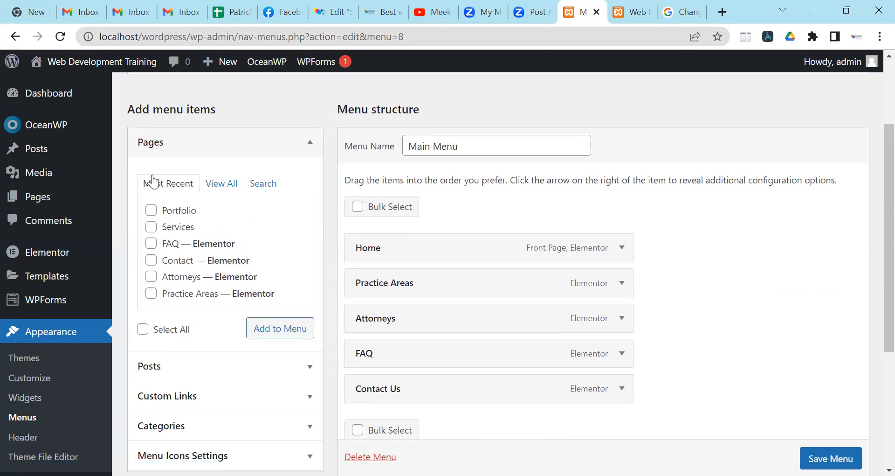
click(221, 184)
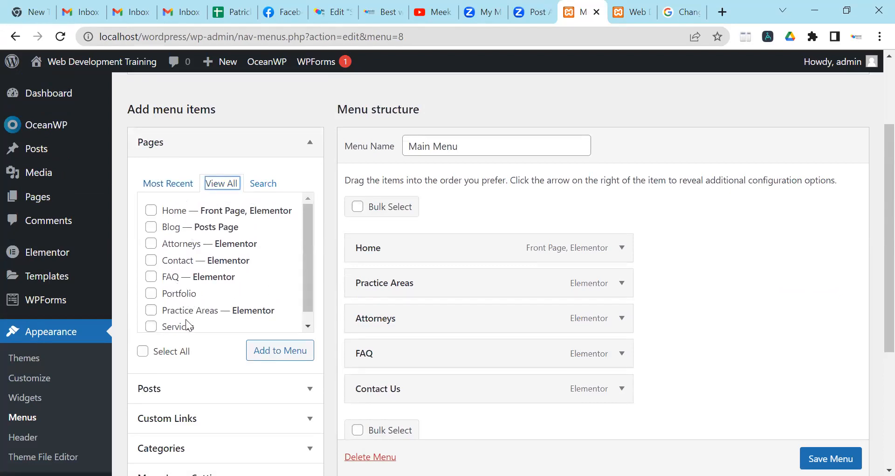
click(308, 325)
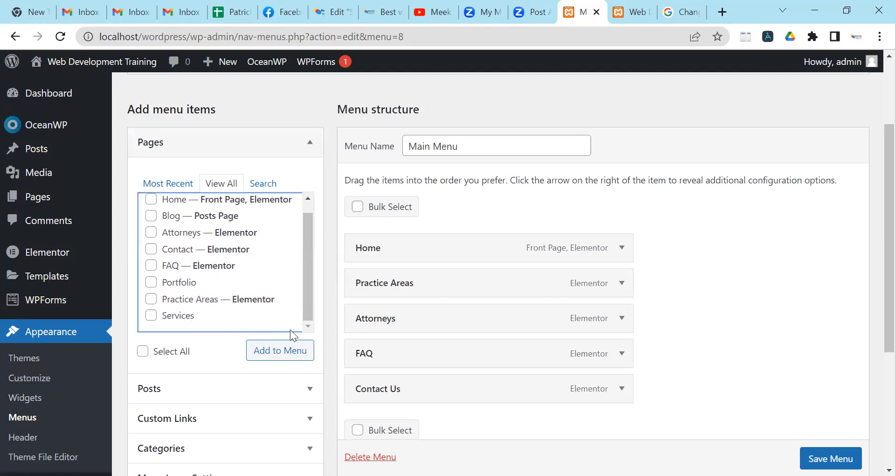
scroll(230, 284, up, 2)
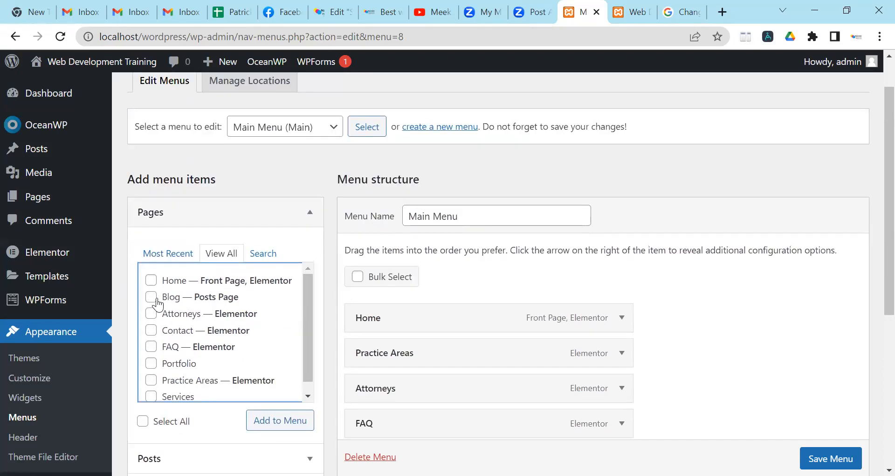
scroll(458, 310, down, 3)
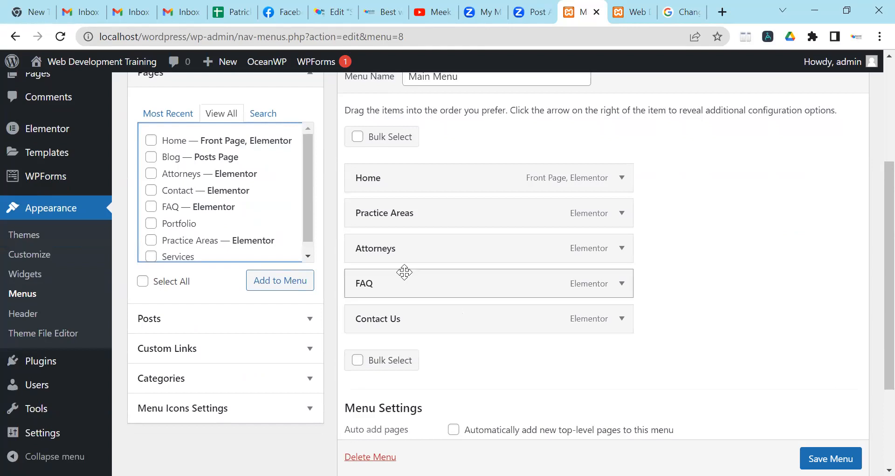
click(151, 158)
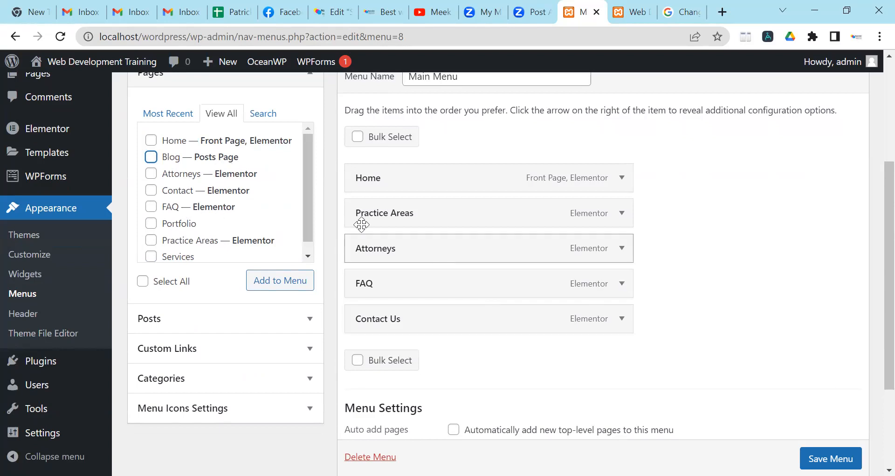
- Expand the FAQ item in the Main Menu structure and remove it from the menu
click(623, 283)
scroll(442, 345, down, 3)
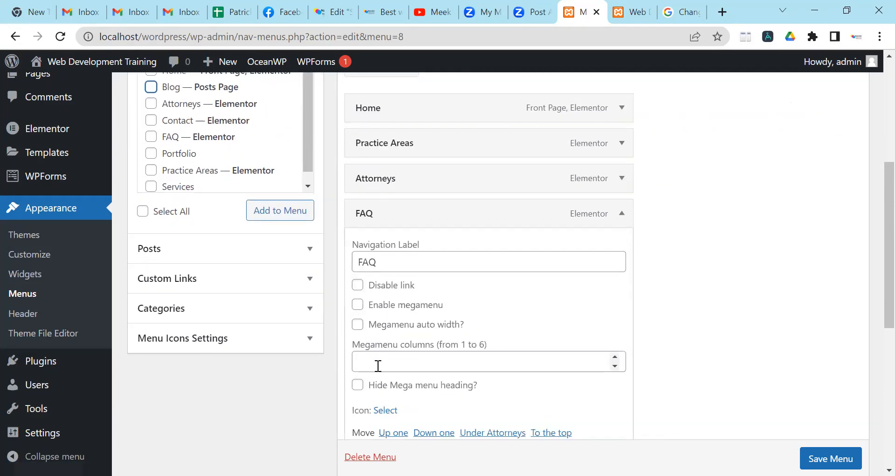
click(364, 420)
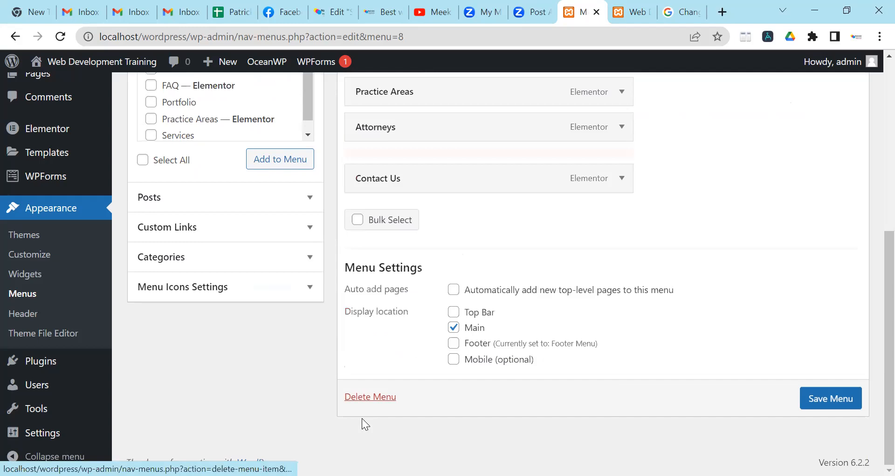
- Add the FAQ page back to the Main Menu from the list of all pages and remove that new item again
scroll(479, 237, up, 3)
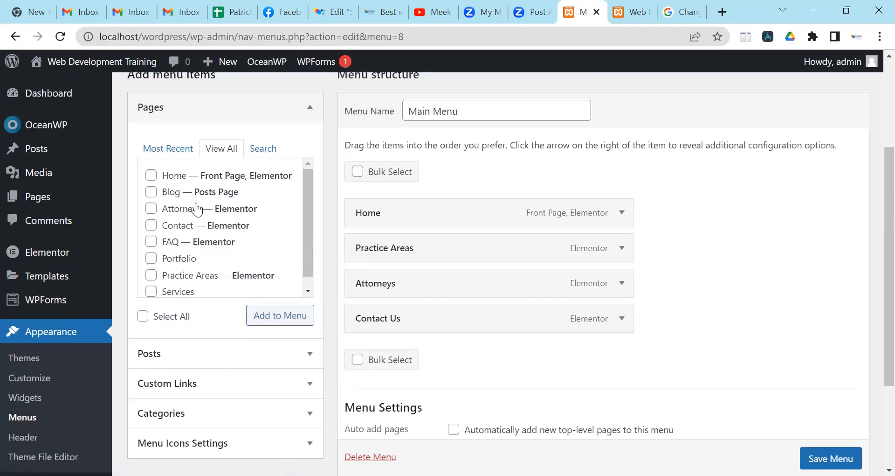
click(151, 242)
click(268, 321)
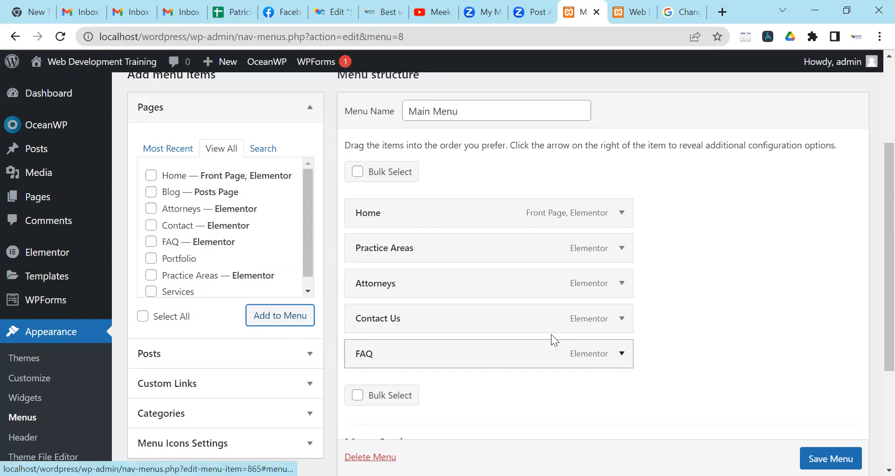
click(622, 355)
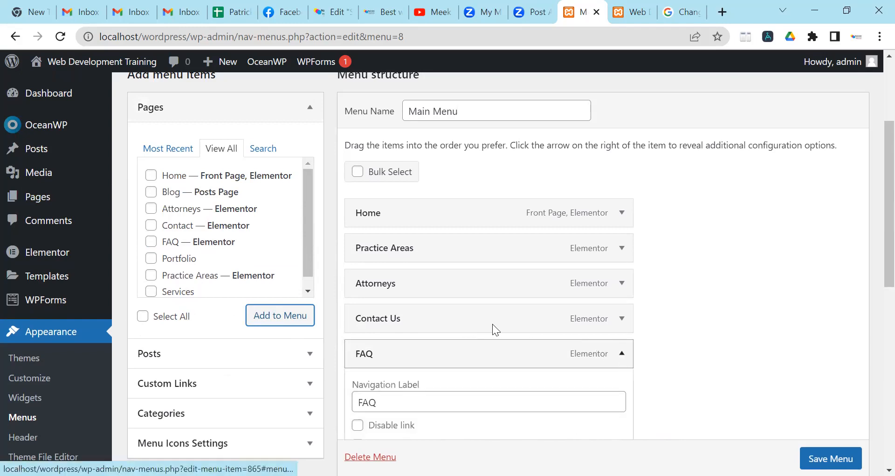
scroll(493, 323, down, 4)
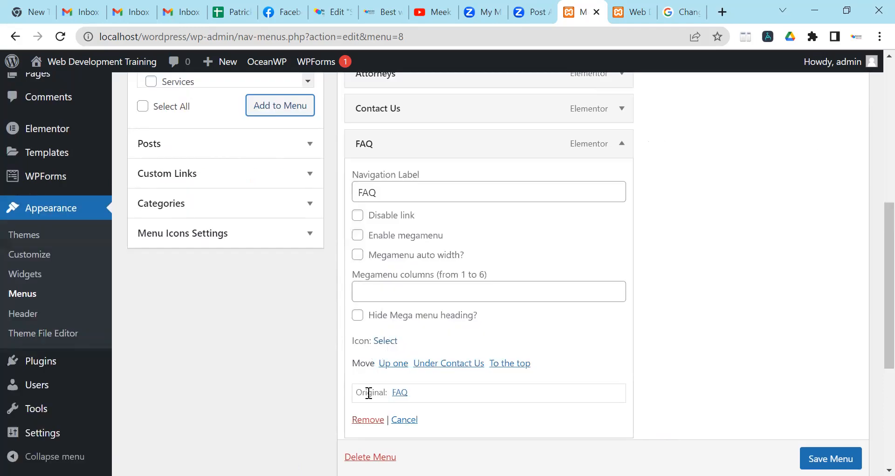
click(368, 419)
scroll(471, 294, up, 3)
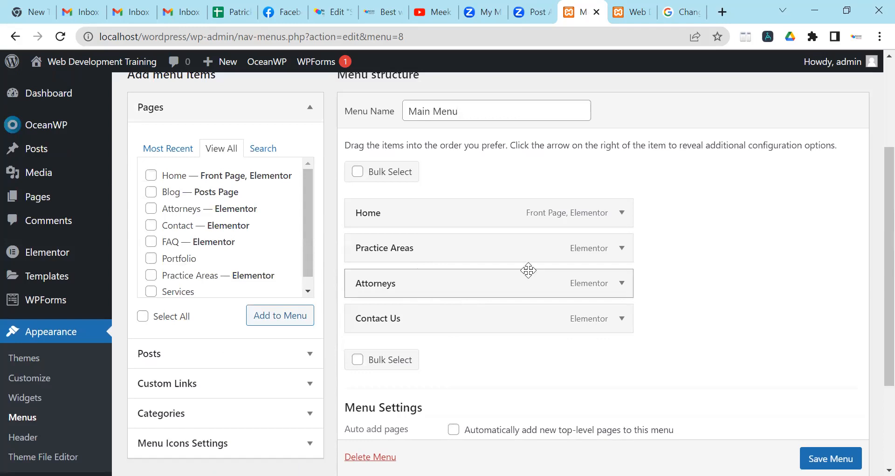
- Remove the Practice Areas item from the Main Menu and save the menu
click(623, 249)
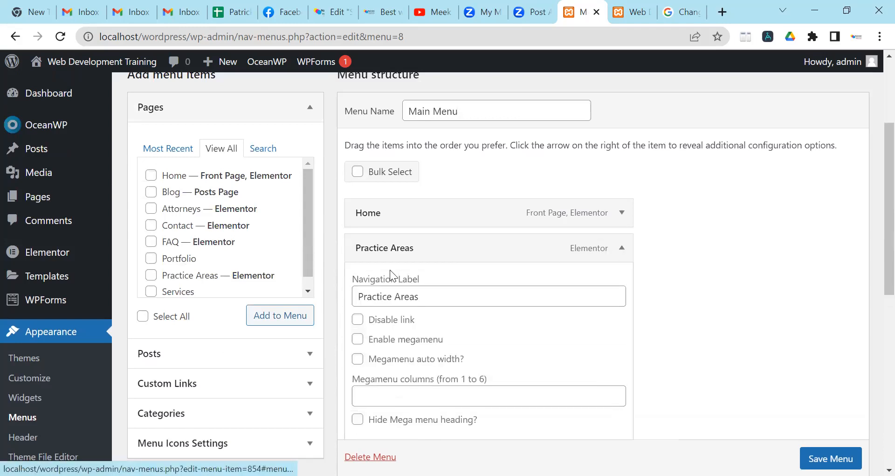
scroll(389, 270, down, 3)
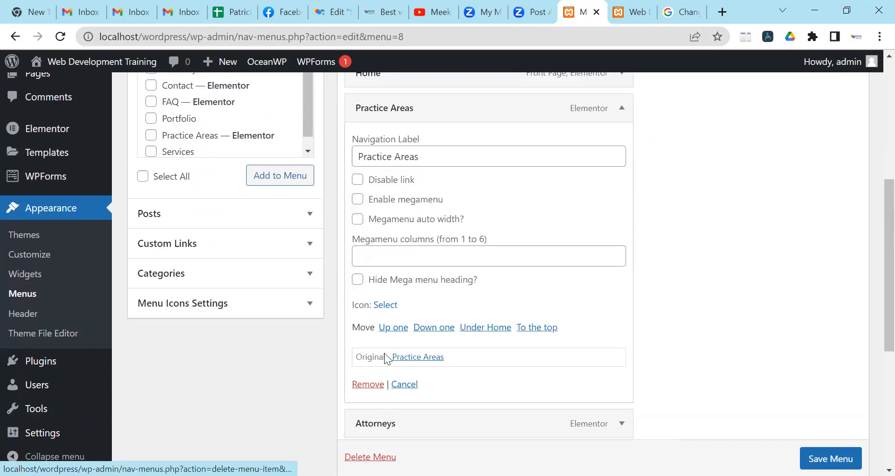
click(368, 384)
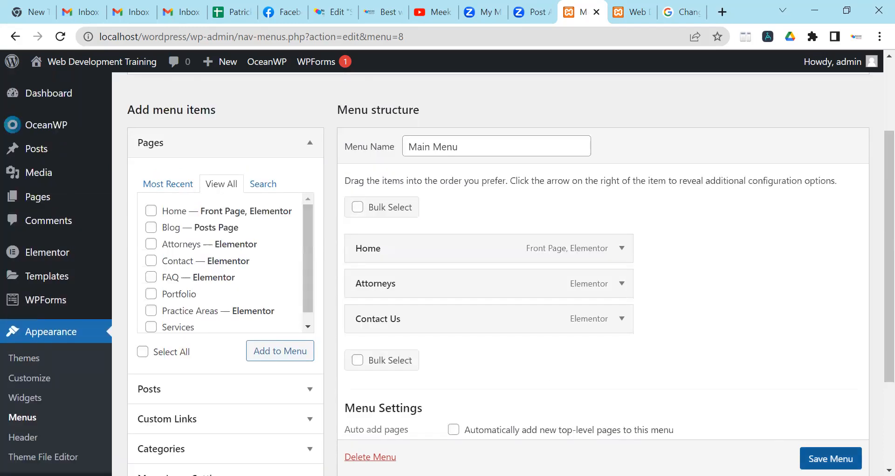
scroll(831, 458, down, 1)
click(830, 458)
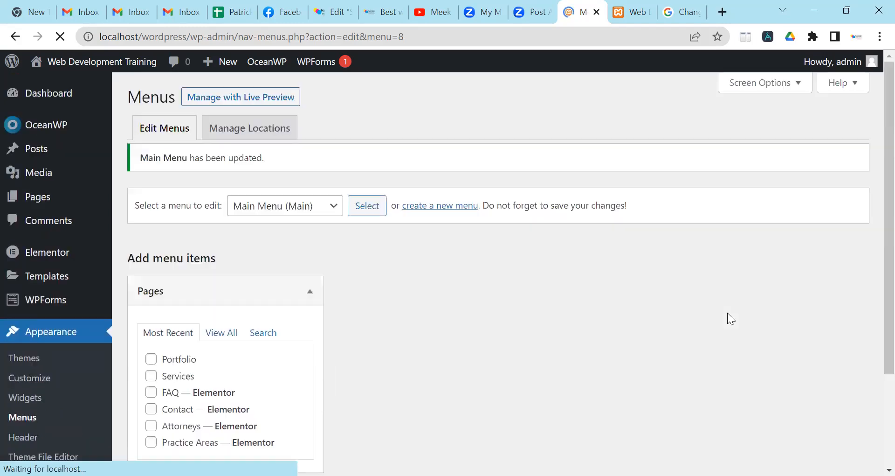
- Review the saved Main Menu items, refresh the live home page to check its header navigation, and return to the menu editor
scroll(490, 357, down, 5)
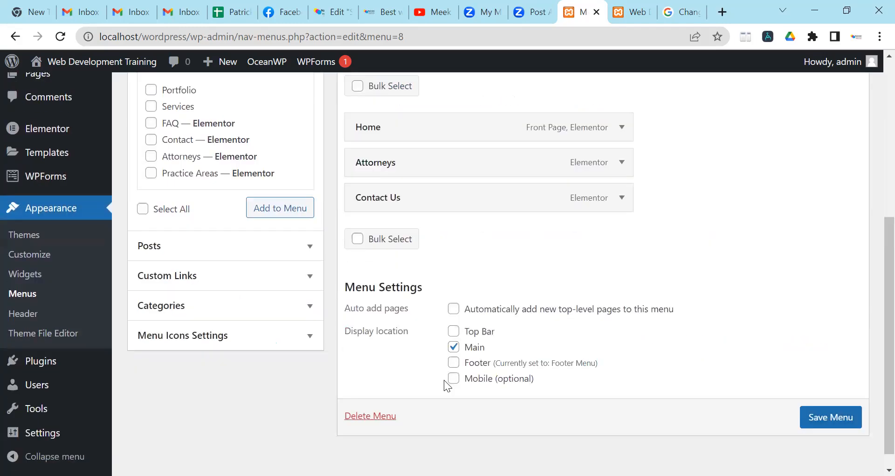
click(630, 12)
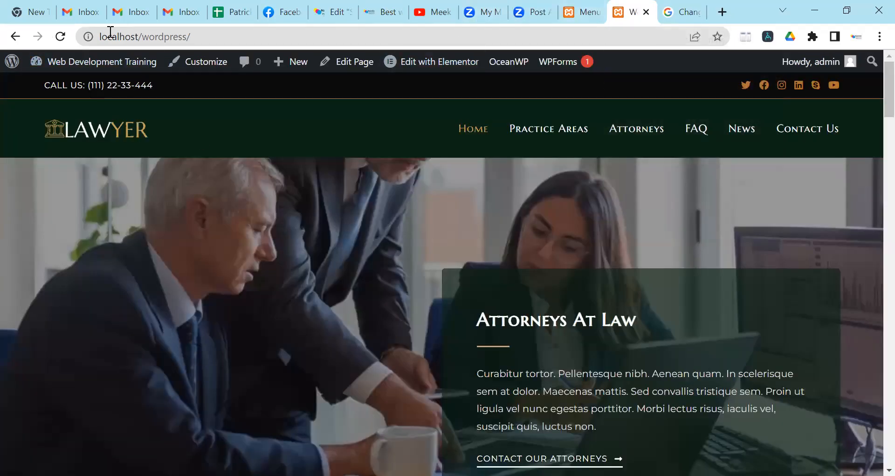
click(63, 39)
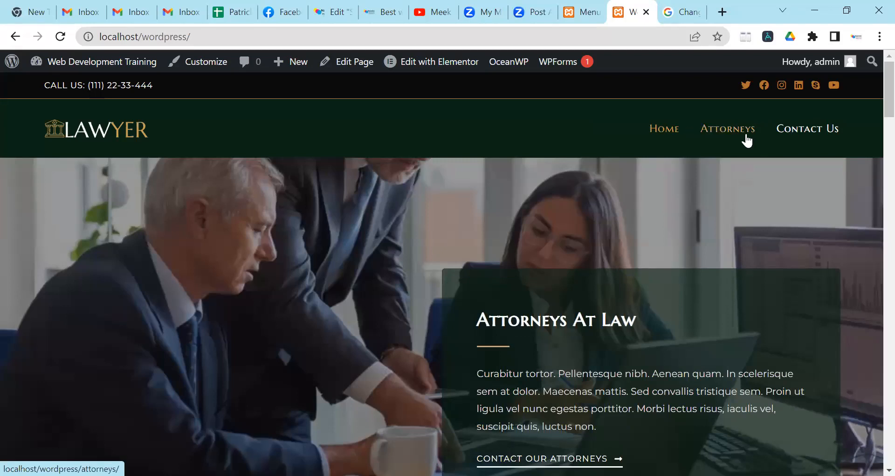
click(582, 12)
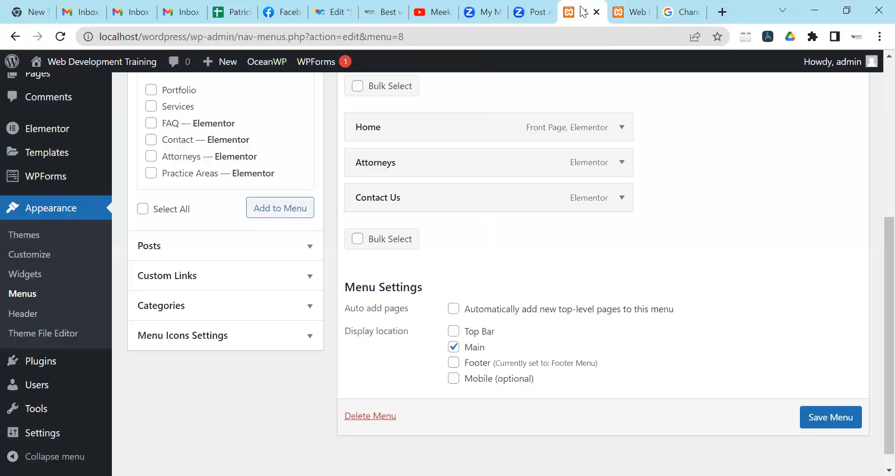
- Expand the Attorneys item in the Main Menu structure and remove it from the menu
scroll(554, 224, up, 3)
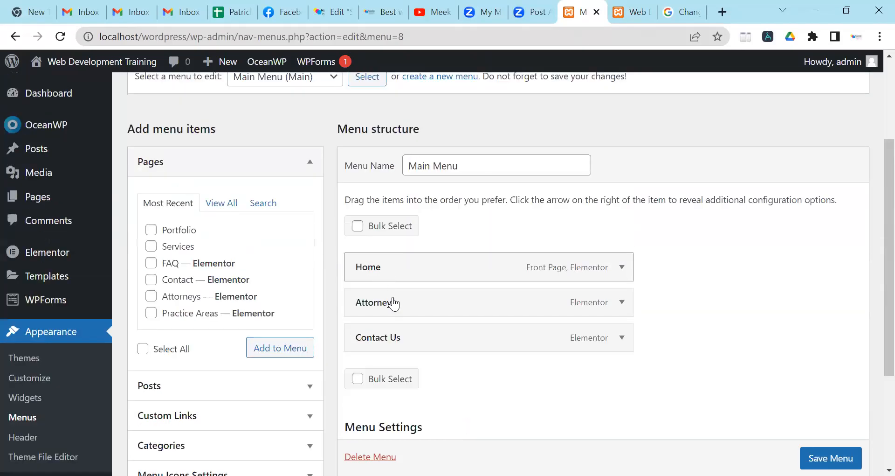
click(622, 303)
scroll(493, 314, down, 5)
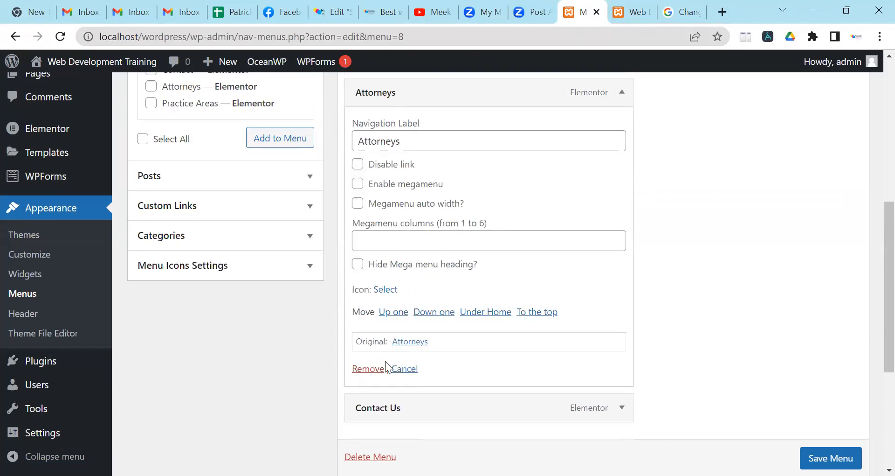
click(372, 368)
scroll(723, 350, up, 3)
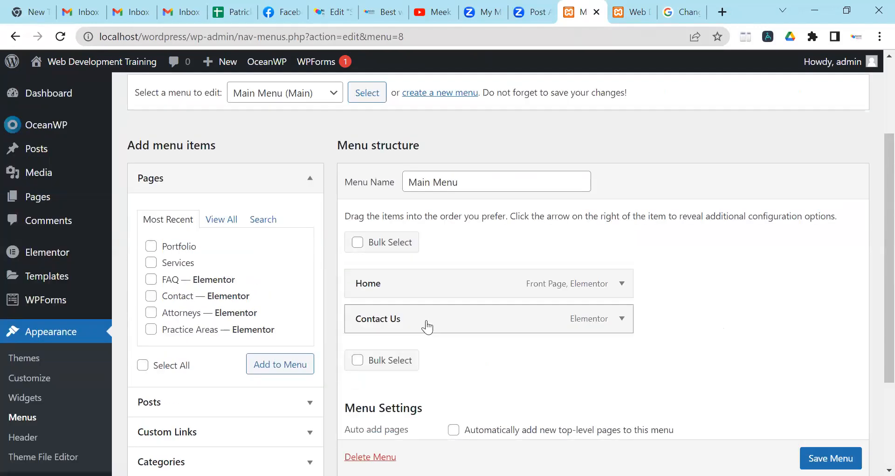
- Add the Portfolio and Services pages to the Main Menu from the most recent pages
click(151, 246)
click(152, 264)
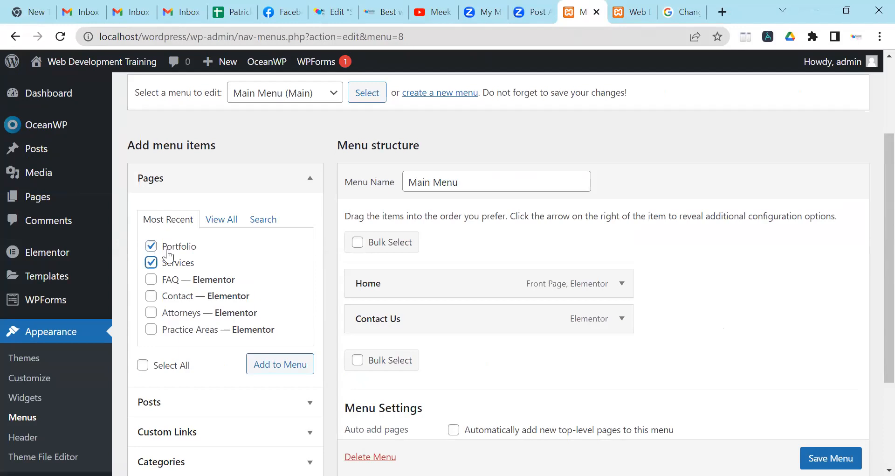
click(274, 369)
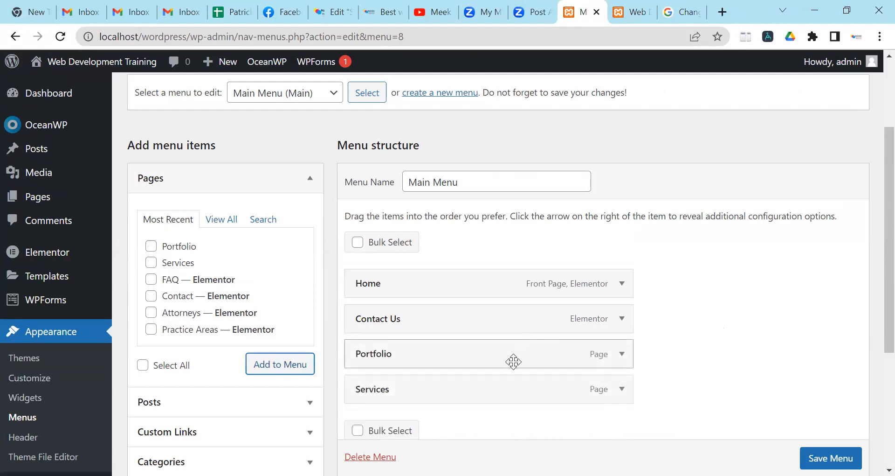
- Reorder the Main Menu as Home, Services, Portfolio, Contact Us and save the menu
drag(439, 391, 442, 316)
drag(433, 395, 423, 358)
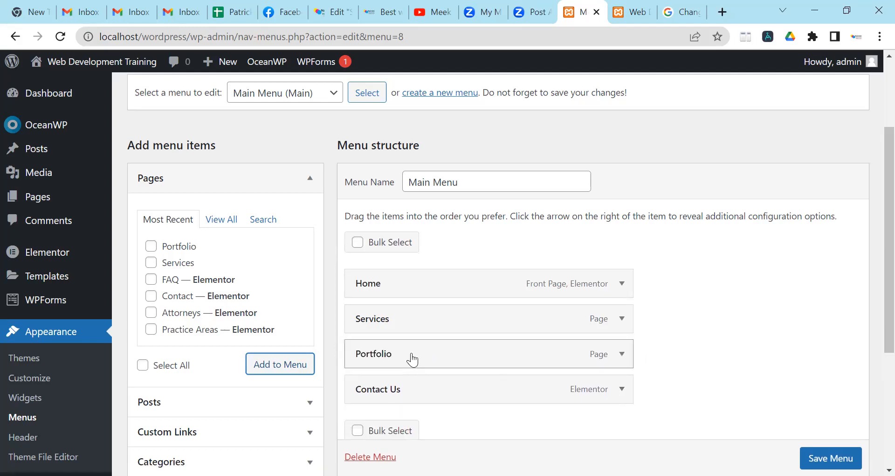
scroll(392, 268, down, 1)
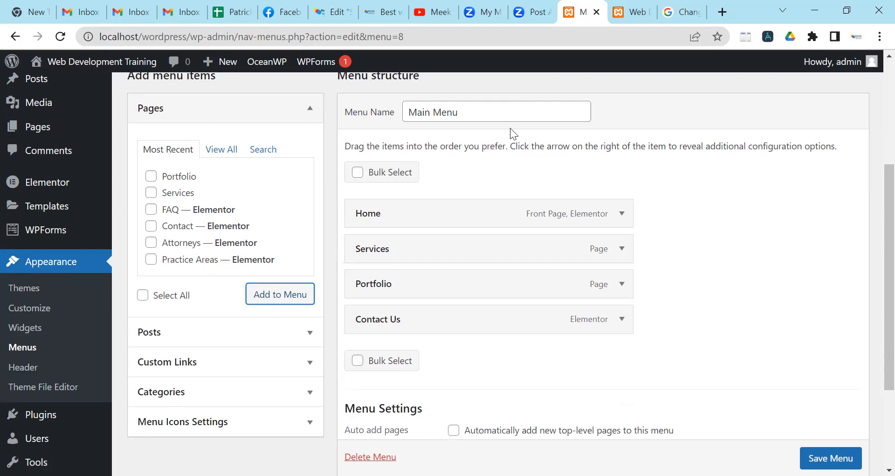
click(830, 458)
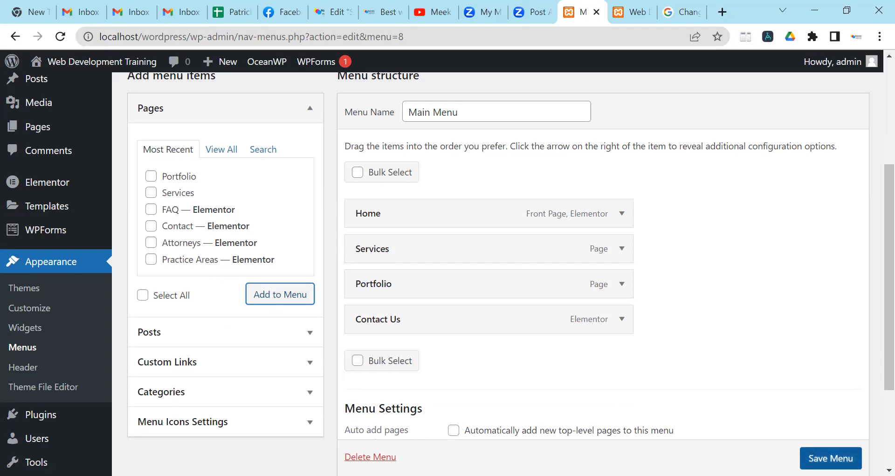
scroll(830, 458, down, 1)
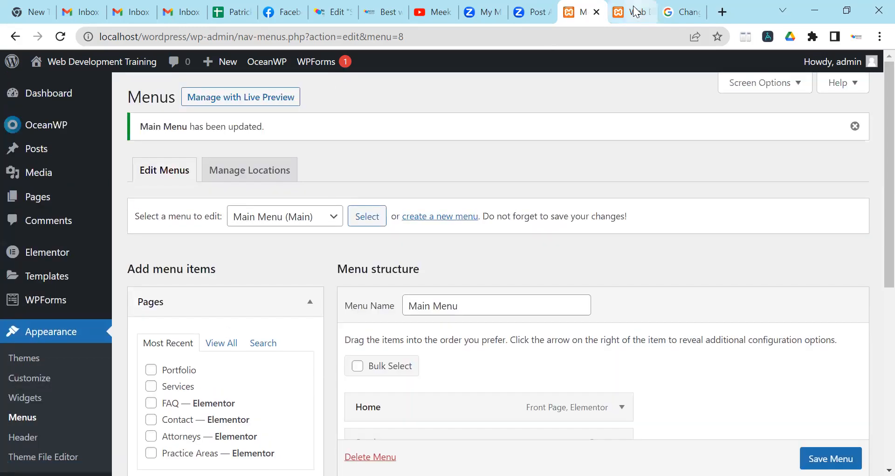
- Refresh the live home page to check the reordered header navigation, and return to the Main Menu structure
click(635, 11)
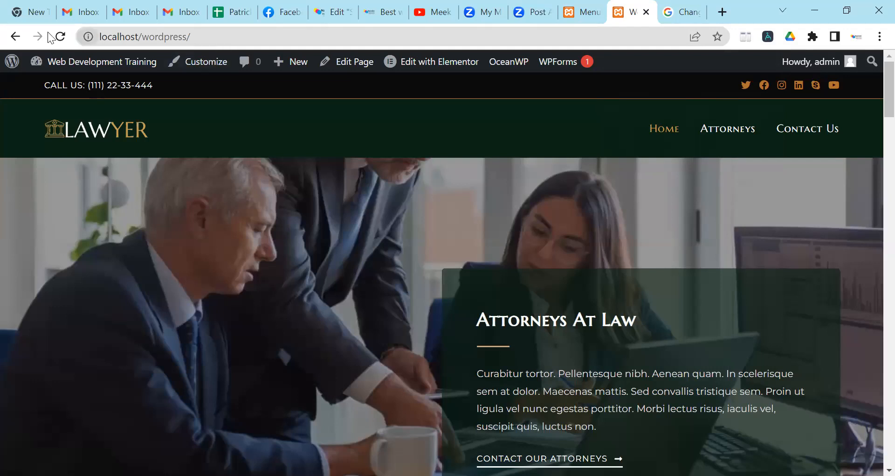
click(60, 37)
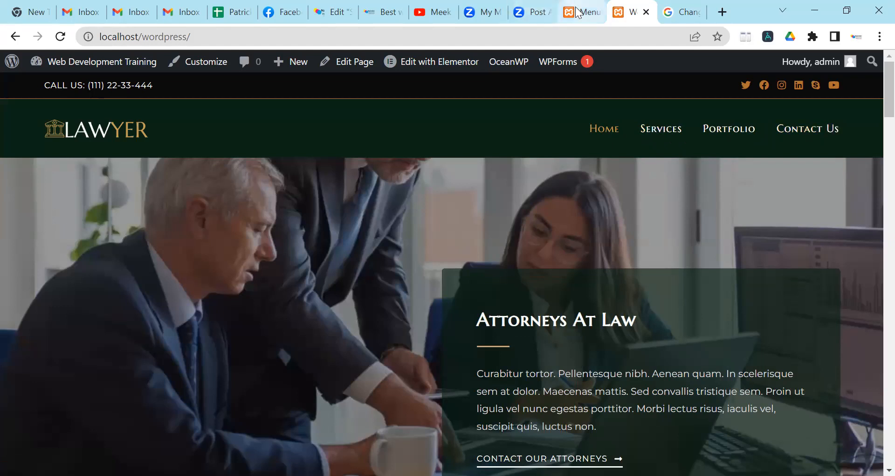
click(583, 17)
scroll(460, 310, down, 4)
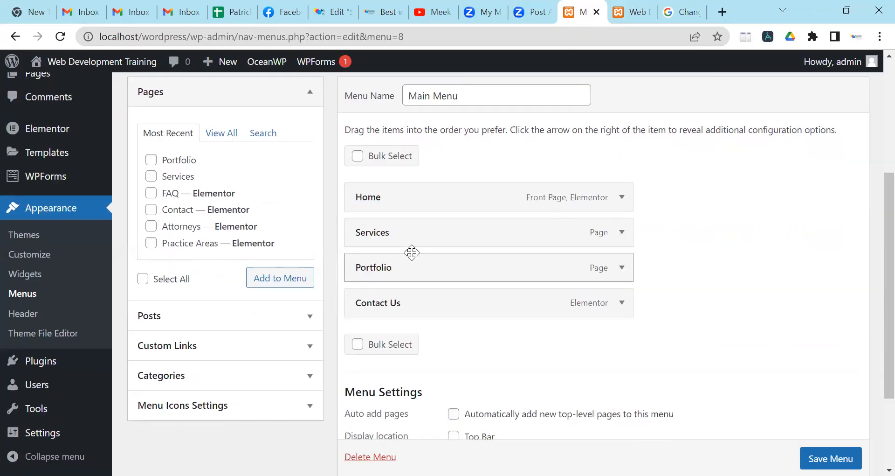
scroll(412, 251, up, 1)
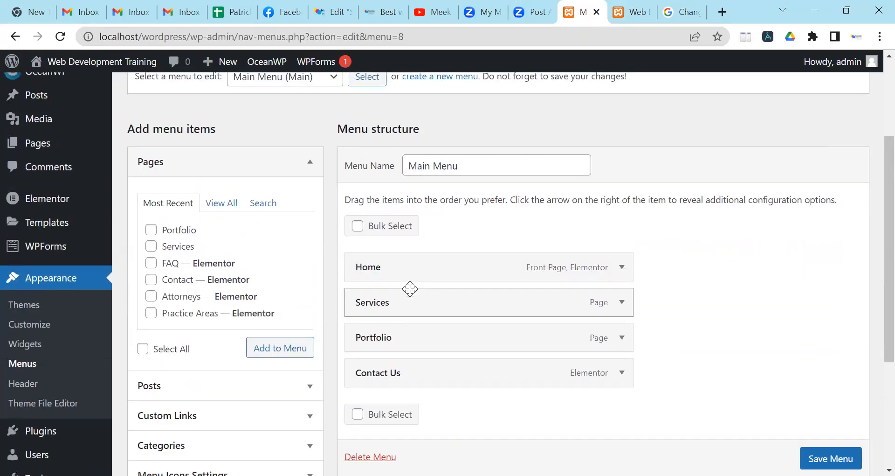
scroll(410, 288, up, 3)
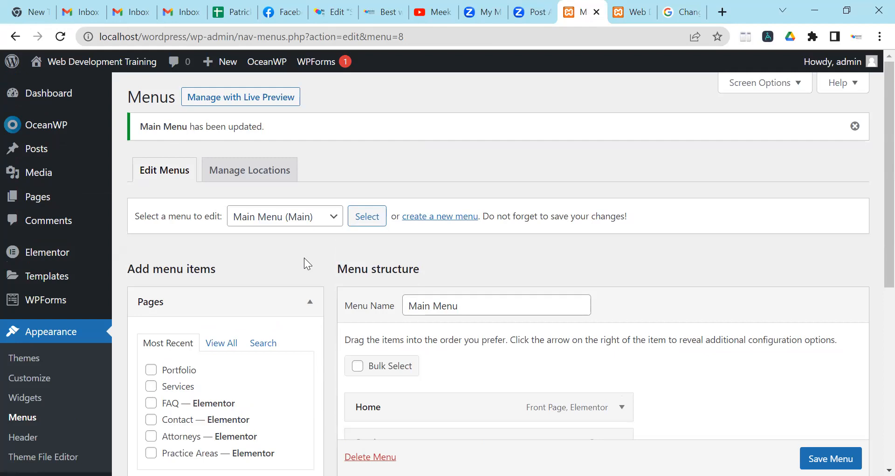
- Change the navigation label of the Contact Us menu item to Contact and collapse the item
scroll(380, 275, down, 4)
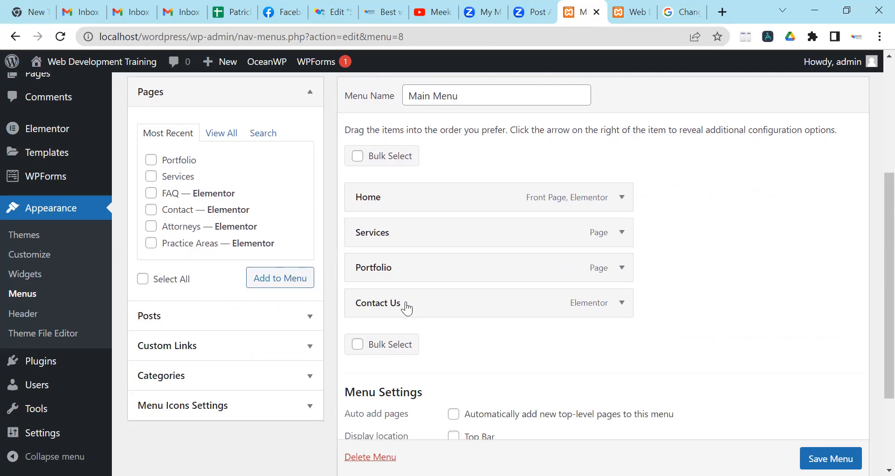
click(623, 310)
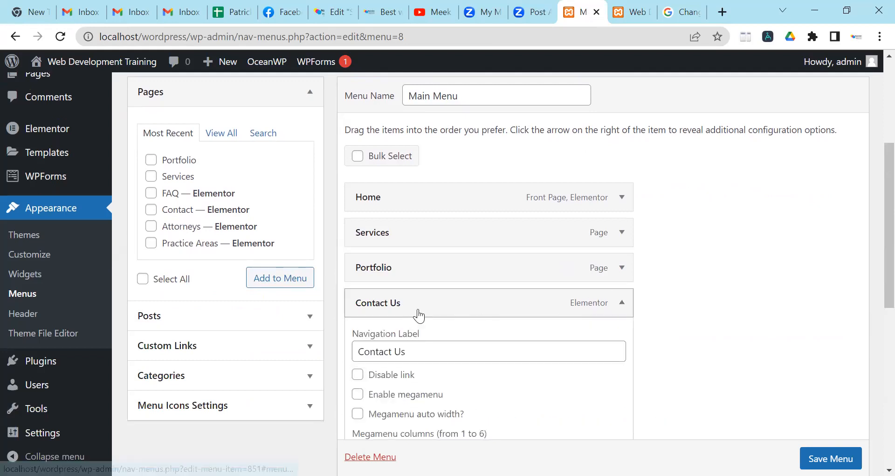
scroll(402, 313, down, 3)
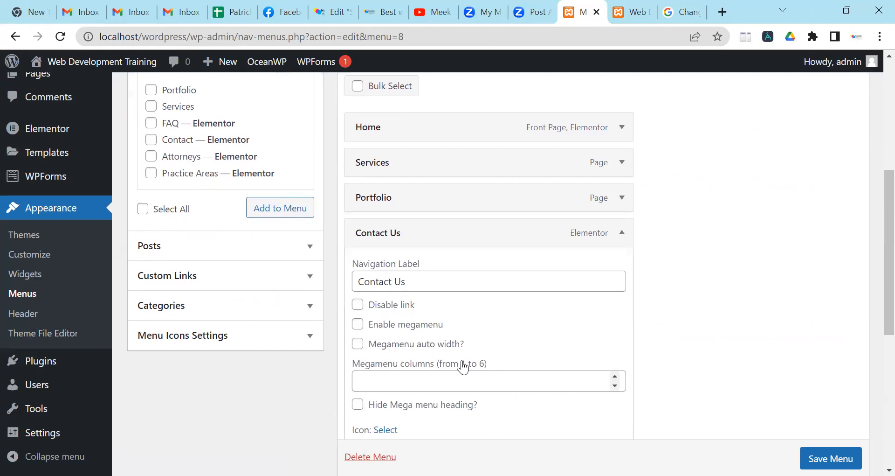
scroll(454, 353, down, 2)
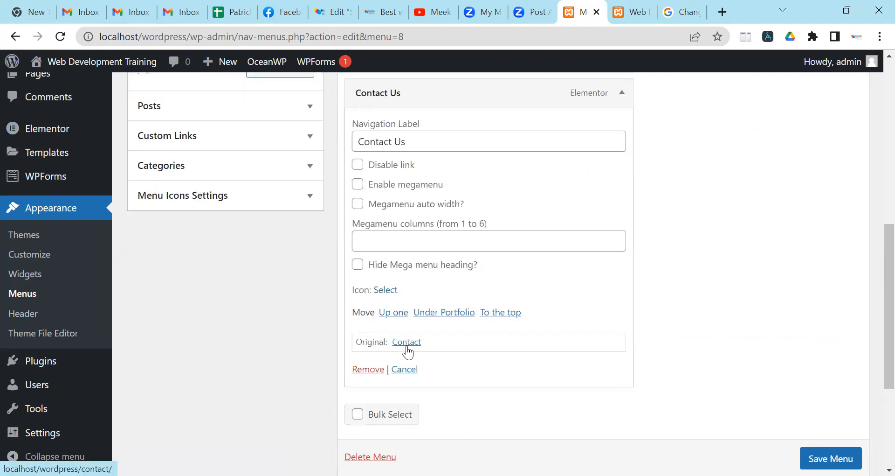
scroll(403, 347, up, 3)
click(433, 283)
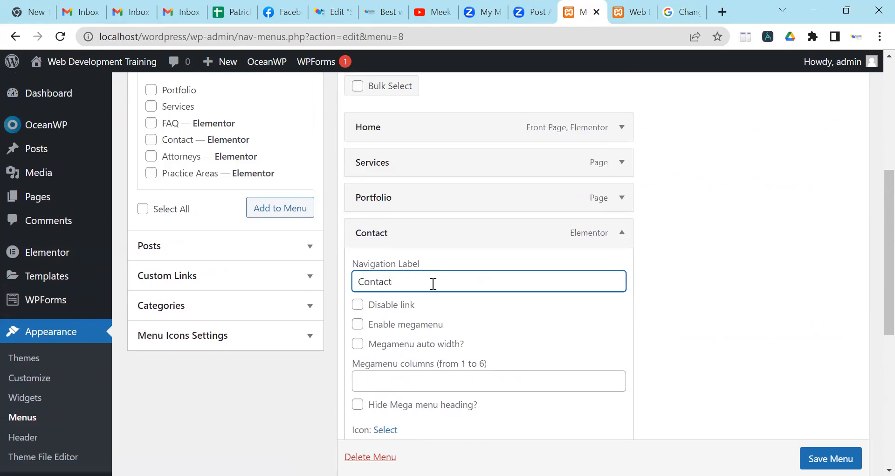
click(622, 233)
scroll(574, 260, up, 1)
scroll(574, 259, up, 2)
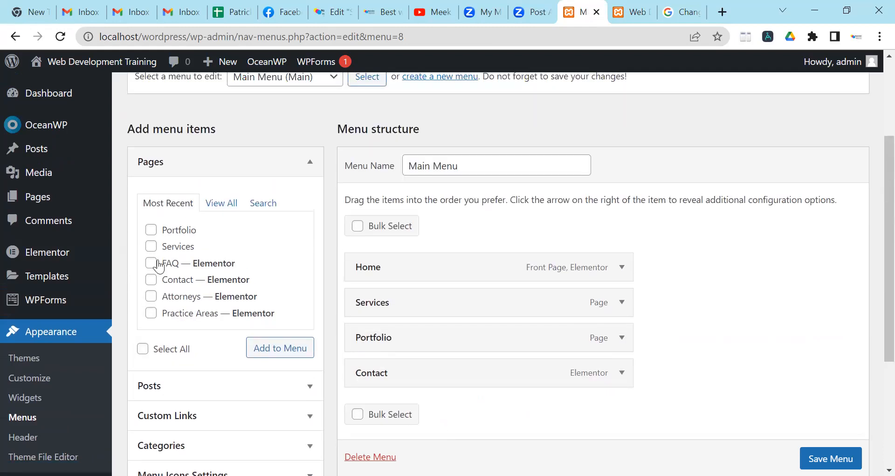
- Add the Blog posts page to the Main Menu from the list of all pages
click(222, 203)
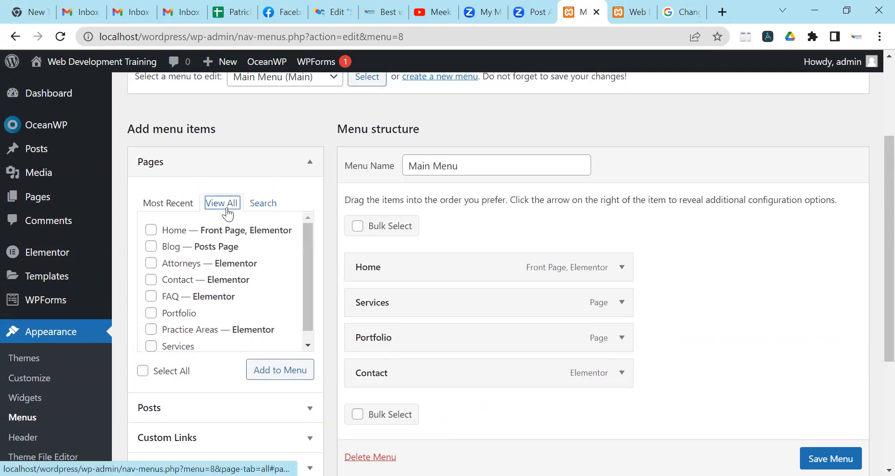
click(169, 209)
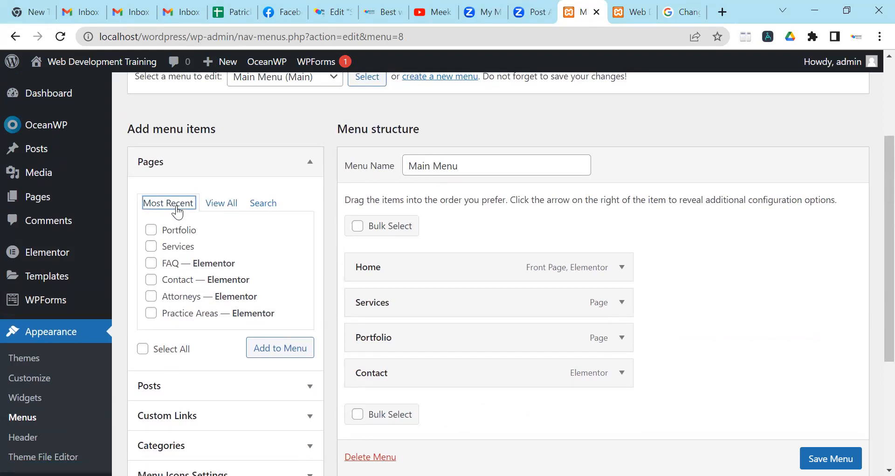
scroll(183, 268, down, 2)
scroll(186, 276, up, 2)
click(221, 207)
click(151, 246)
click(305, 370)
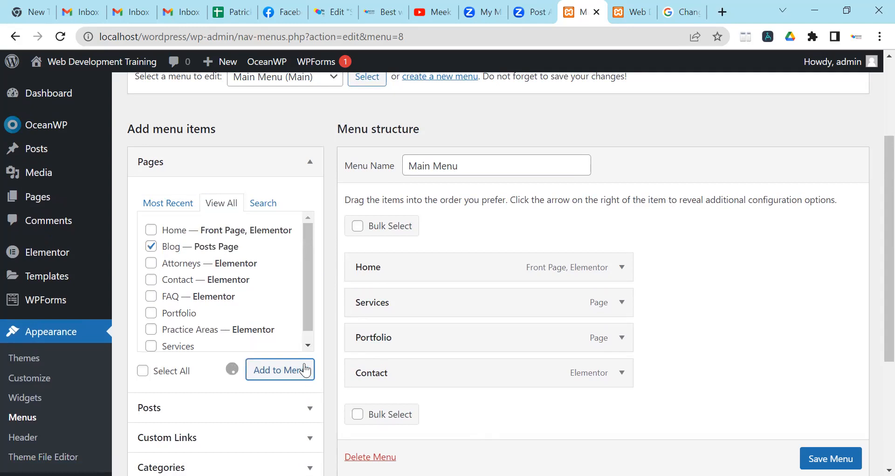
scroll(581, 308, down, 3)
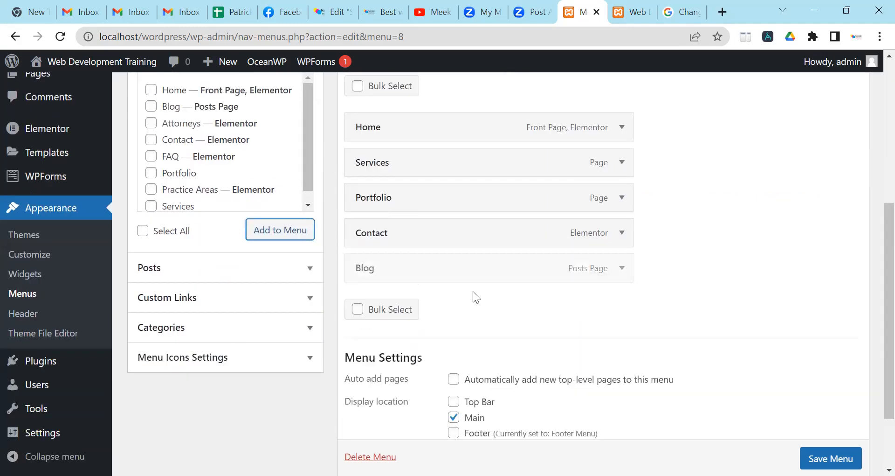
- Change the Blog menu item's navigation label to News, collapse the item and save the menu
click(622, 269)
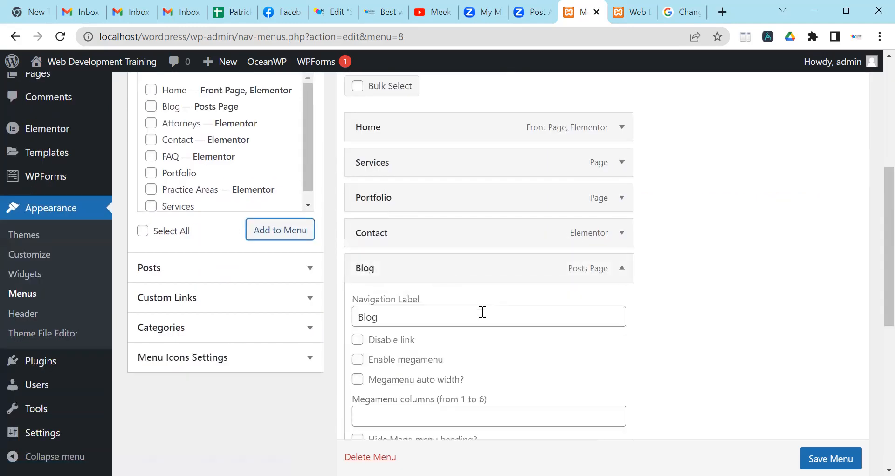
double_click(481, 312)
text(Ne)
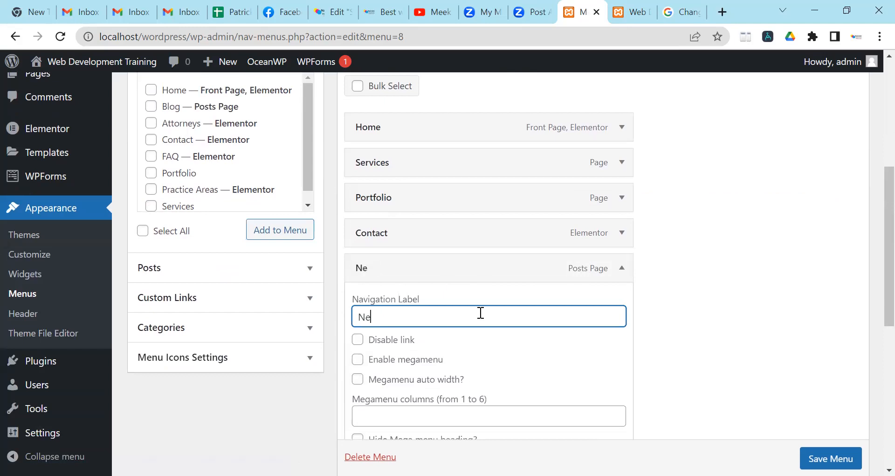
text(ws)
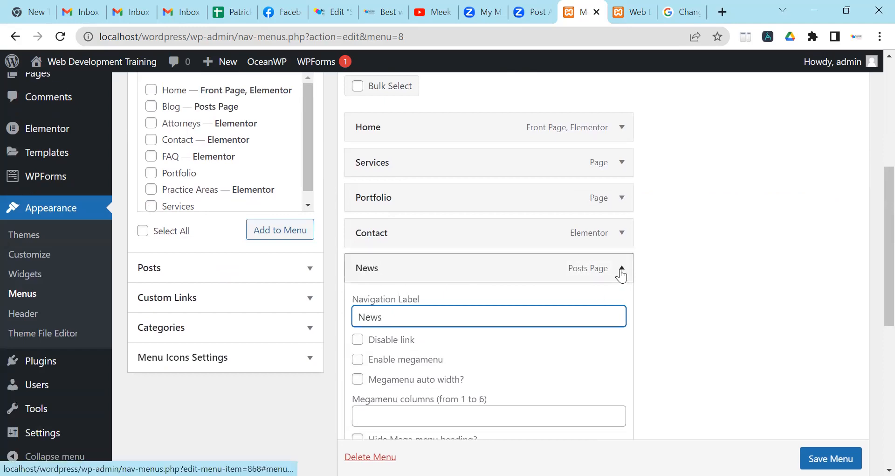
click(622, 267)
click(821, 456)
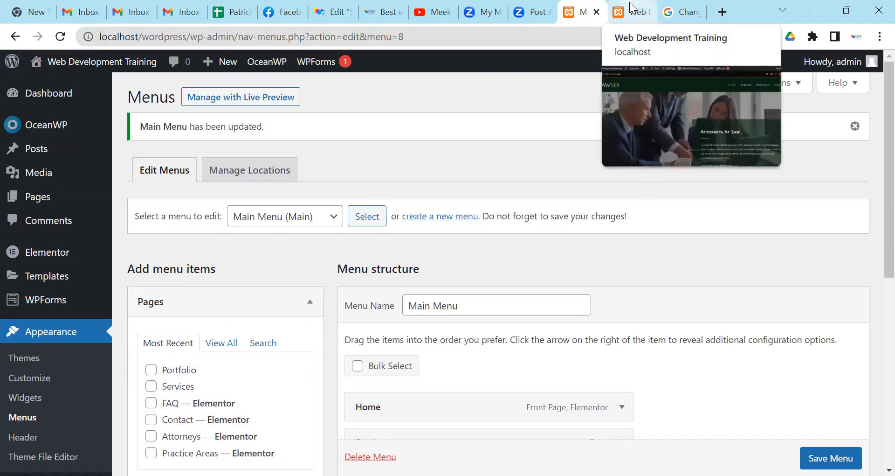
- Check the menu save notice and refresh the live home page to view its relabelled navigation
triple_click(190, 129)
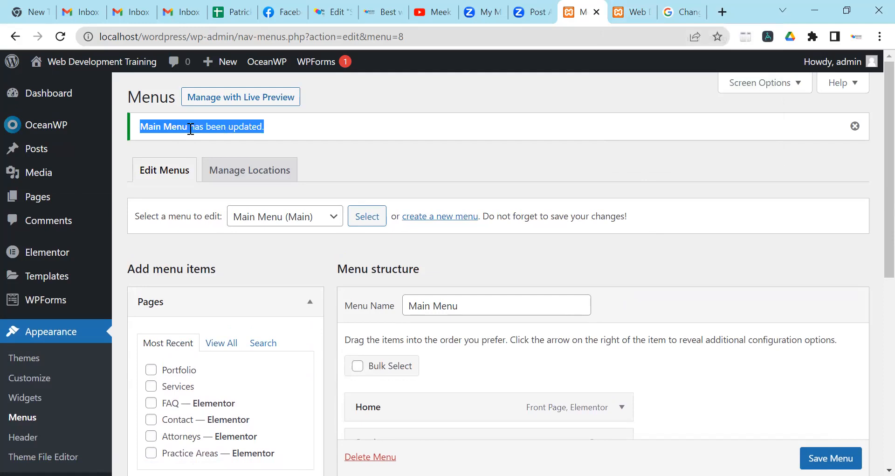
click(621, 6)
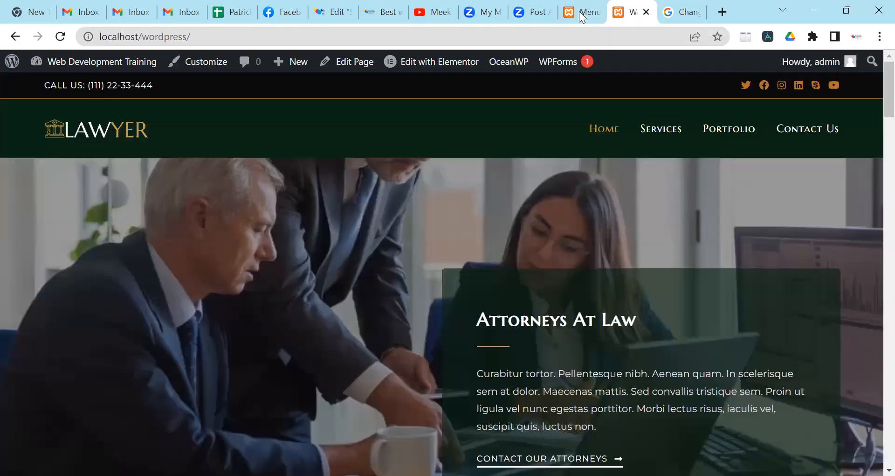
click(60, 36)
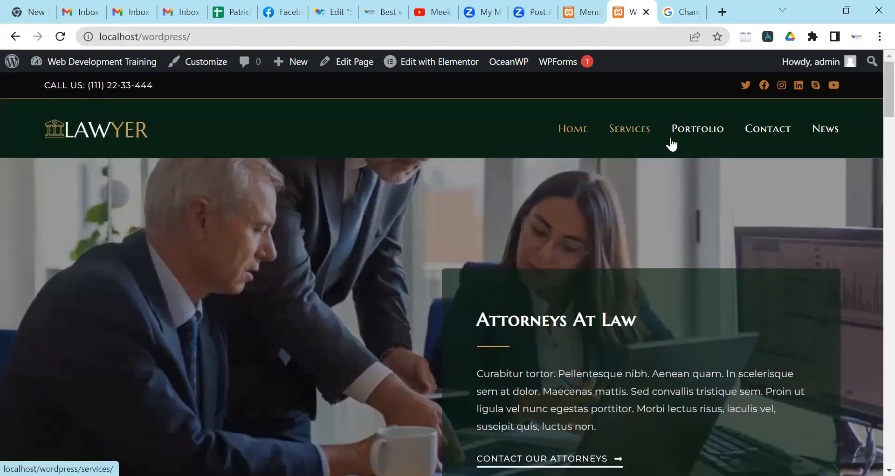
- Open News from the site header, examine the page's address and posts, and return to the home page through the logo
click(830, 138)
click(210, 41)
click(234, 36)
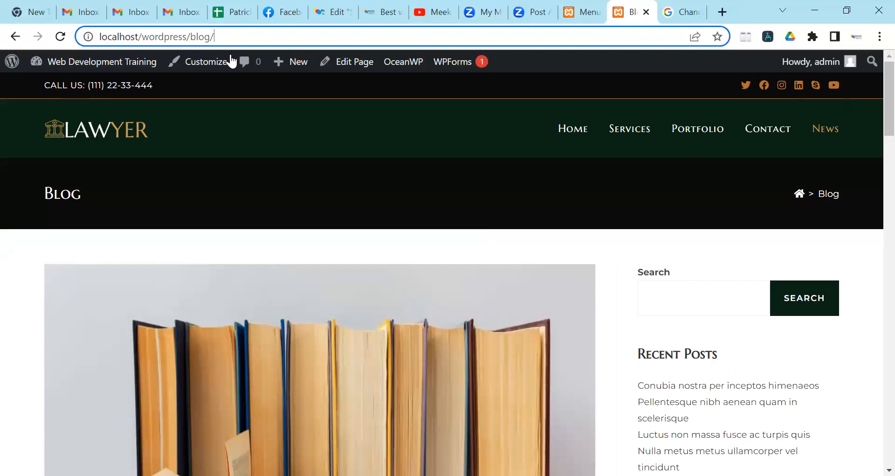
scroll(390, 273, down, 5)
scroll(385, 255, up, 5)
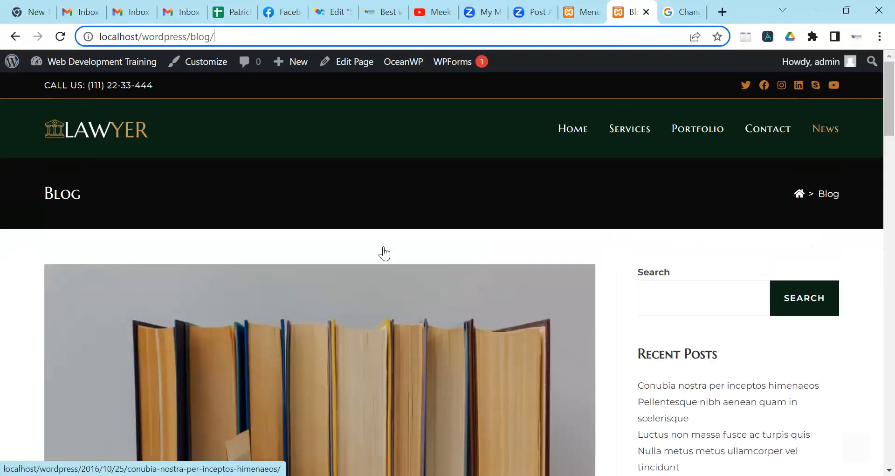
scroll(371, 250, down, 5)
scroll(355, 309, up, 5)
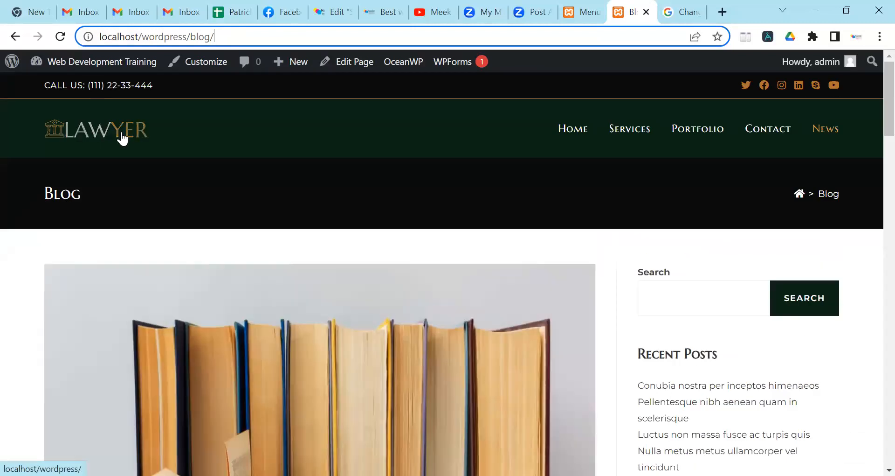
click(123, 138)
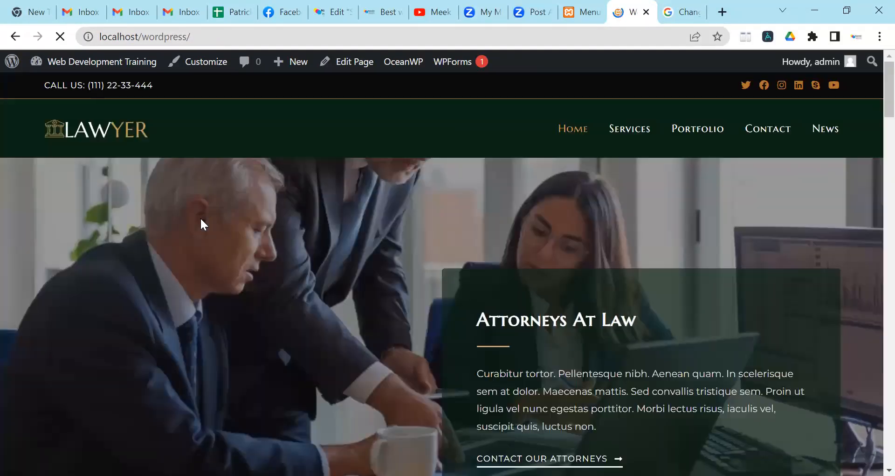
- Return to the menu editor, review the Main Menu items and display location, and save the menu
click(582, 12)
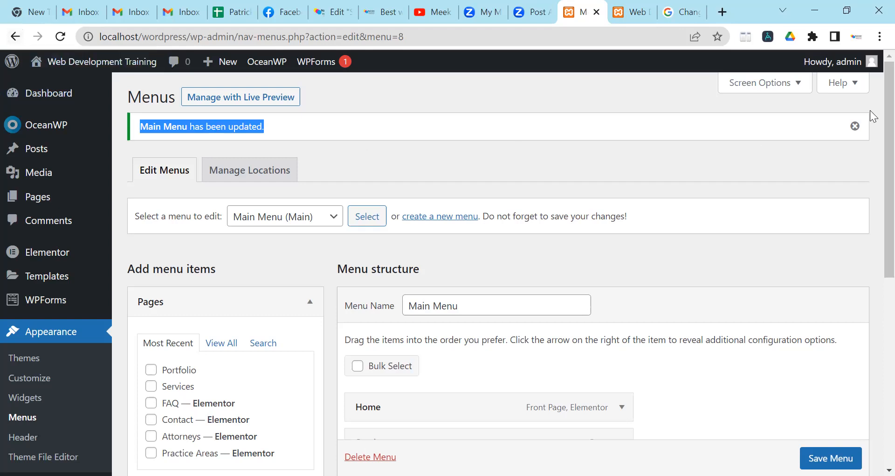
scroll(476, 254, down, 2)
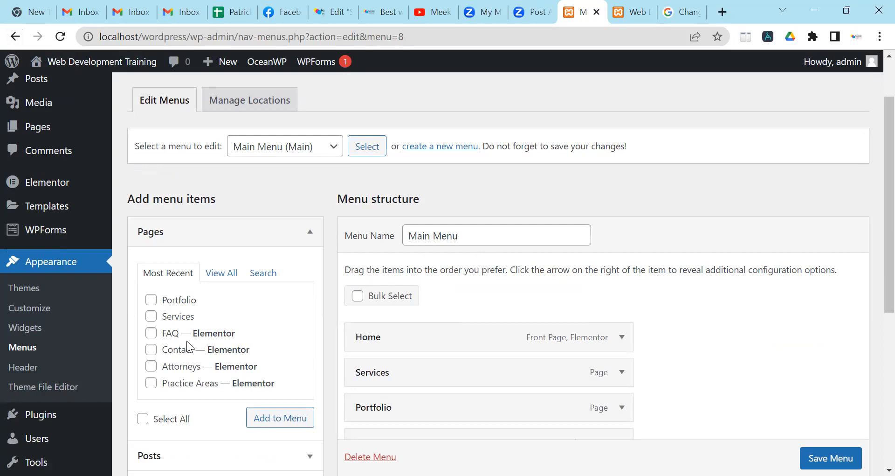
scroll(494, 338, down, 3)
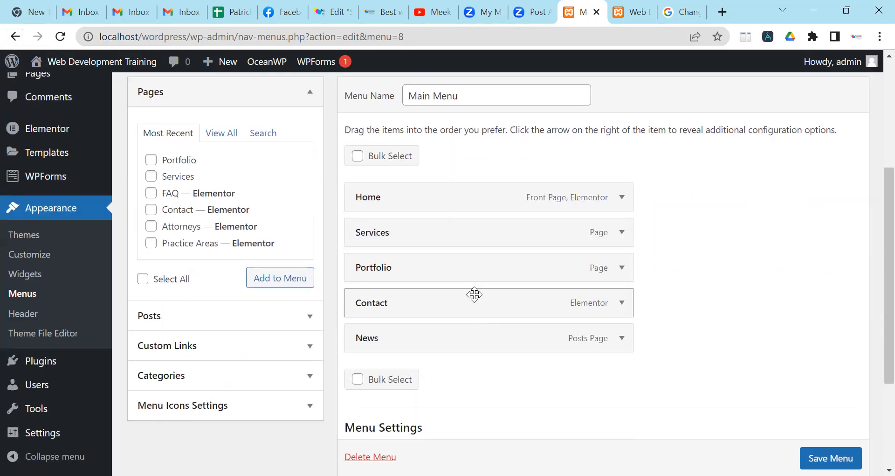
scroll(474, 295, up, 3)
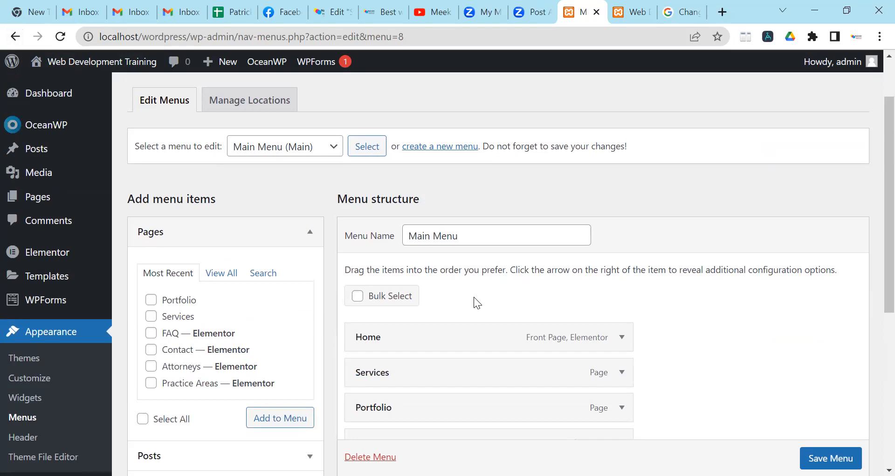
scroll(476, 296, down, 4)
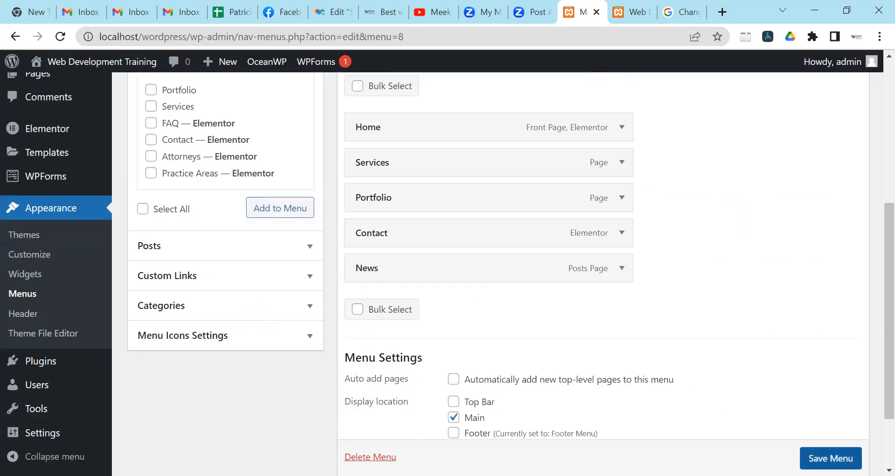
scroll(820, 448, down, 1)
click(816, 445)
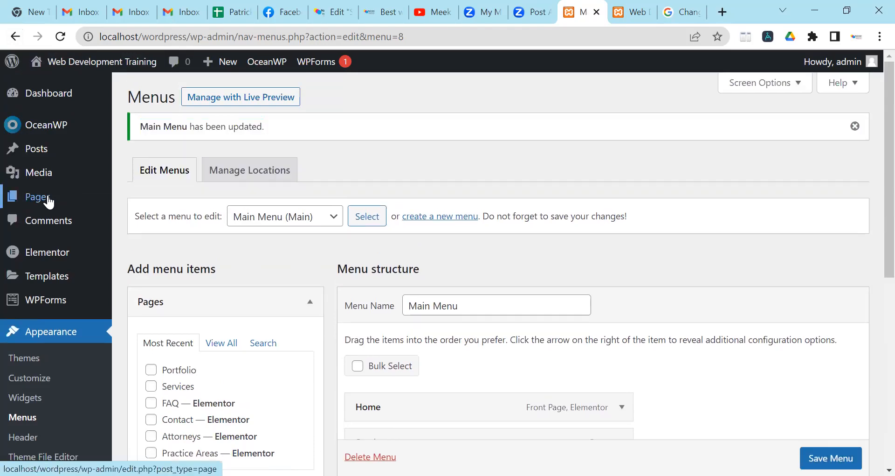
- Open the list of all pages, look through it and start a new page
mouse_move(48, 201)
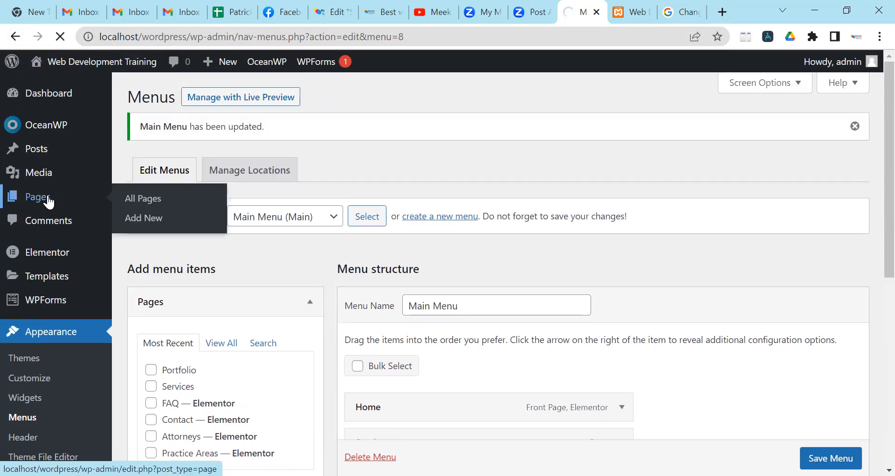
click(49, 202)
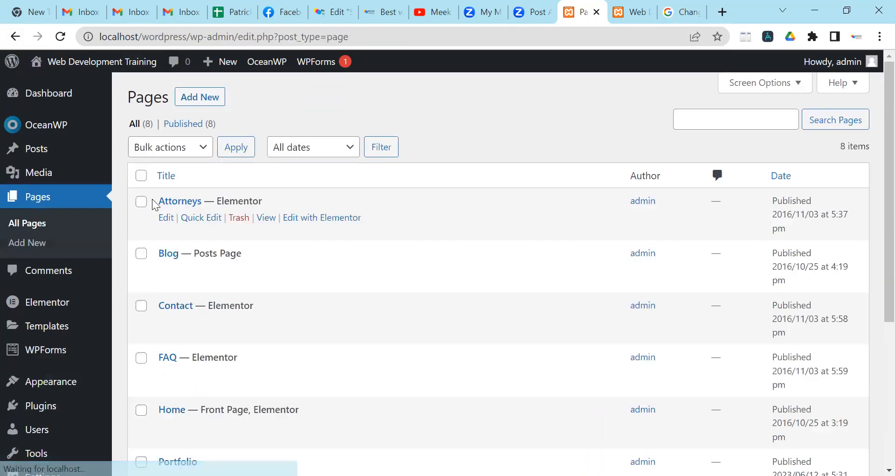
scroll(238, 282, down, 5)
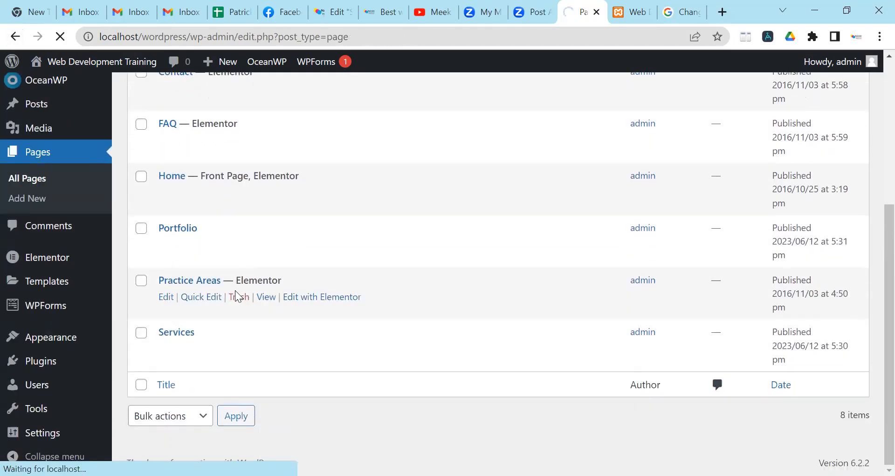
scroll(235, 290, up, 3)
scroll(234, 292, up, 2)
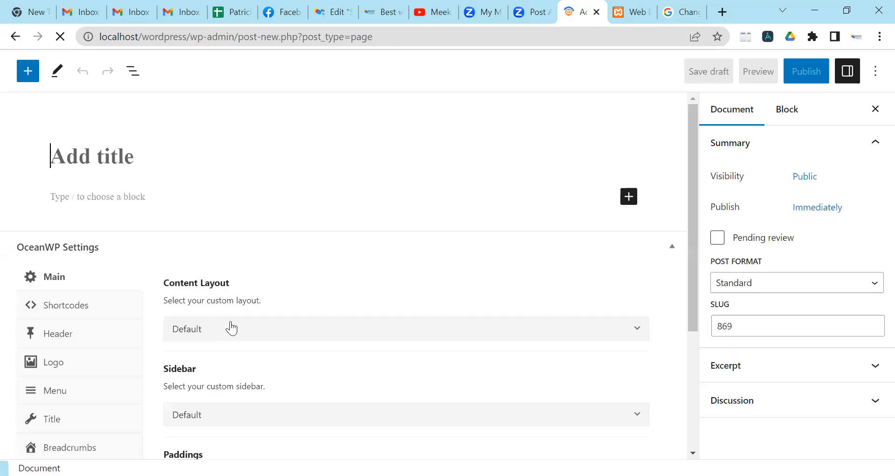
- Title the new page About Us and publish it
text(A)
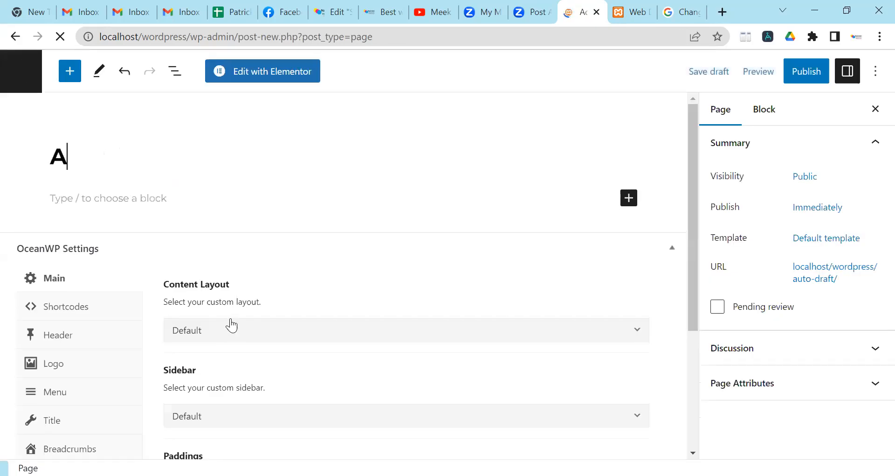
text(bout )
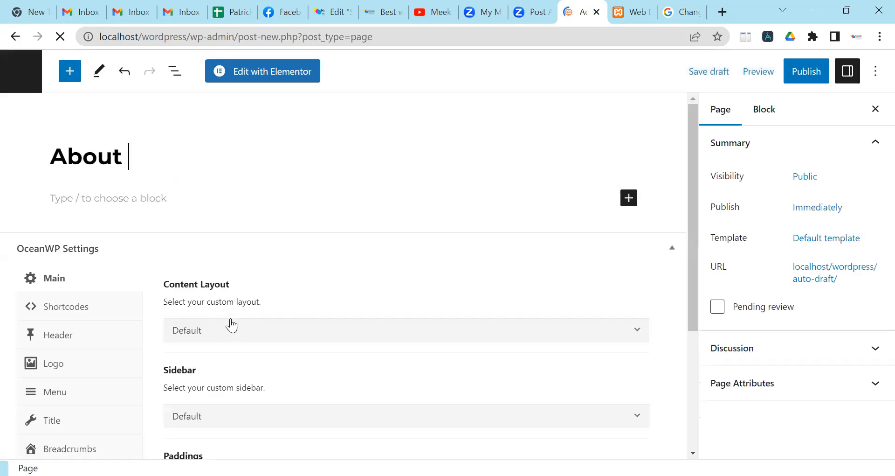
text(Us)
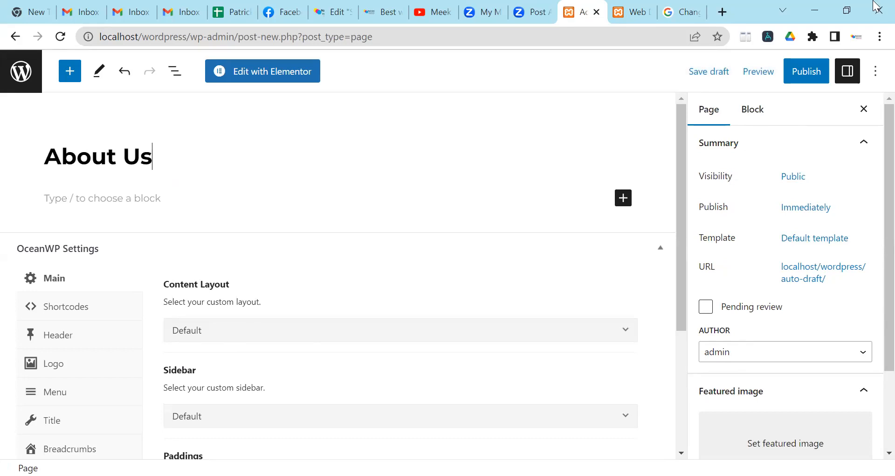
click(824, 80)
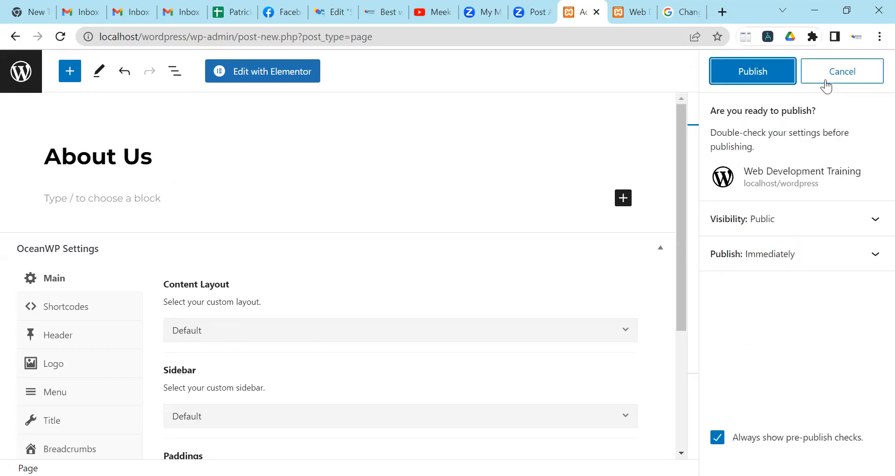
key(Return)
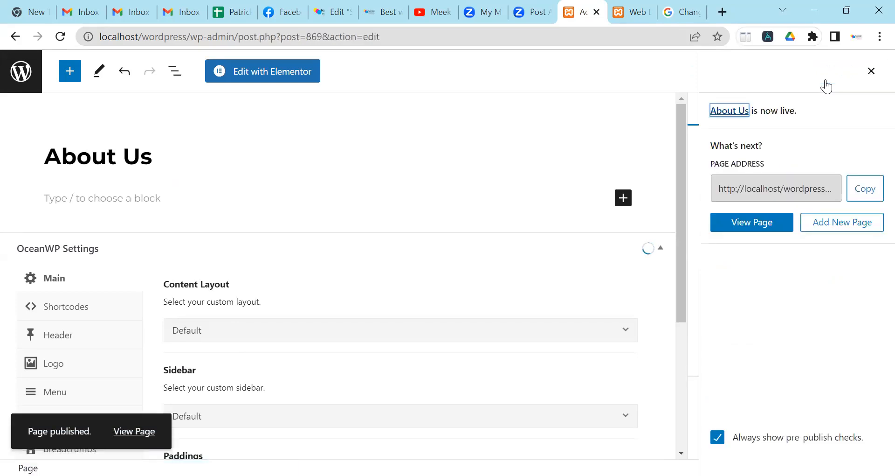
- Leave the page editor and open the menu editor, keeping Main Menu (Main) as the menu to edit
click(15, 36)
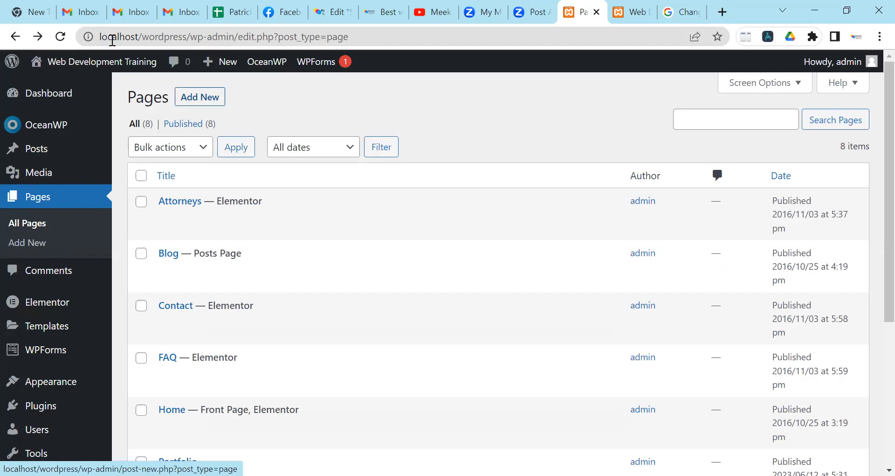
scroll(36, 344, down, 5)
mouse_move(39, 344)
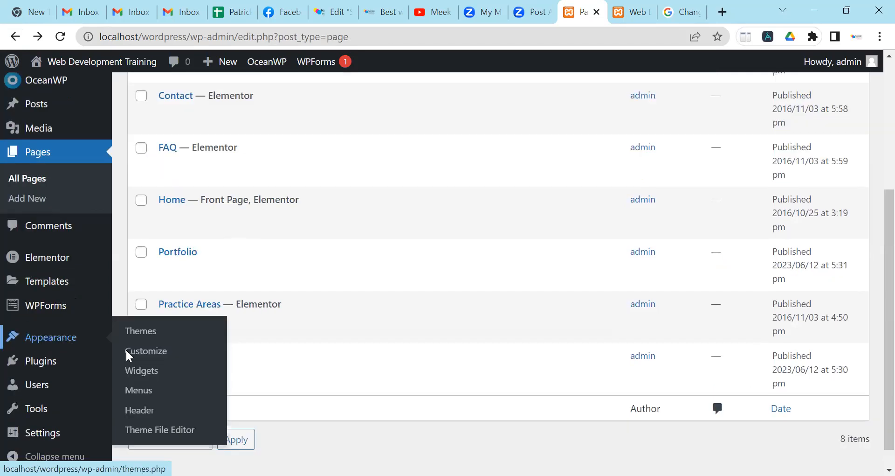
click(143, 396)
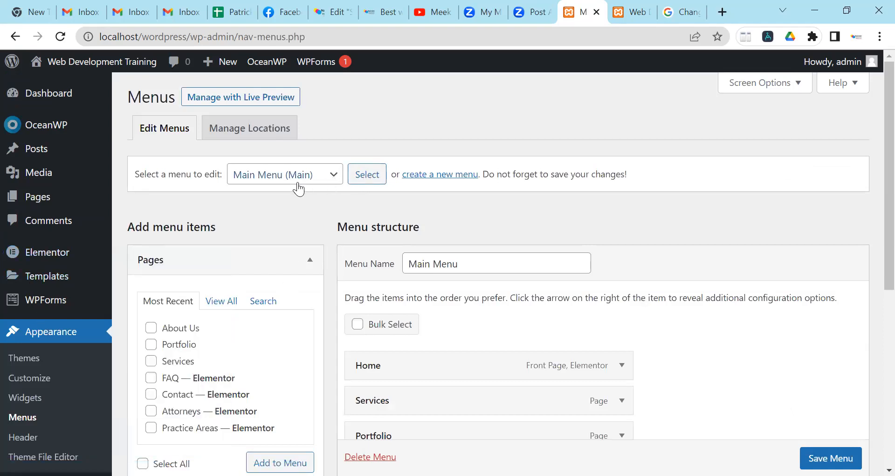
click(331, 180)
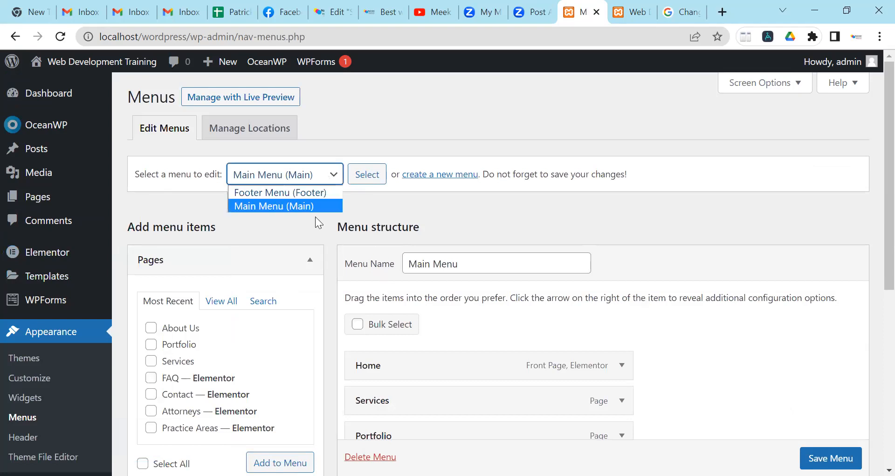
click(345, 175)
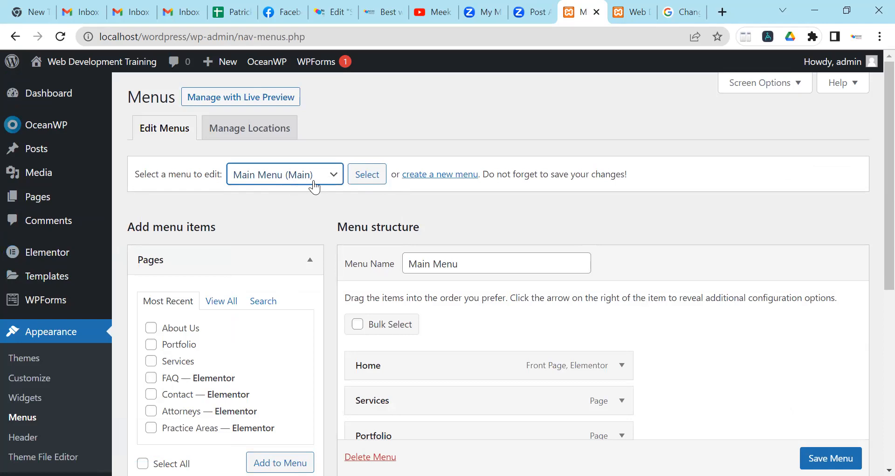
- Add the About Us page to the Main Menu directly after Home and save the menu
scroll(315, 181, down, 1)
scroll(317, 186, down, 1)
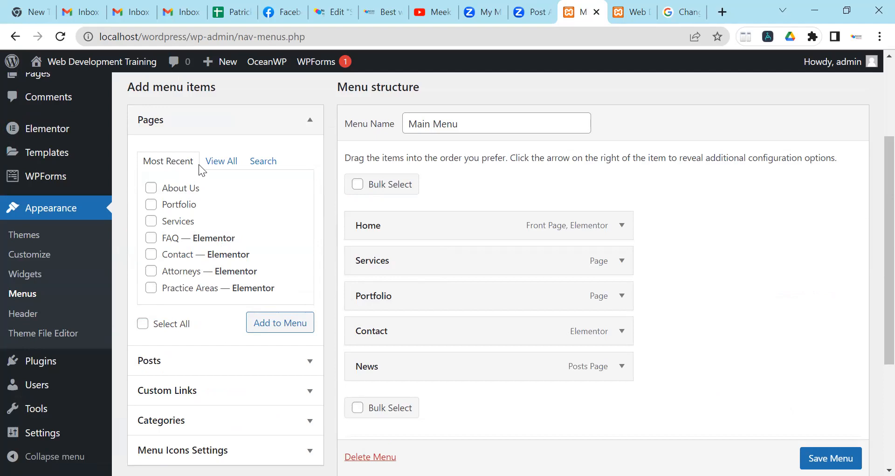
click(152, 189)
click(282, 327)
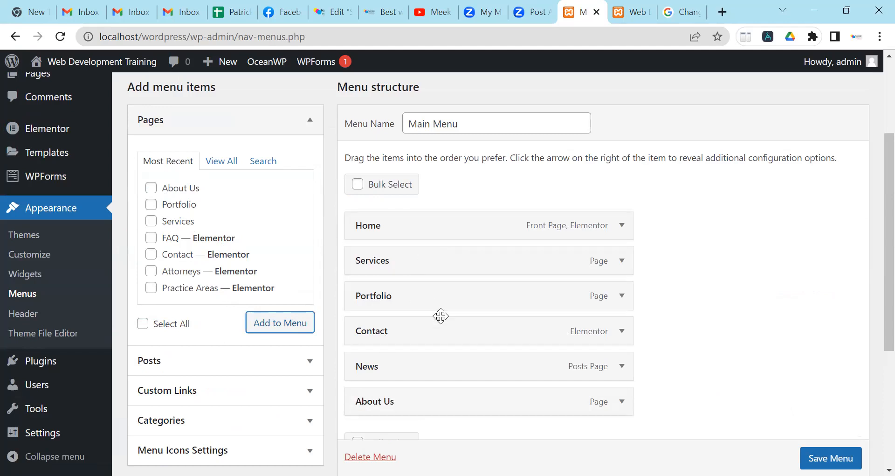
drag(425, 405, 424, 261)
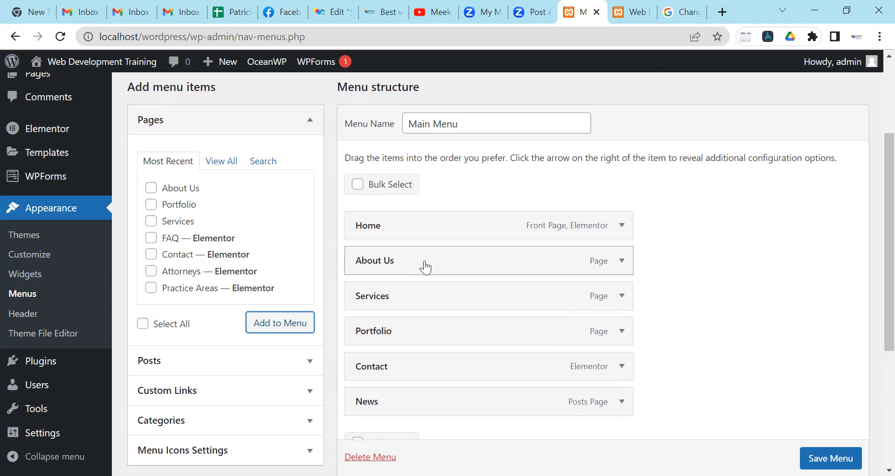
click(831, 458)
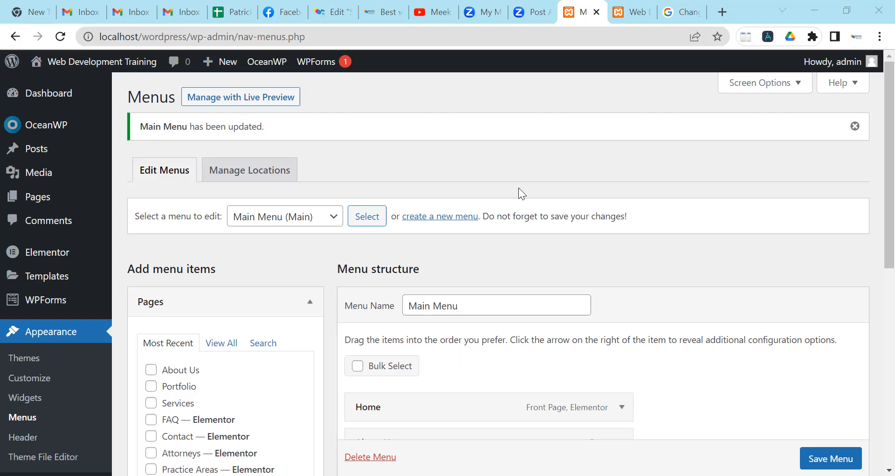
- Review the order of the Main Menu items and the menu settings below them
scroll(486, 248, down, 6)
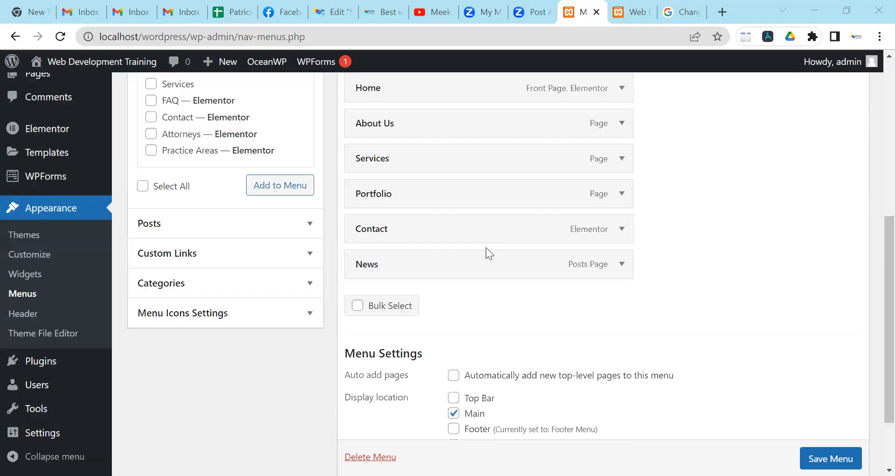
scroll(486, 247, up, 6)
scroll(486, 247, down, 6)
scroll(485, 247, up, 5)
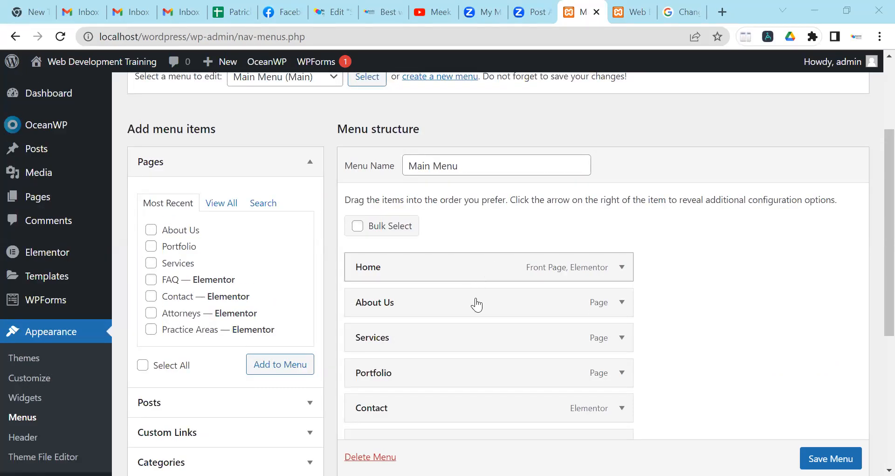
scroll(477, 306, up, 1)
scroll(477, 305, up, 3)
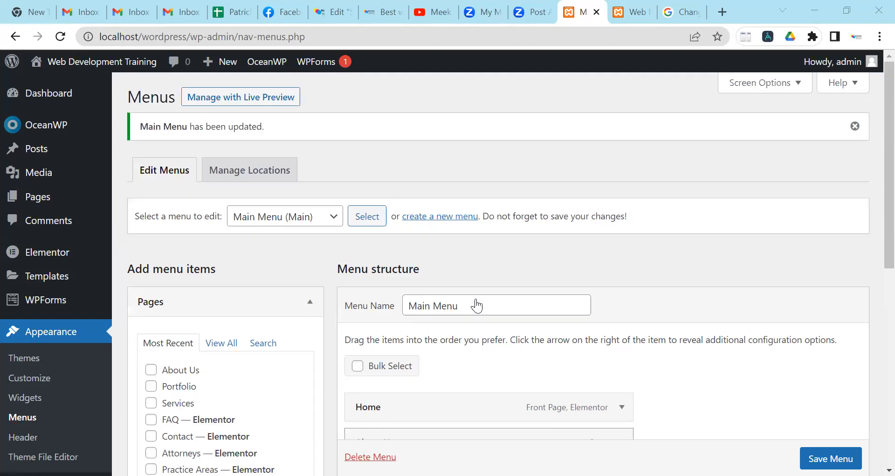
scroll(477, 305, down, 5)
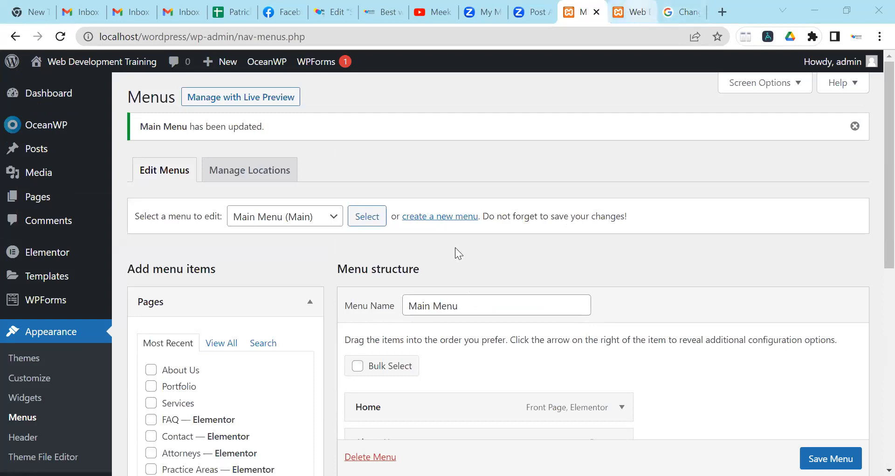
- Refresh the live home page, open About Us from the site header and examine the page down its length
key(ctrl+Tab)
key(F5)
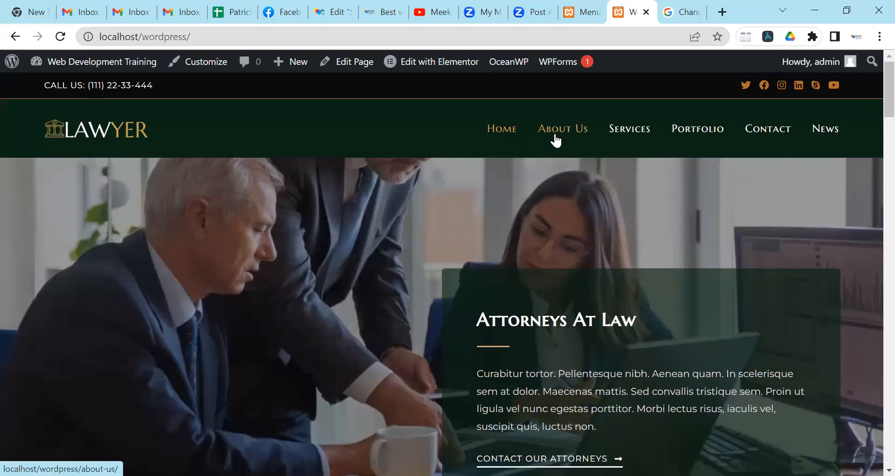
click(573, 138)
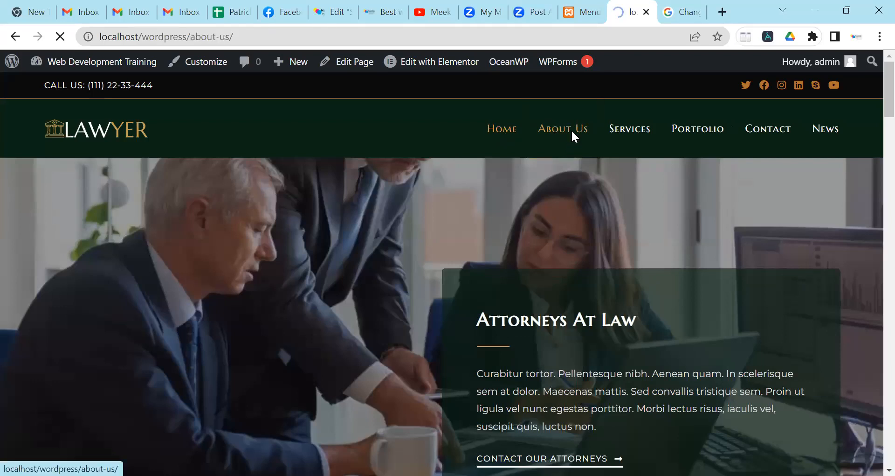
scroll(310, 248, down, 5)
scroll(311, 248, down, 5)
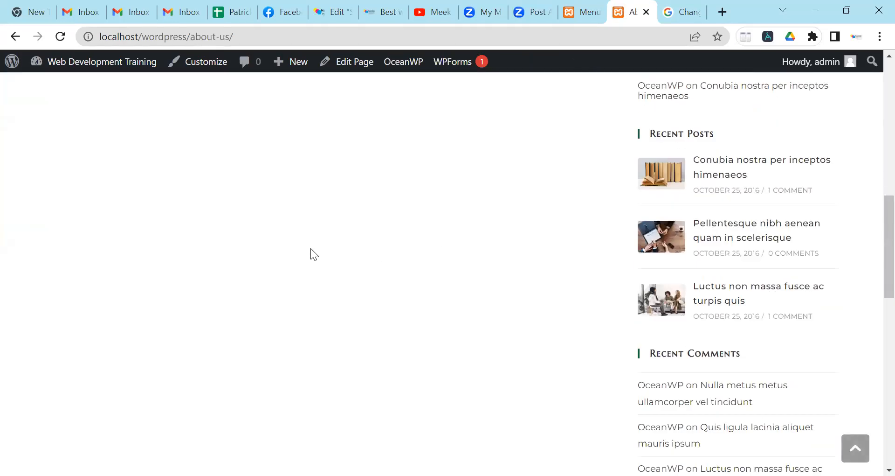
scroll(310, 248, up, 10)
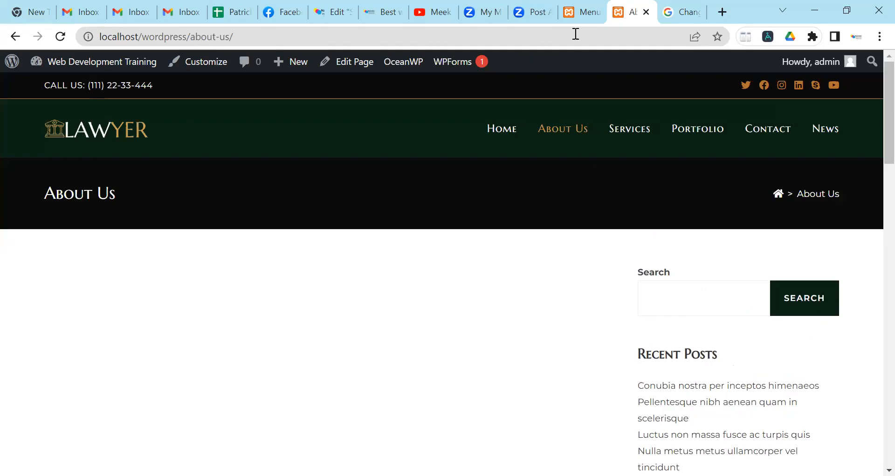
- Switch back to the menu editor and look over the Main Menu structure
click(580, 12)
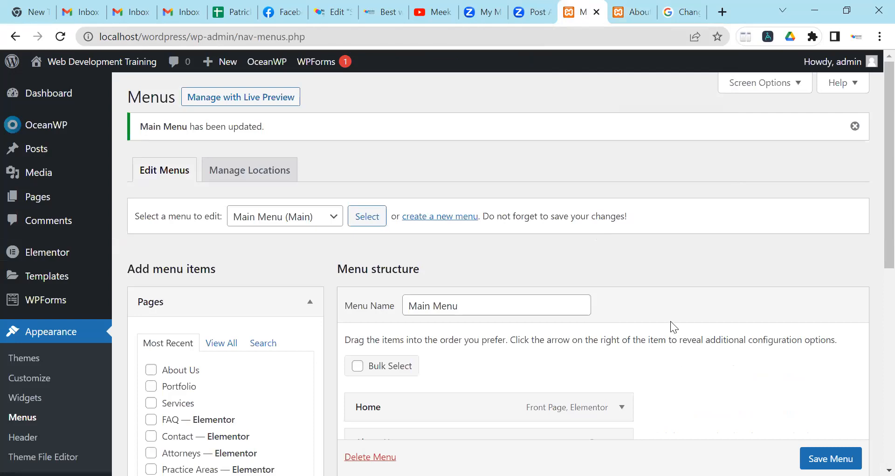
scroll(672, 328, down, 9)
mouse_move(329, 65)
scroll(465, 262, down, 6)
scroll(589, 309, up, 2)
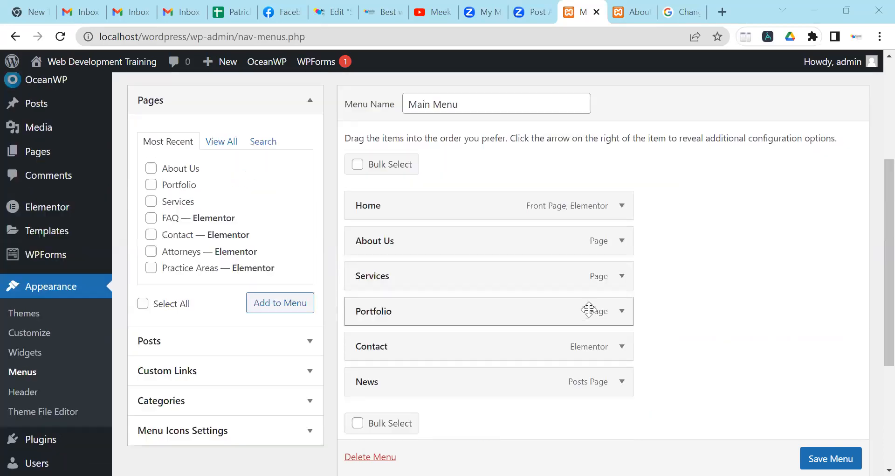
scroll(589, 310, up, 4)
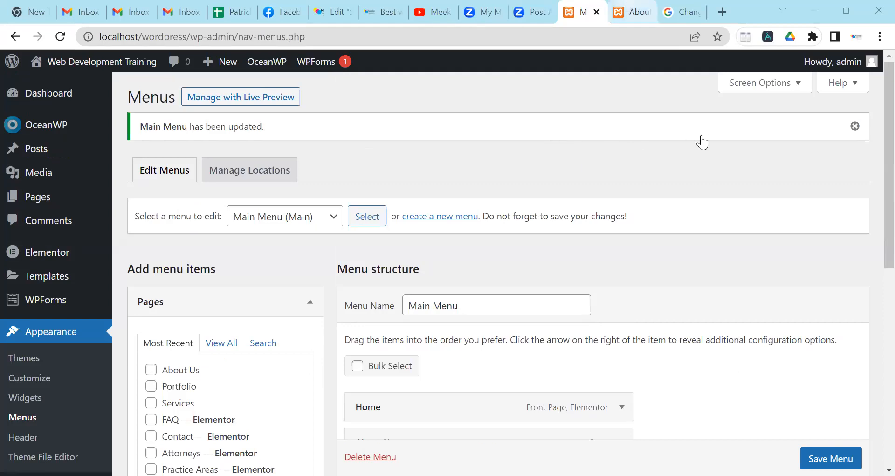
- Switch to the live Lawyer site, open its home page through the site logo and look over the hero section
key(ctrl+Tab)
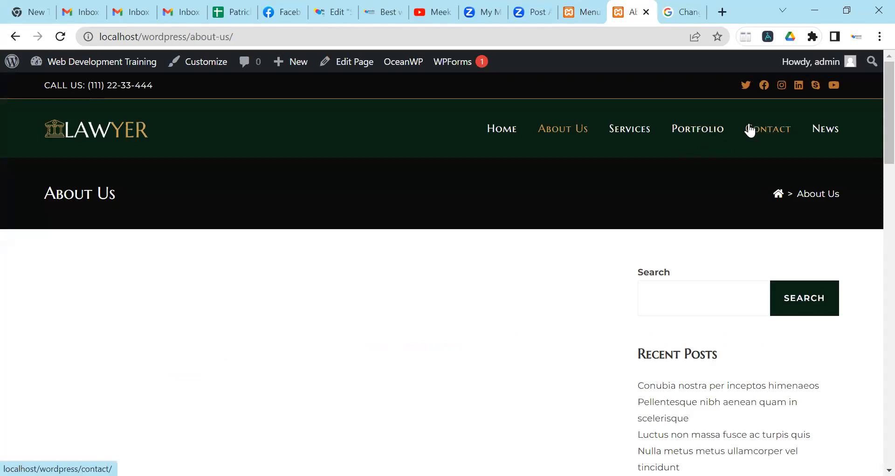
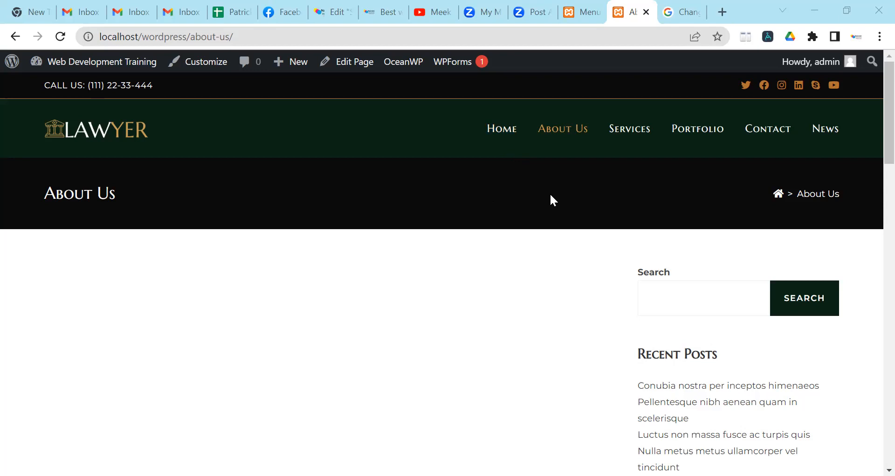
click(146, 135)
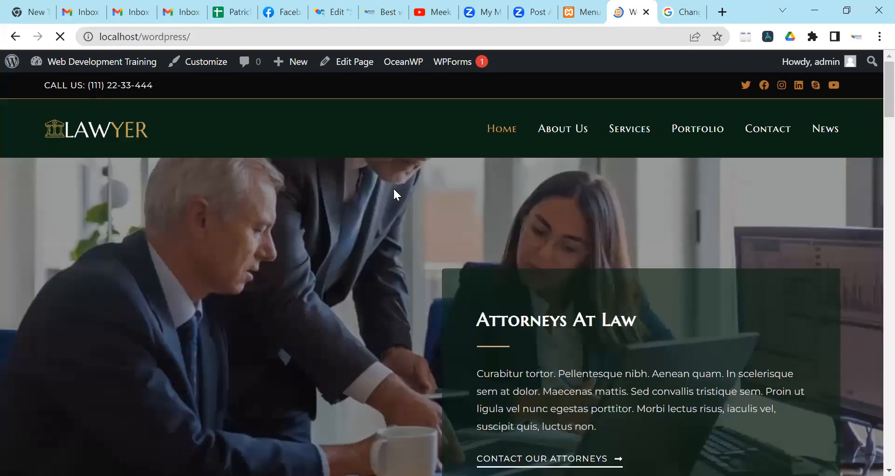
scroll(353, 196, down, 4)
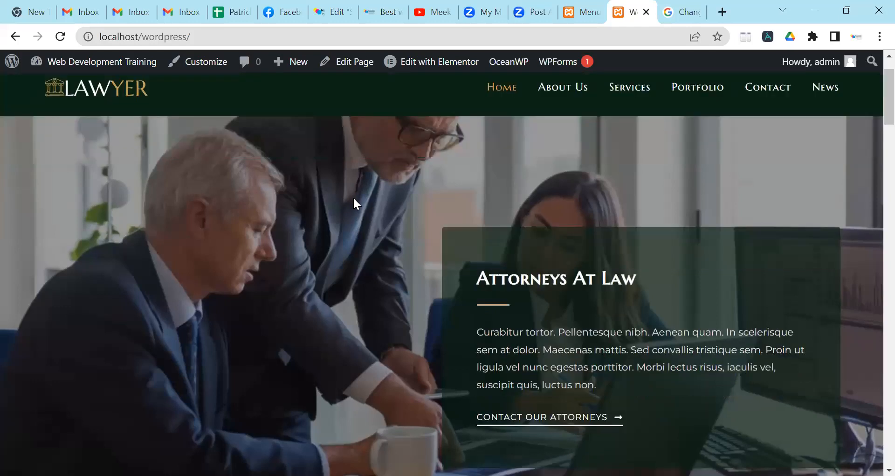
scroll(440, 190, up, 4)
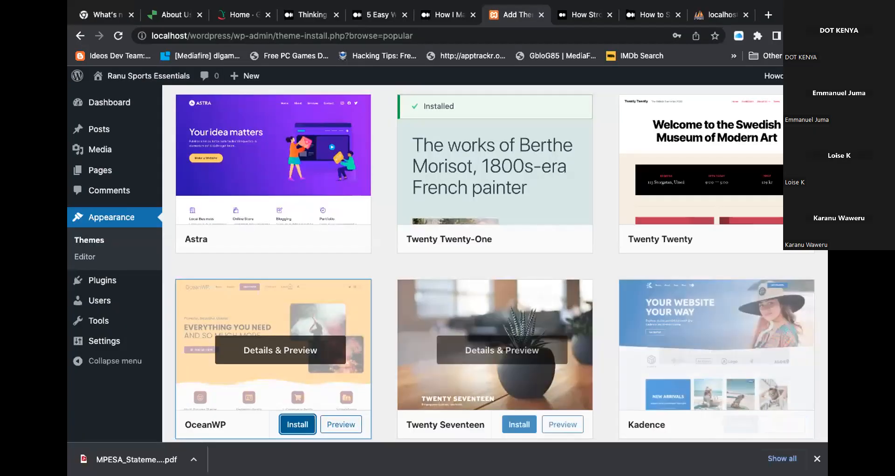
- On the other local WordPress site, browse the popular themes in the catalogue from the installed defaults down to OceanWP
scroll(373, 247, up, 6)
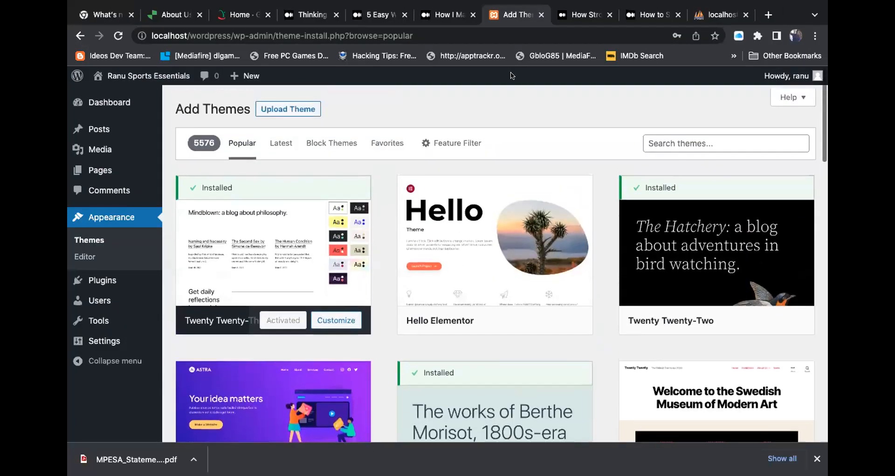
scroll(530, 144, down, 1)
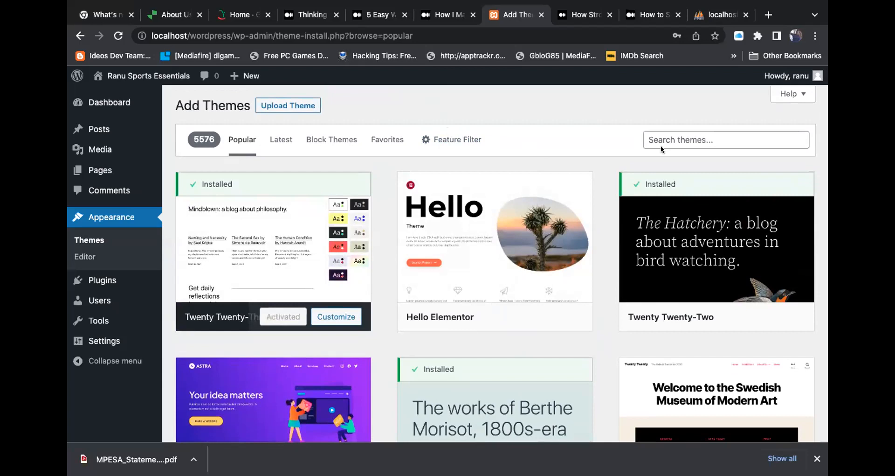
mouse_move(461, 173)
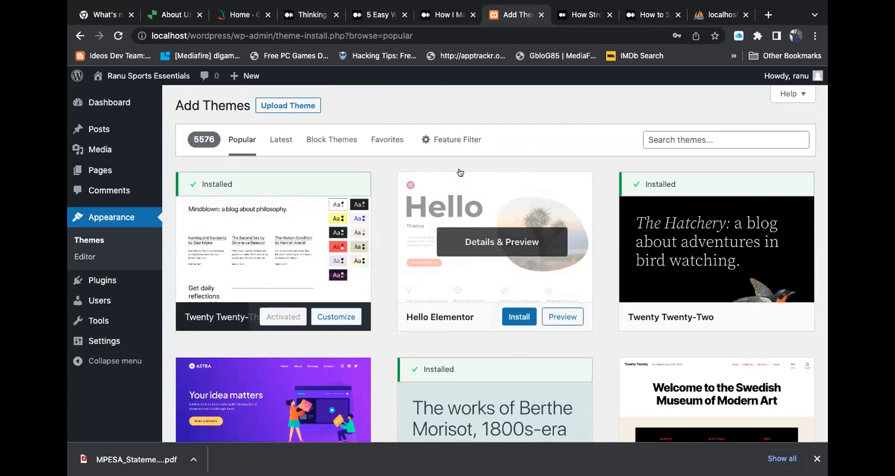
mouse_move(365, 229)
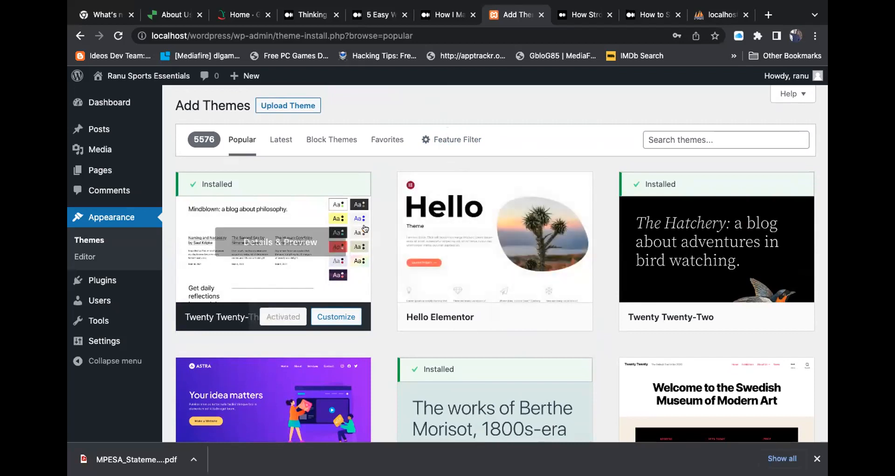
scroll(365, 228, down, 5)
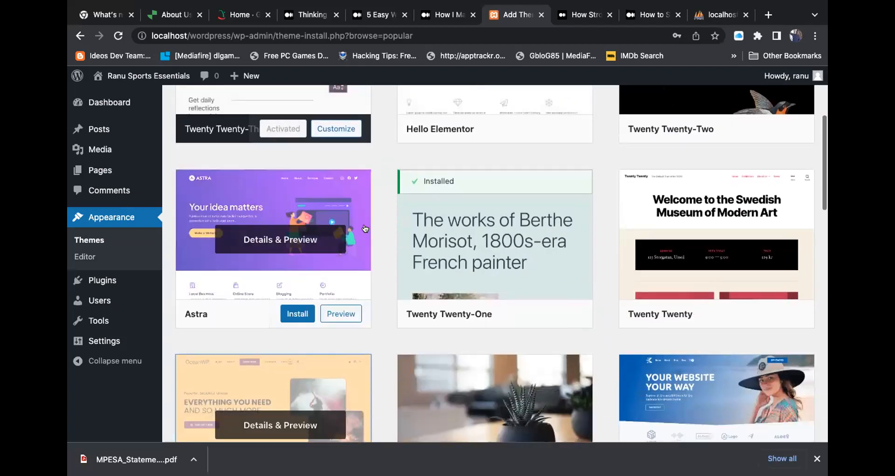
scroll(365, 229, down, 3)
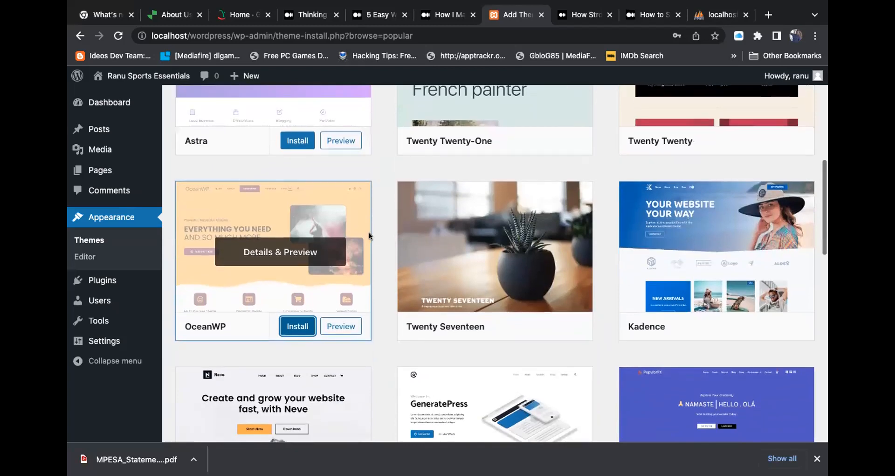
scroll(365, 237, up, 4)
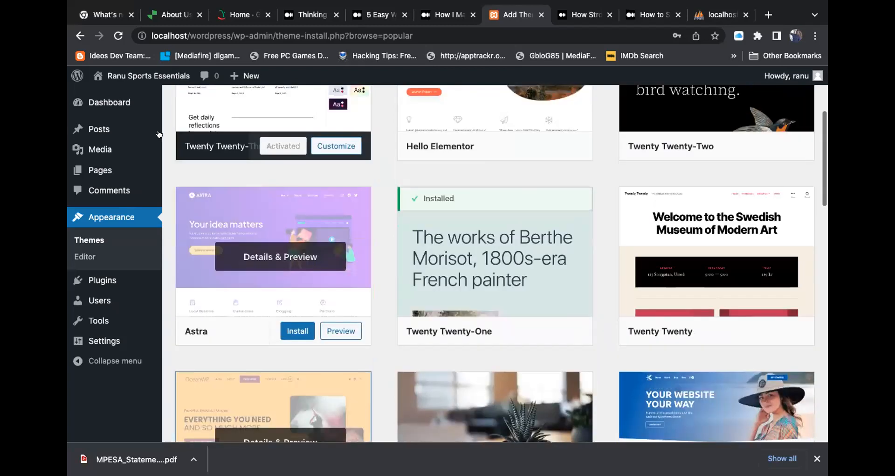
scroll(242, 162, up, 4)
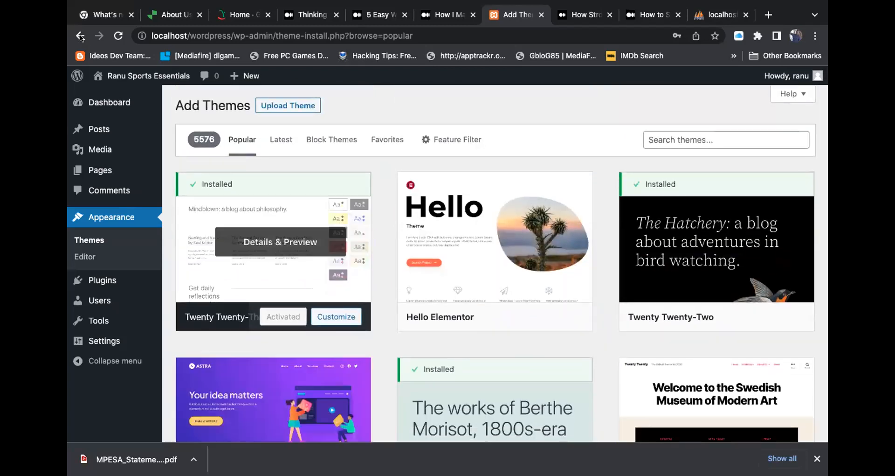
- Go back to the installed themes overview and look over the themes available there
click(80, 37)
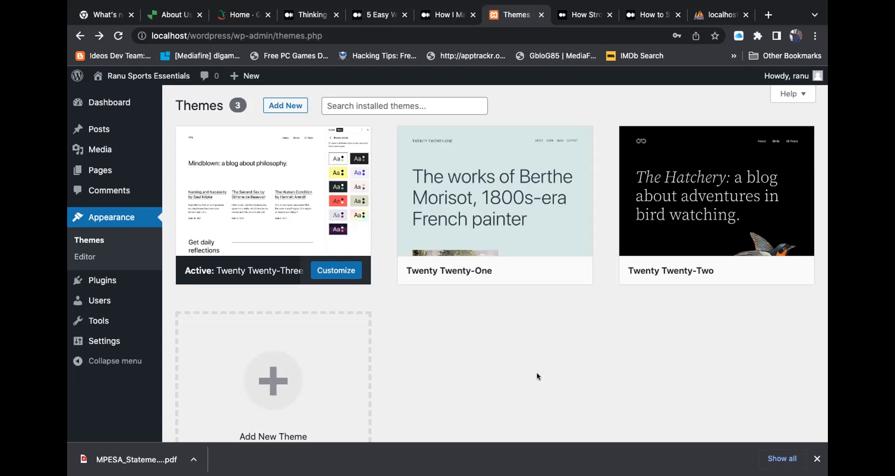
scroll(537, 375, up, 1)
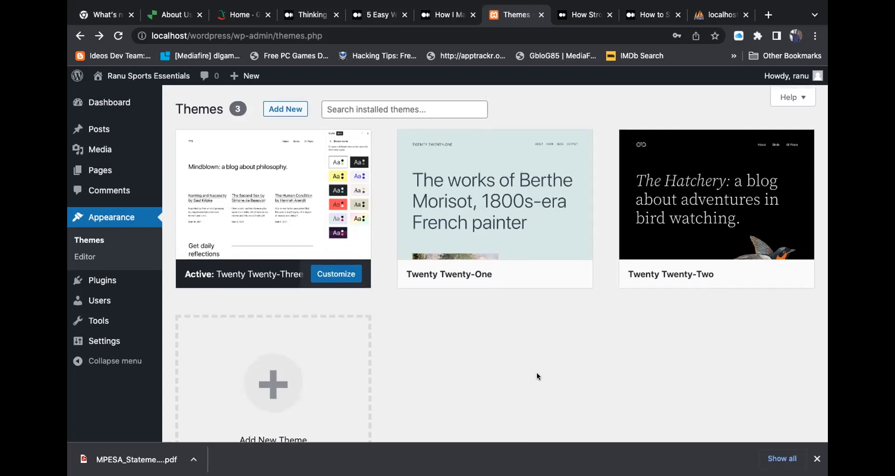
scroll(536, 372, down, 1)
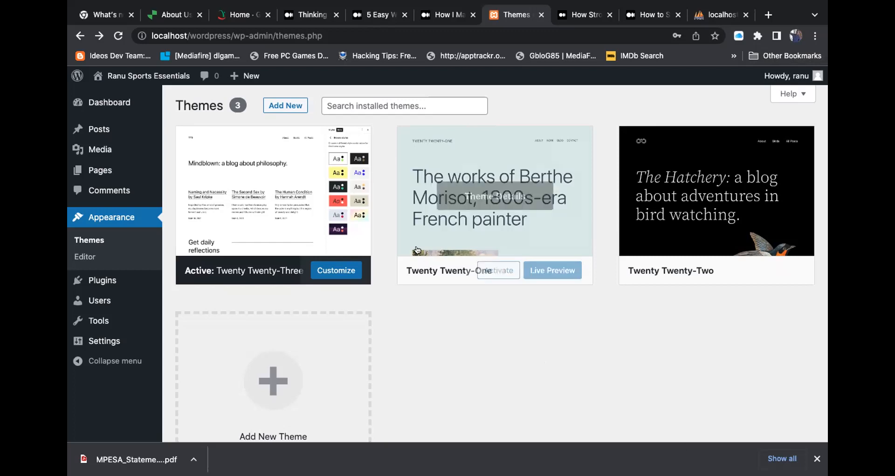
- Reopen the catalogue of new themes, try to install OceanWP and cancel the FTP connection request
click(283, 107)
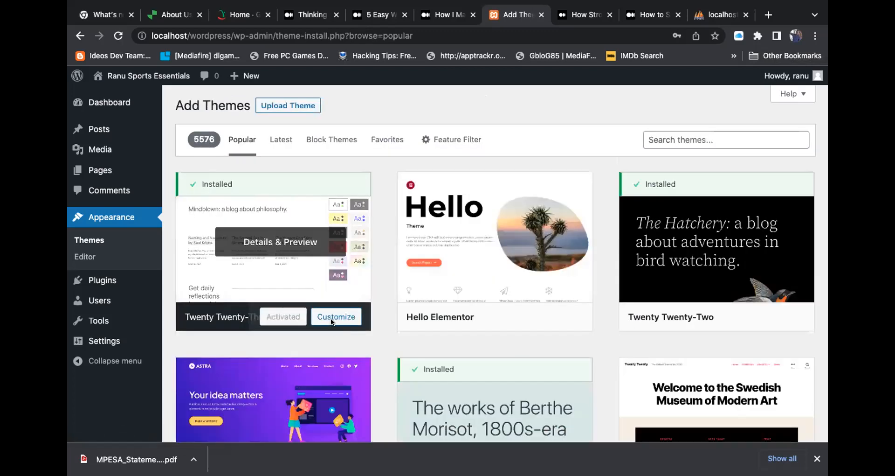
scroll(332, 323, down, 3)
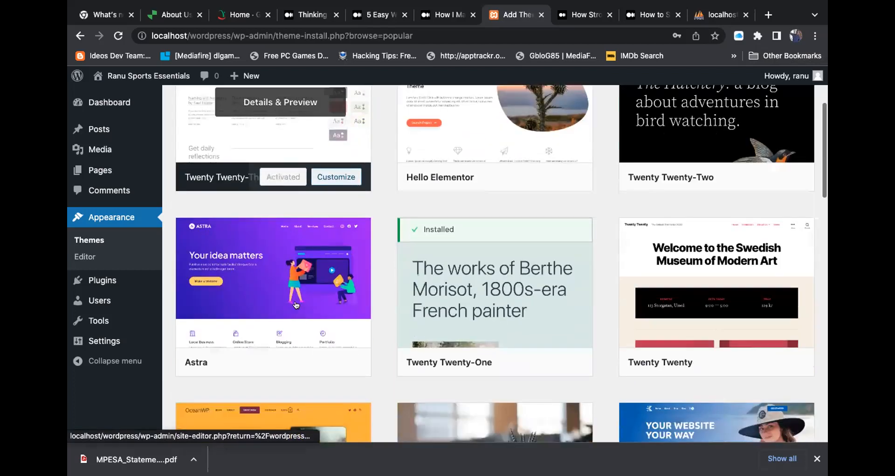
scroll(294, 284, down, 1)
scroll(294, 284, down, 4)
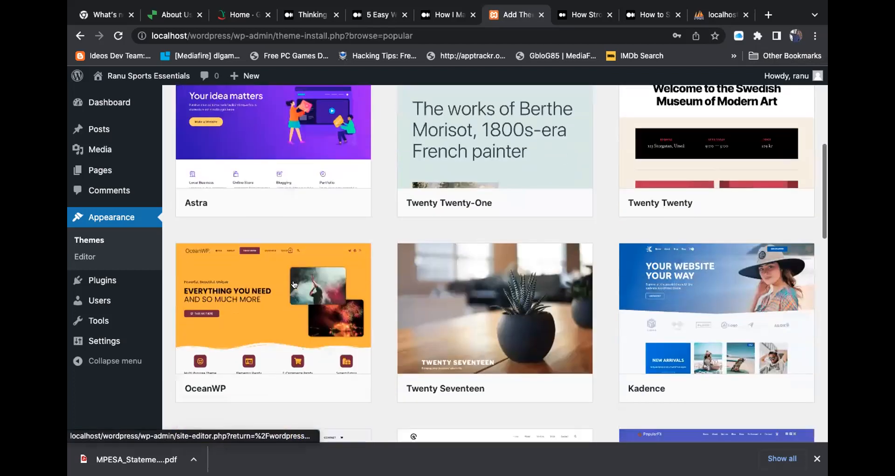
scroll(294, 284, down, 1)
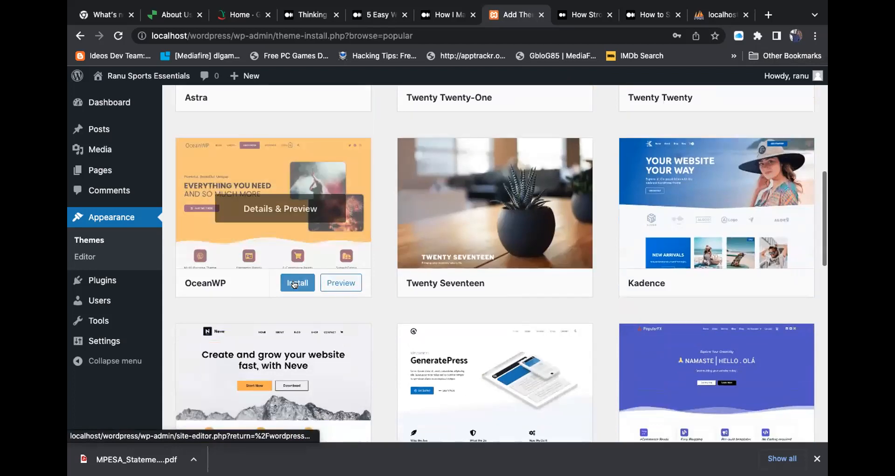
click(295, 283)
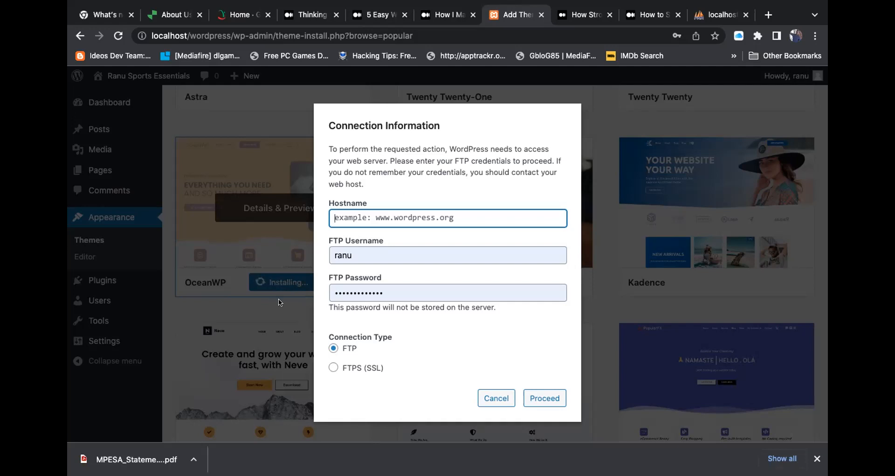
click(498, 112)
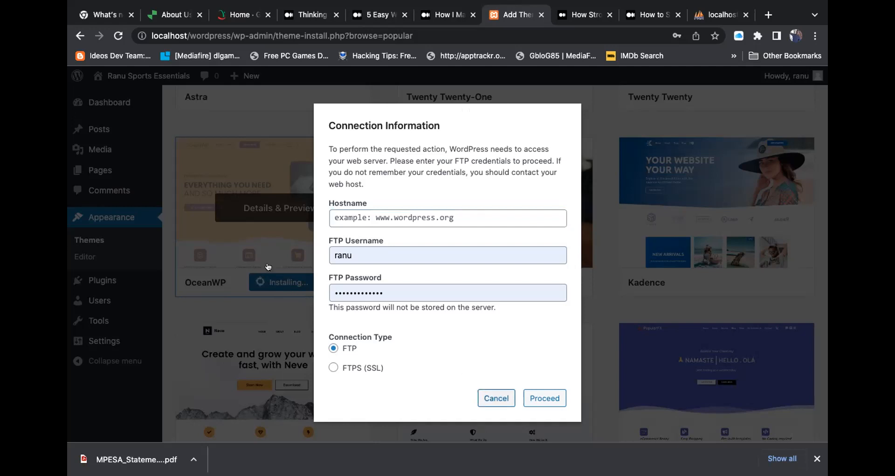
click(294, 284)
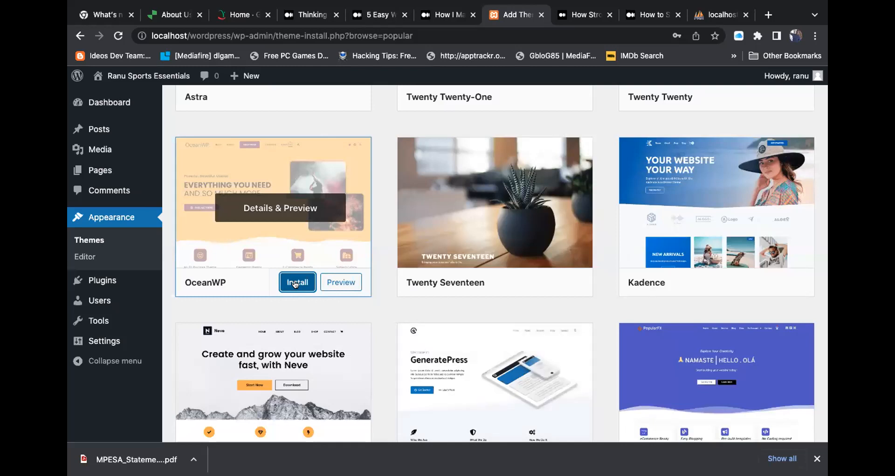
- Restart the OceanWP installation and submit the FTP connection form with localhost/wordpress as the hostname
click(296, 282)
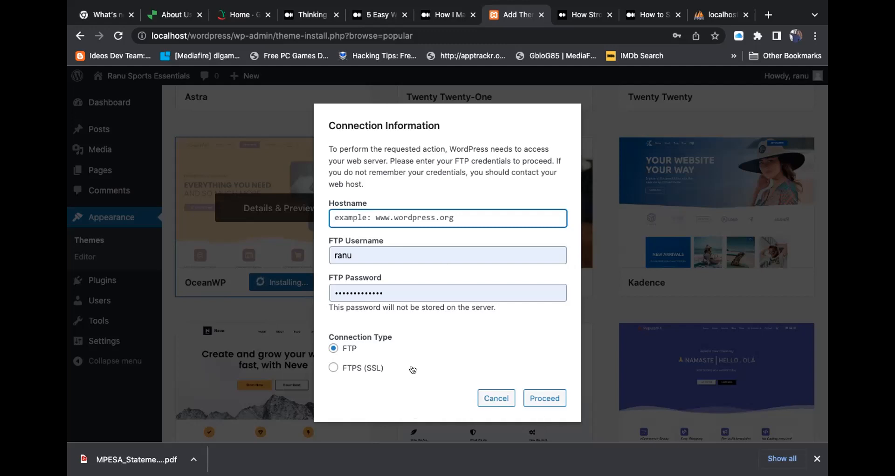
text(loca)
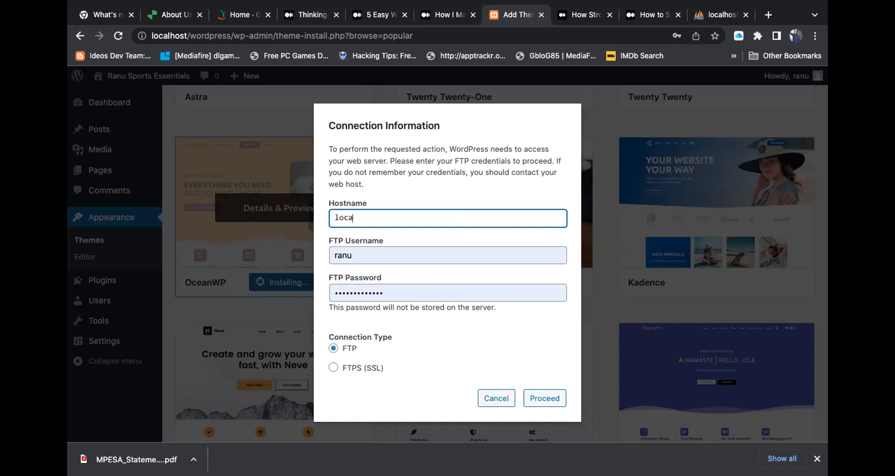
text(lhost/wordpress/)
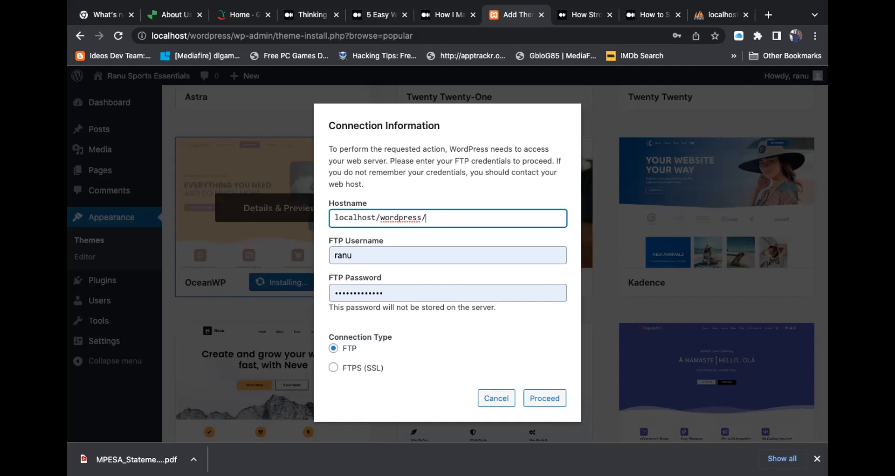
key(BackSpace)
click(537, 399)
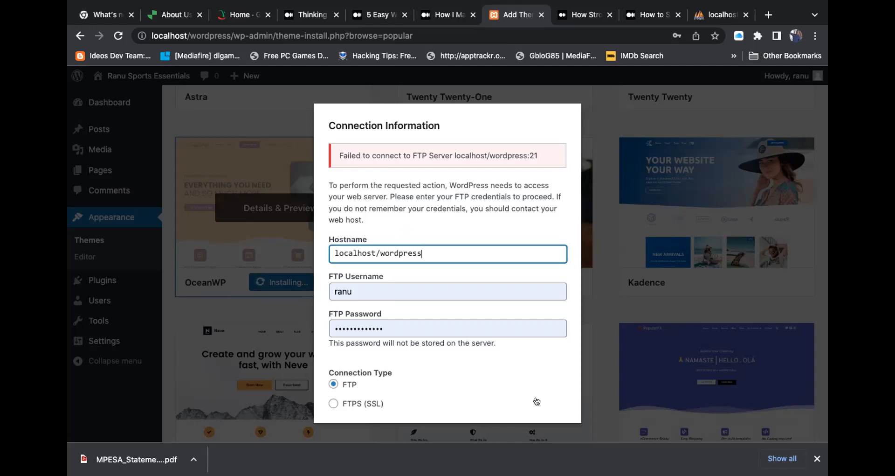
- Review the FTP credentials and connection type options and cancel the connection request
scroll(537, 401, down, 2)
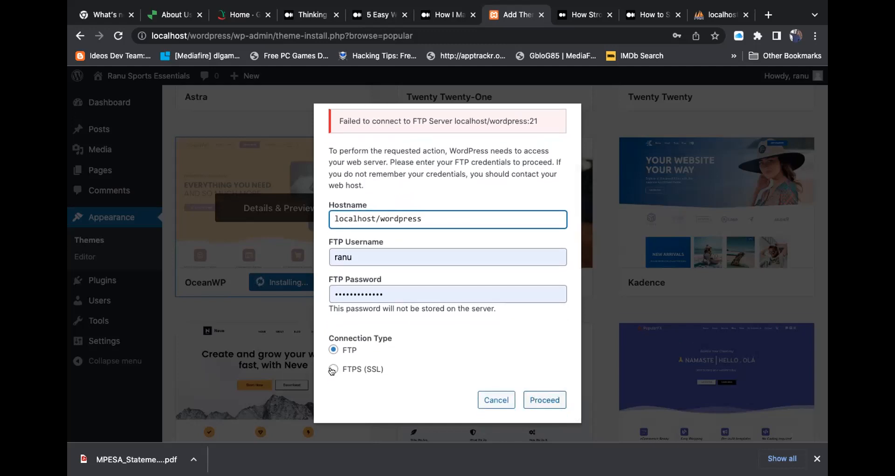
scroll(373, 380, down, 1)
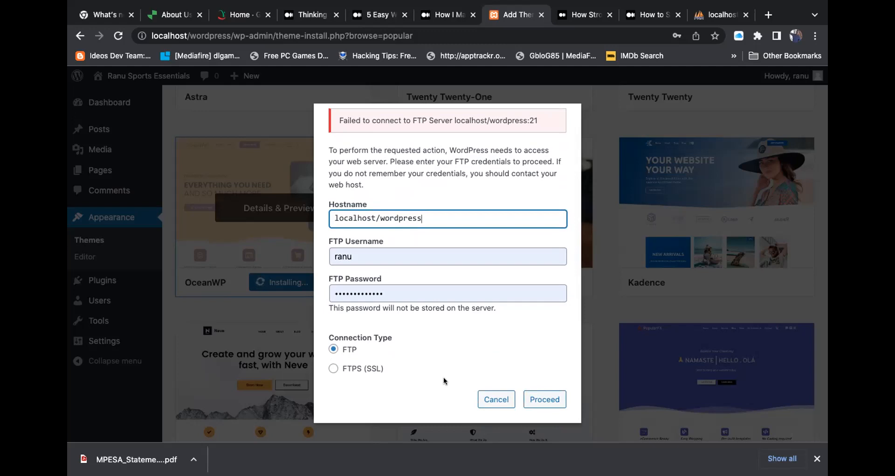
scroll(444, 377, up, 2)
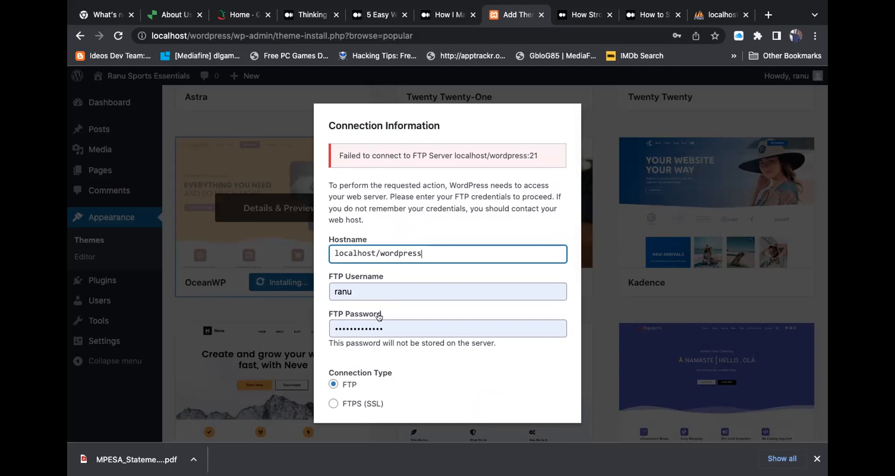
click(386, 328)
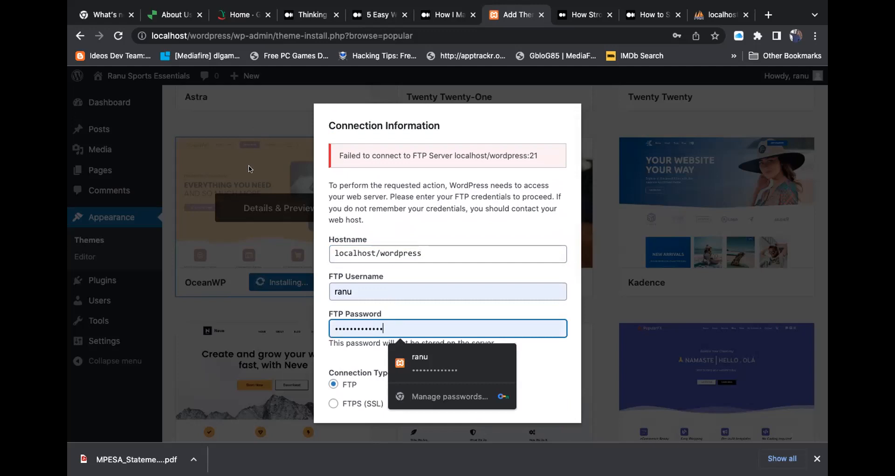
click(244, 116)
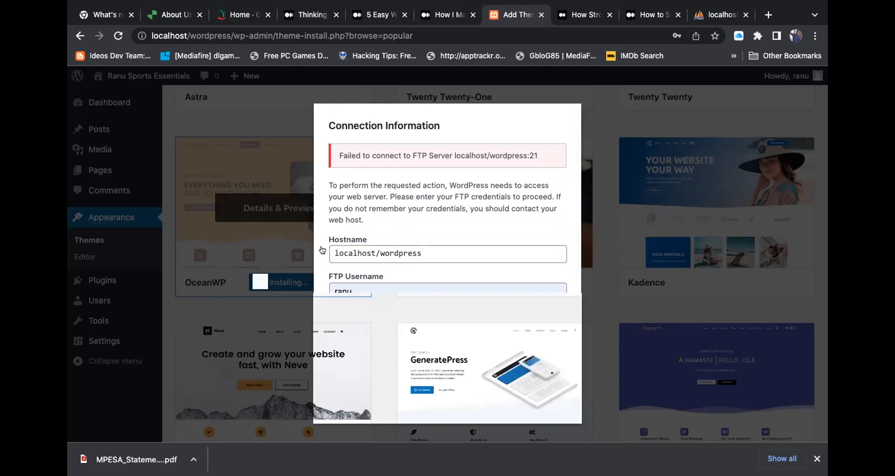
click(294, 282)
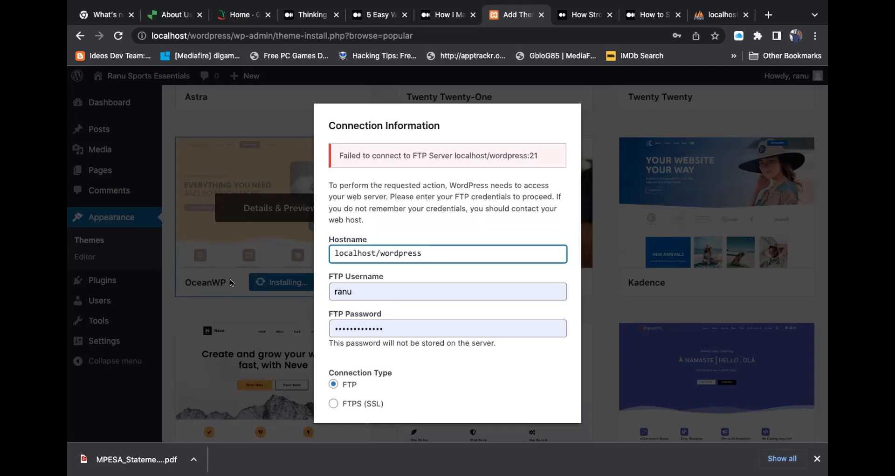
click(335, 253)
text(http)
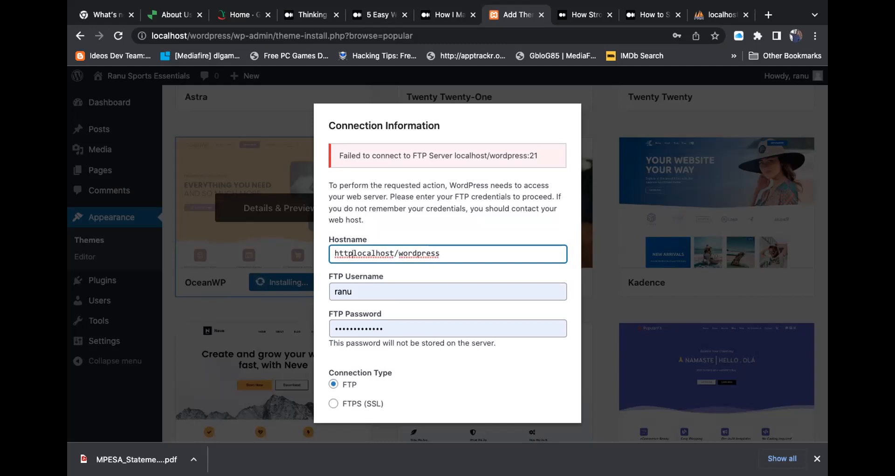
text(://)
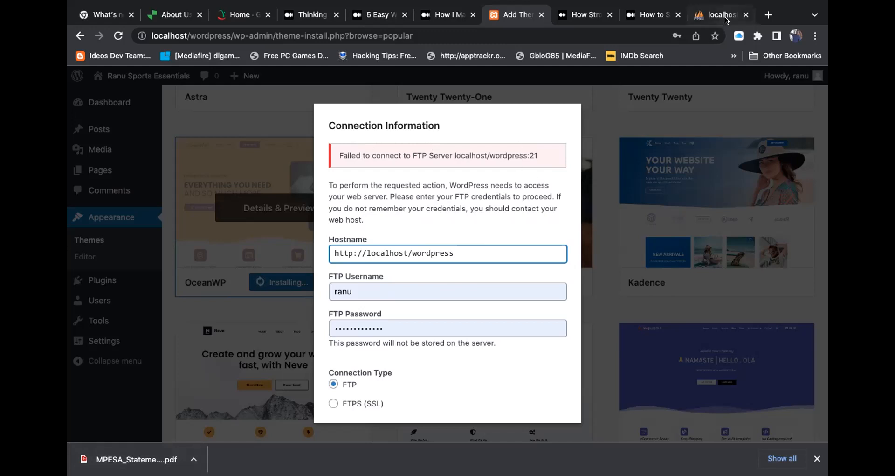
mouse_move(772, 8)
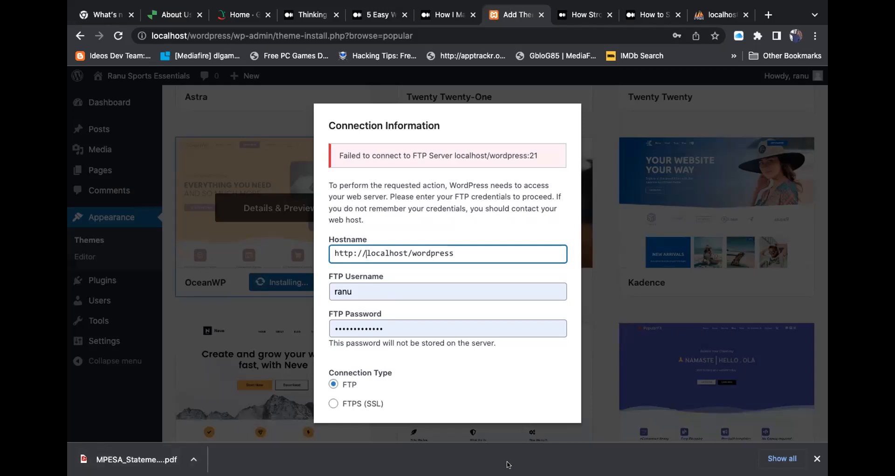
key(super+Tab)
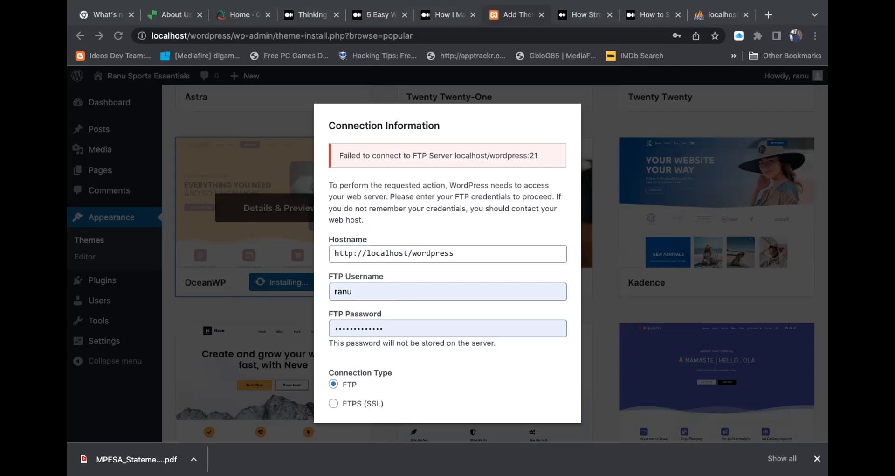
click(546, 398)
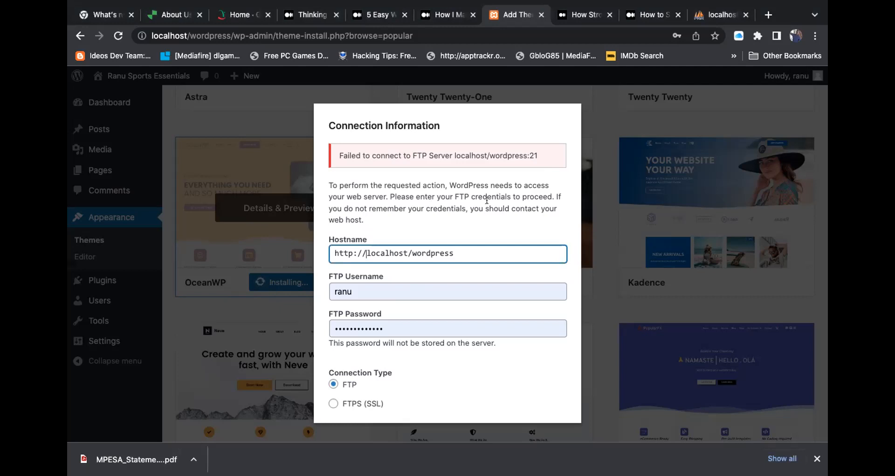
- Open localhost/ in a new browser tab and look over the XAMPP welcome page
click(769, 15)
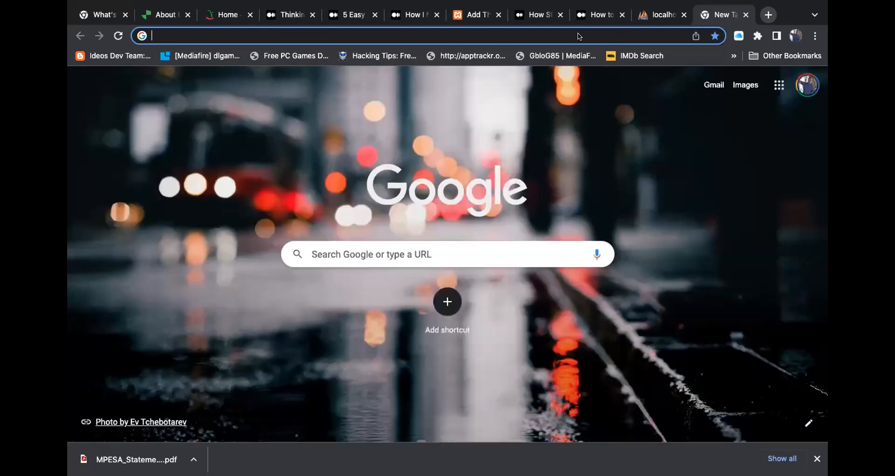
click(577, 33)
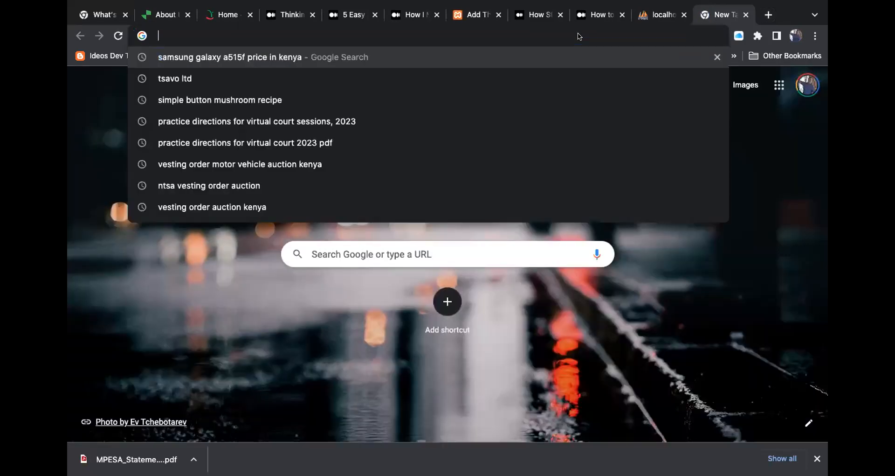
text(lo)
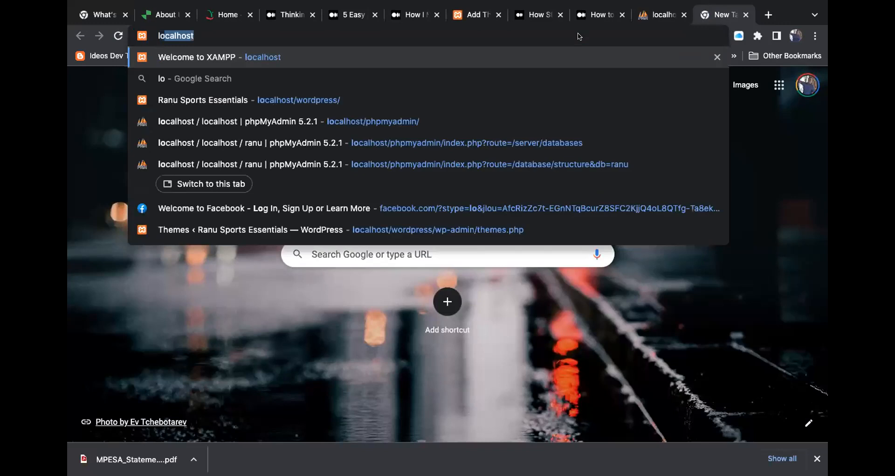
text(calhost)
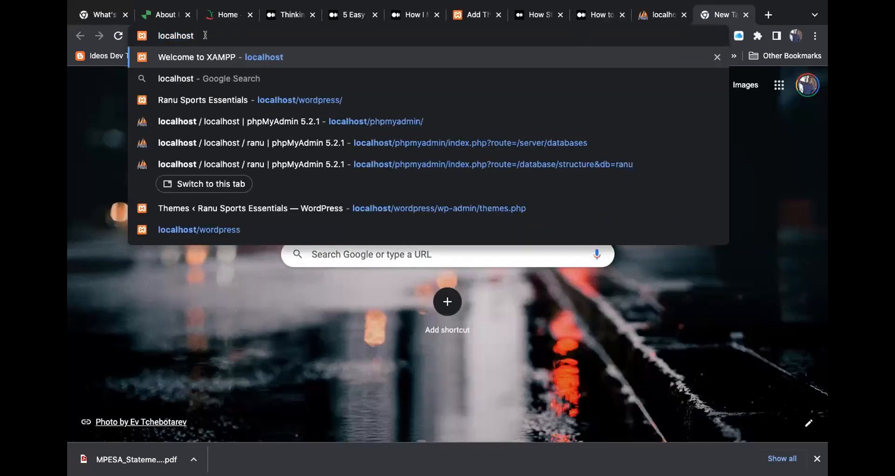
text(/)
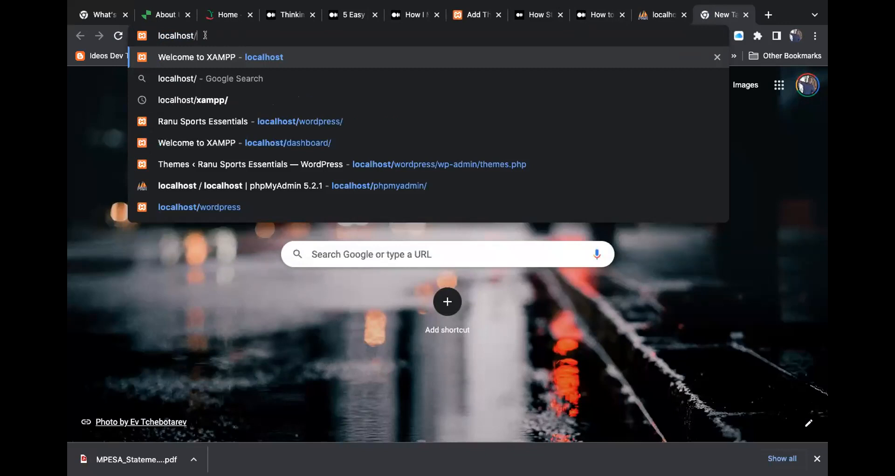
key(Return)
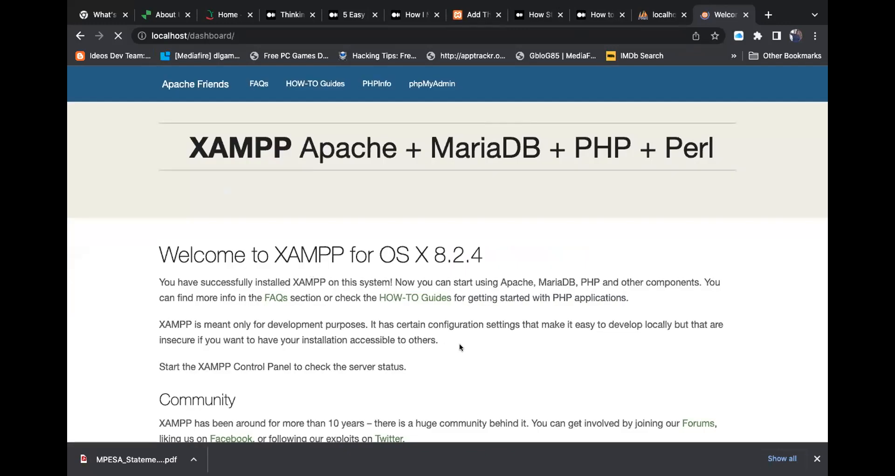
scroll(460, 347, down, 5)
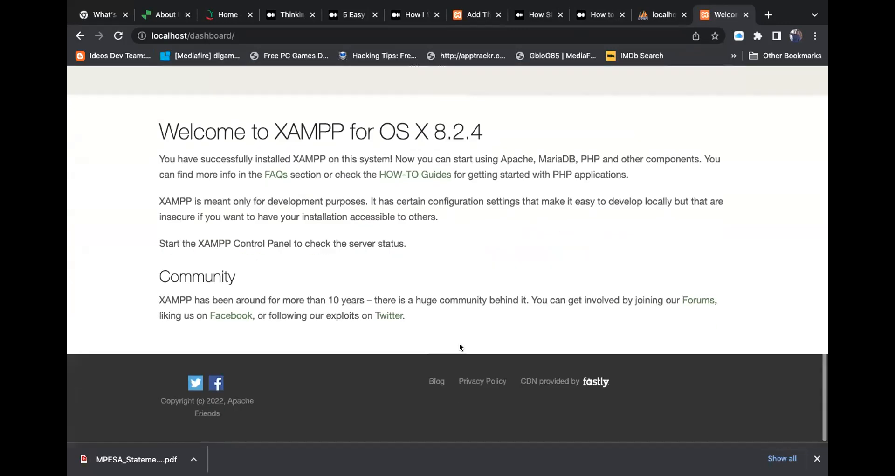
scroll(459, 347, up, 5)
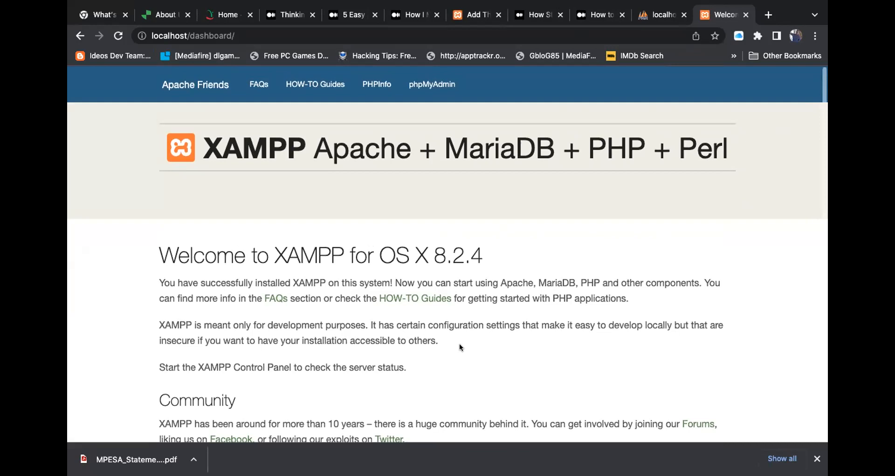
scroll(459, 347, up, 1)
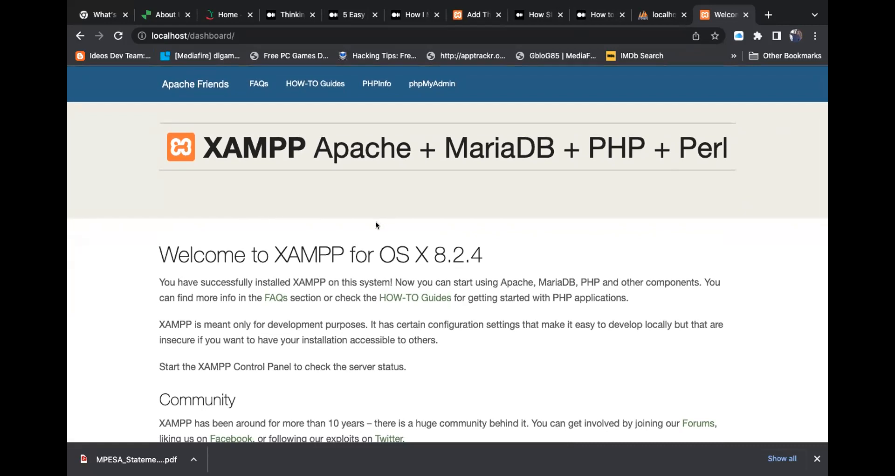
mouse_move(800, 6)
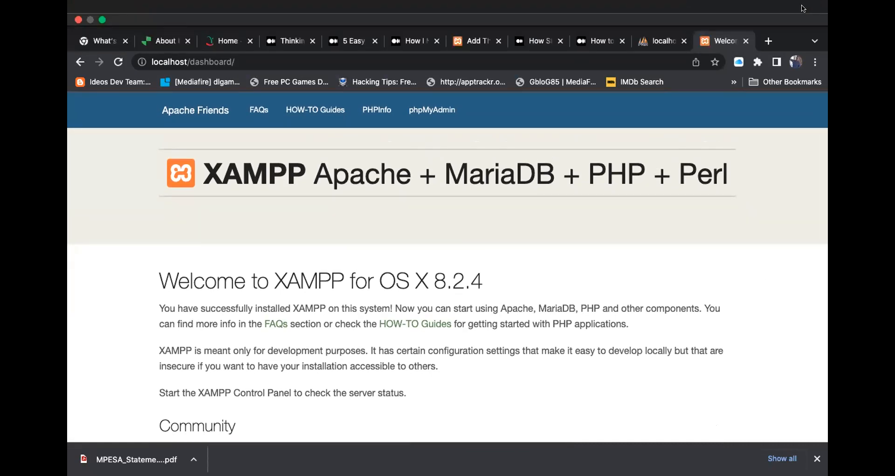